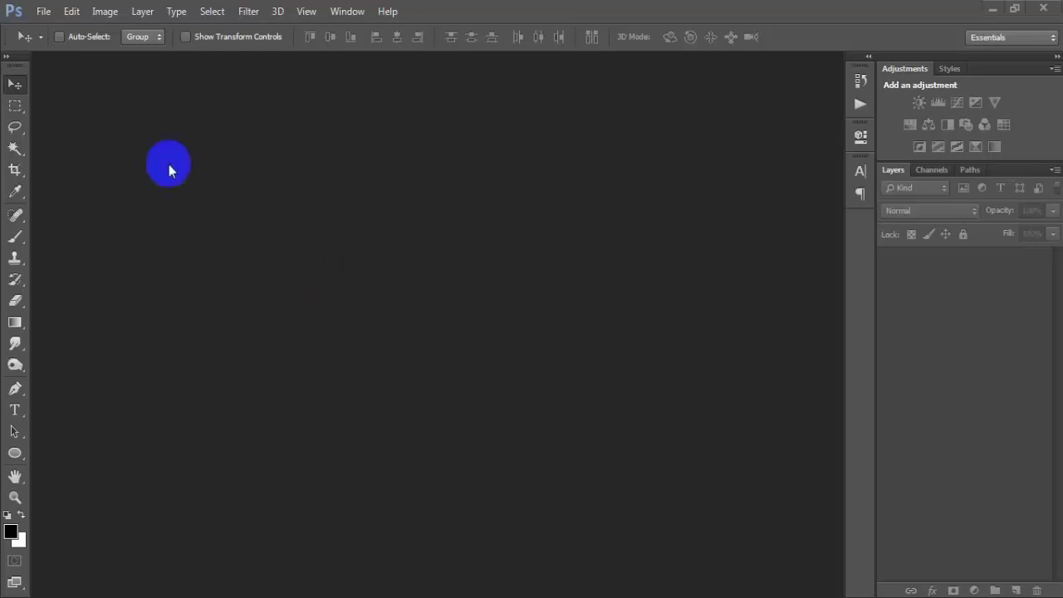
# - Create a new 2400×3300 px, 300 ppi, CMYK Color document
pyautogui.click(41, 11)
pyautogui.click(52, 27)
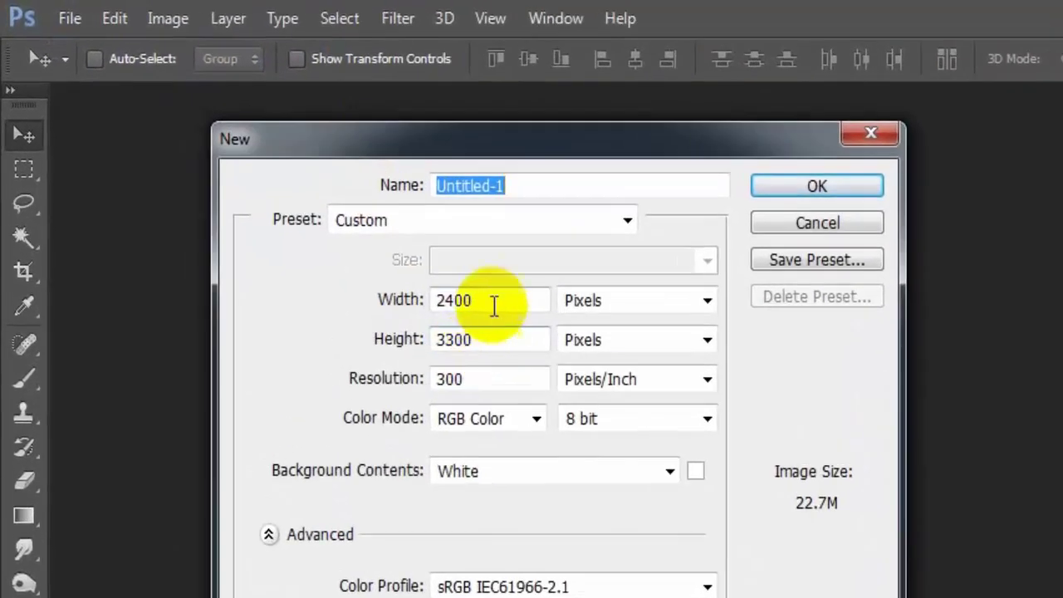
pyautogui.doubleClick(419, 258)
pyautogui.doubleClick(384, 285)
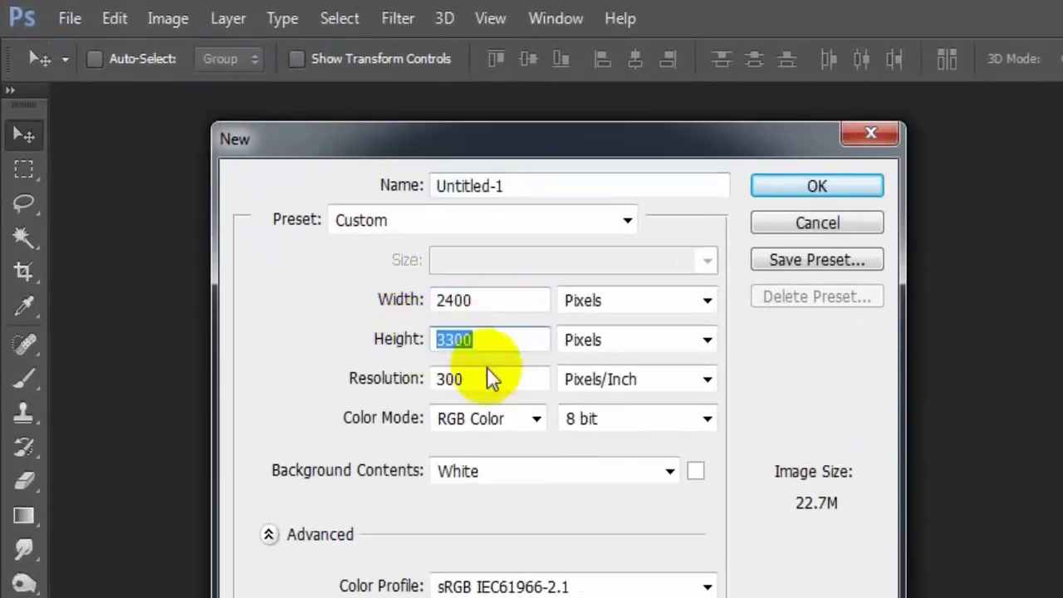
pyautogui.doubleClick(449, 381)
pyautogui.click(537, 419)
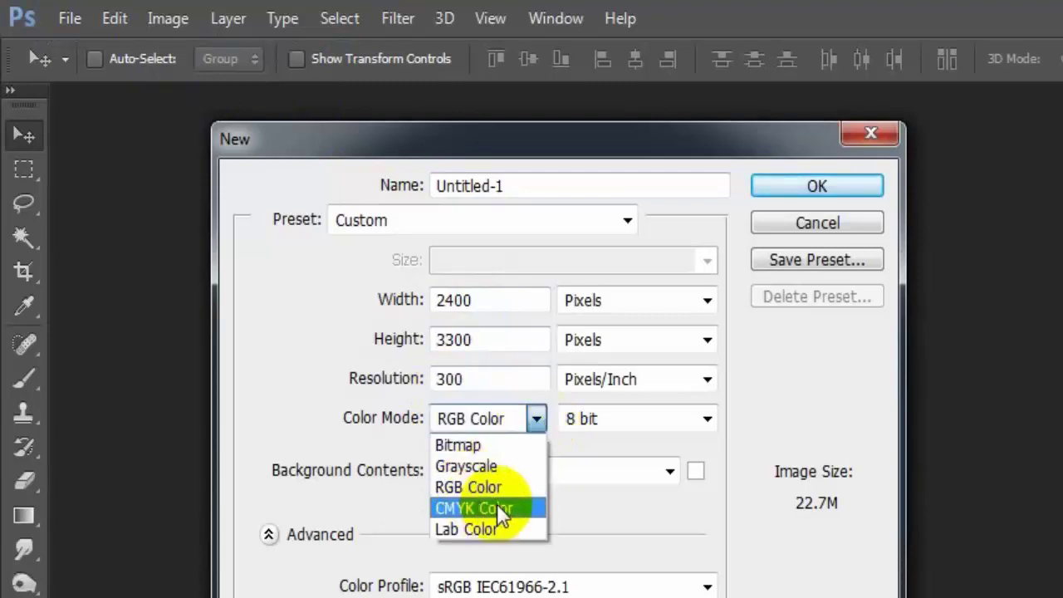
pyautogui.click(498, 508)
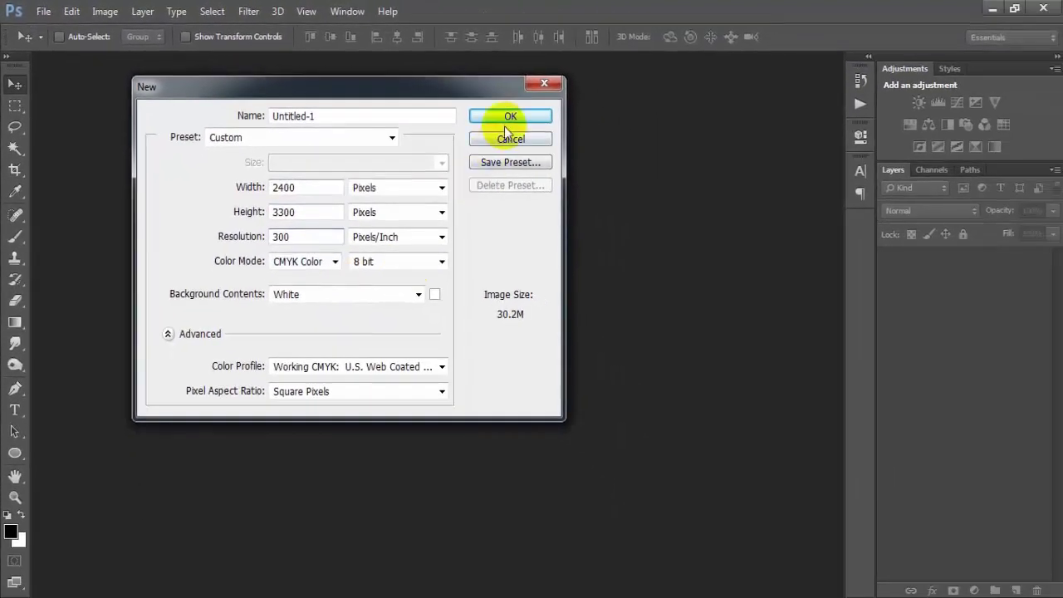
pyautogui.click(504, 119)
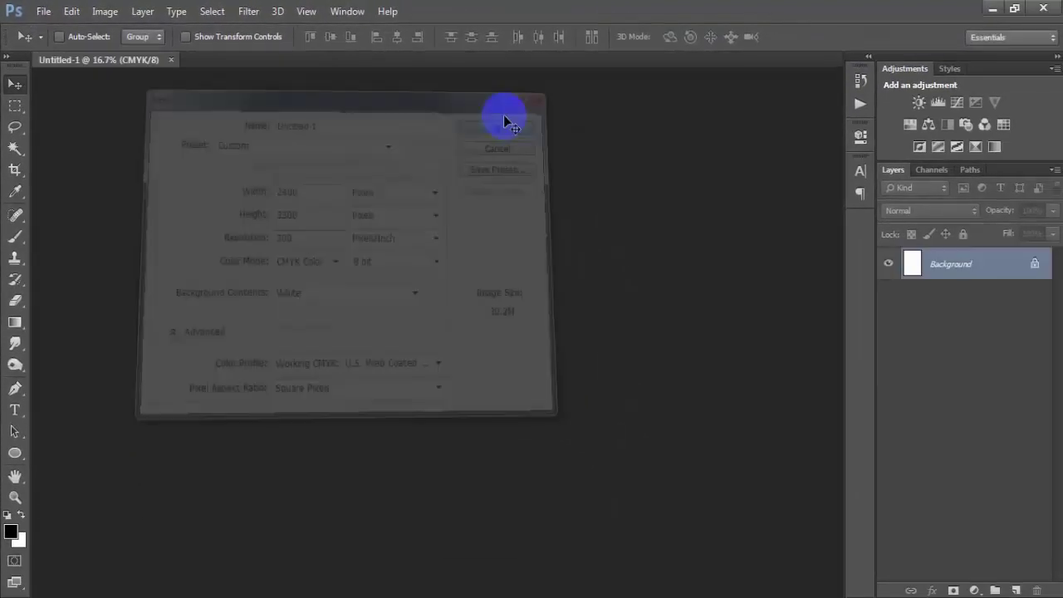
# - Add a Solid Color fill layer in dark grey (5c5c5c) over the background
pyautogui.click(974, 590)
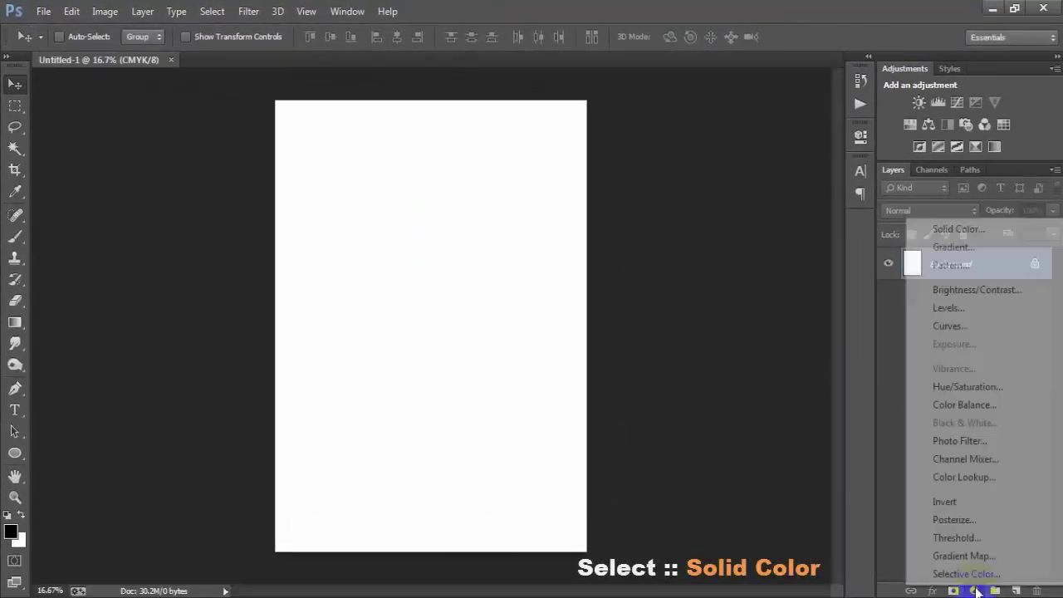
pyautogui.click(922, 229)
pyautogui.click(625, 294)
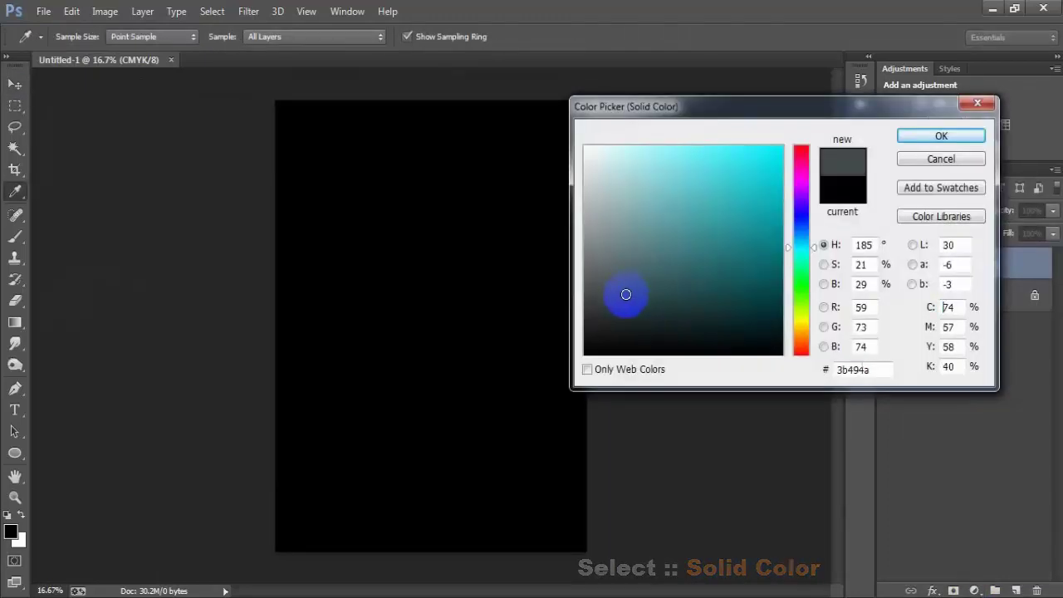
pyautogui.click(532, 278)
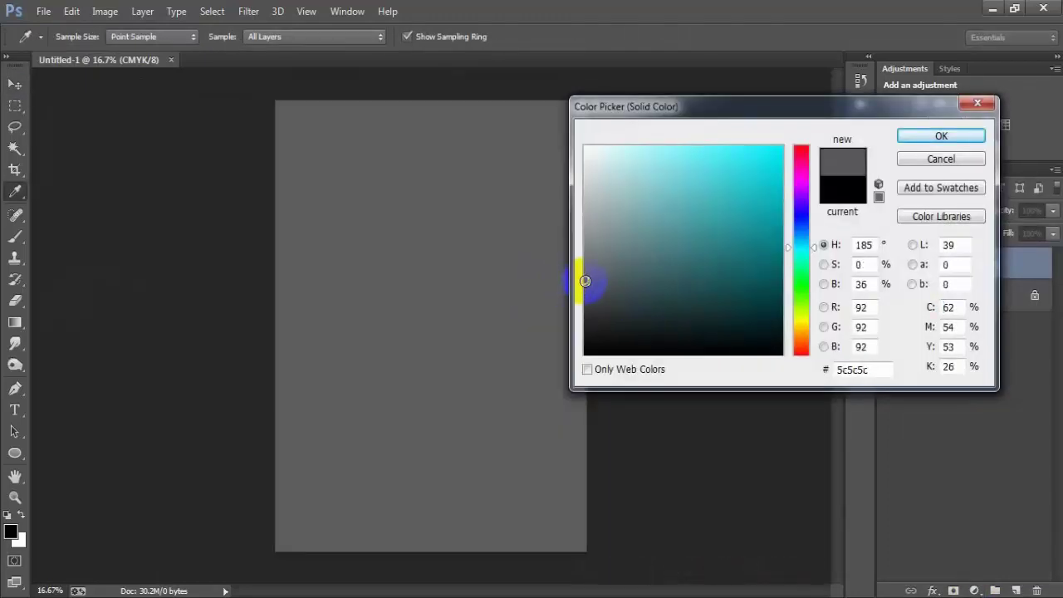
pyautogui.moveTo(584, 280); pyautogui.dragTo(593, 285)
pyautogui.click(914, 140)
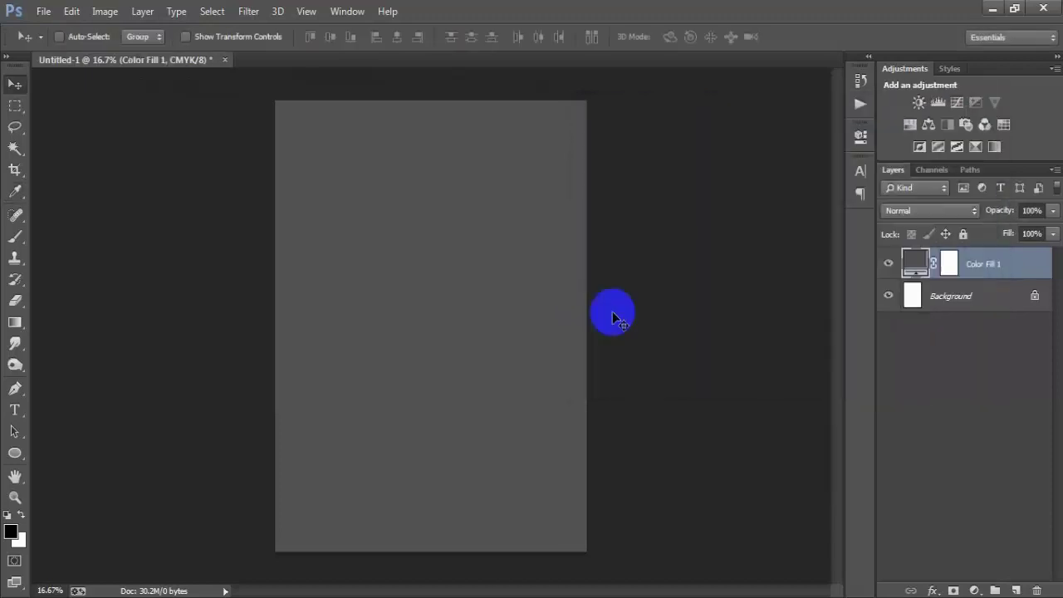
# - Add a new layer and type ELEMENTARY SCHOOL near the top of the page
pyautogui.click(1014, 590)
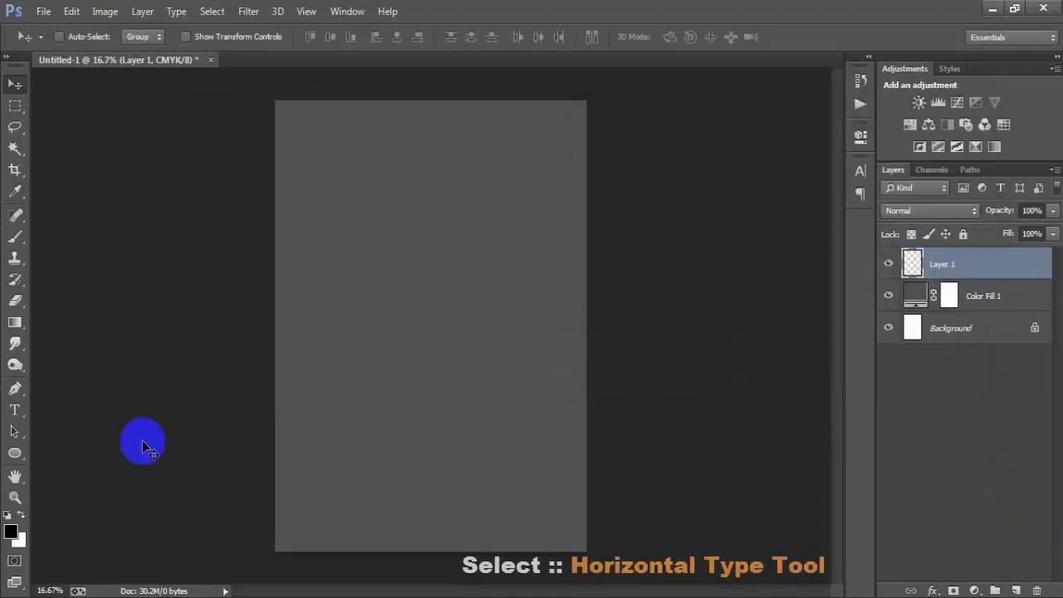
pyautogui.click(15, 409)
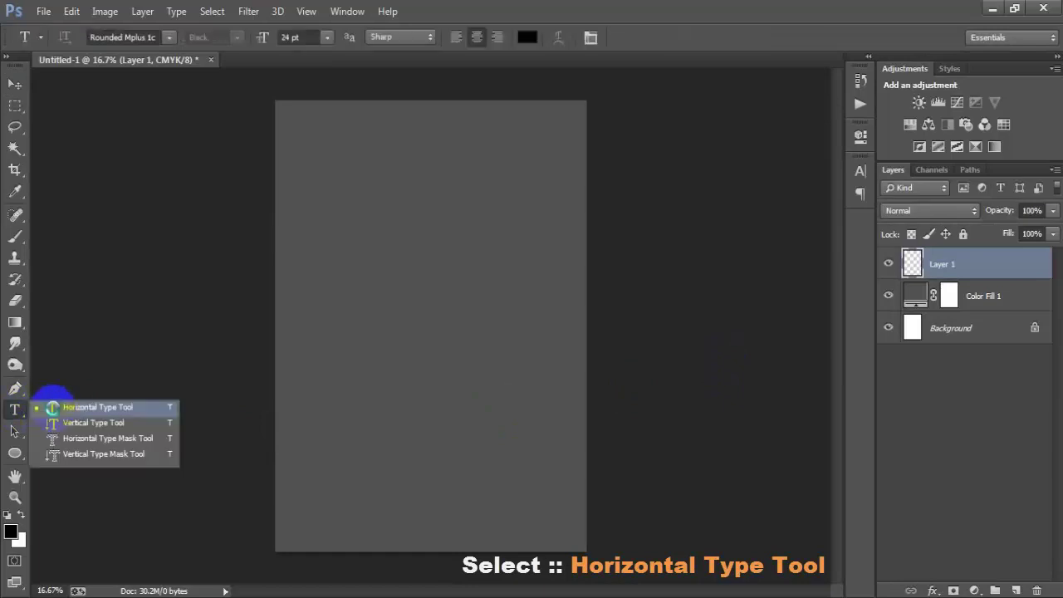
pyautogui.click(52, 407)
pyautogui.click(440, 237)
pyautogui.write('ELEMENTARY SCHOOL')
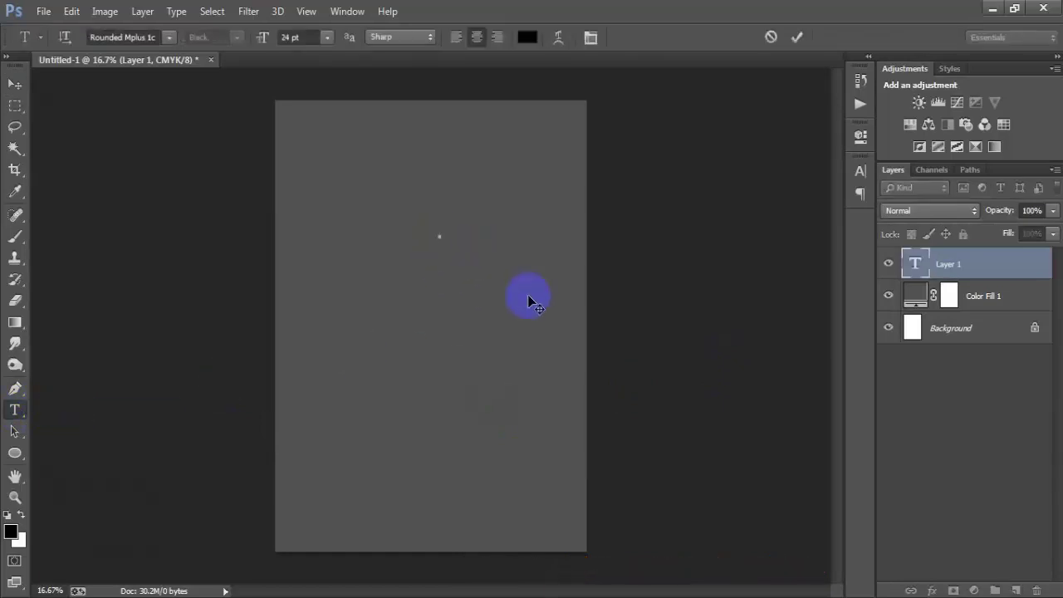
pyautogui.click(15, 84)
# - Make the ELEMENTARY SCHOOL text white in the Character panel
pyautogui.click(859, 176)
pyautogui.click(810, 258)
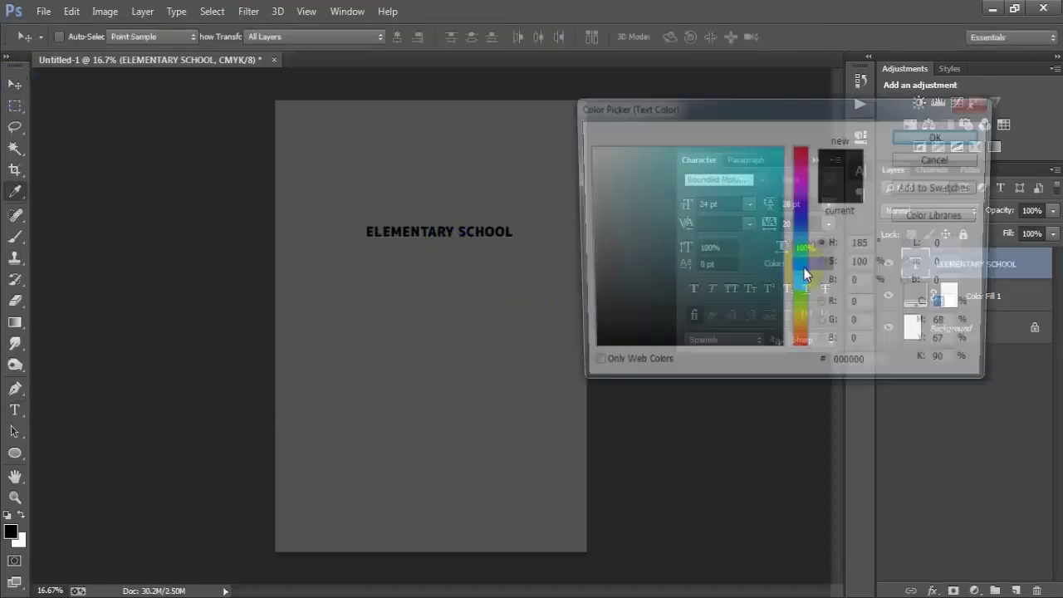
pyautogui.moveTo(636, 183); pyautogui.dragTo(556, 89)
pyautogui.click(943, 136)
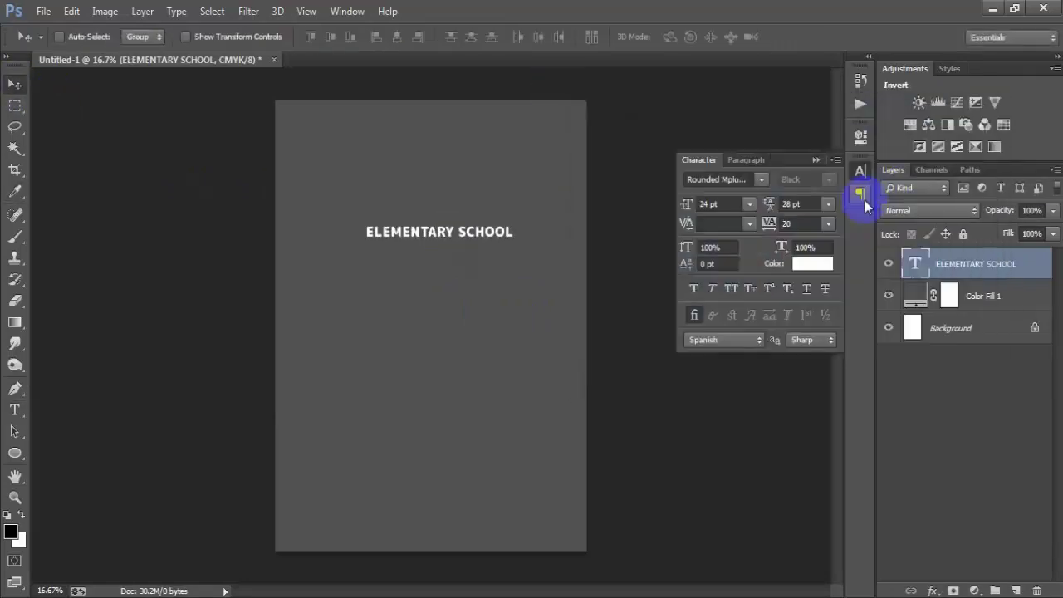
# - Move the ELEMENTARY SCHOOL title higher on the page
pyautogui.click(818, 159)
pyautogui.moveTo(486, 231); pyautogui.dragTo(479, 184)
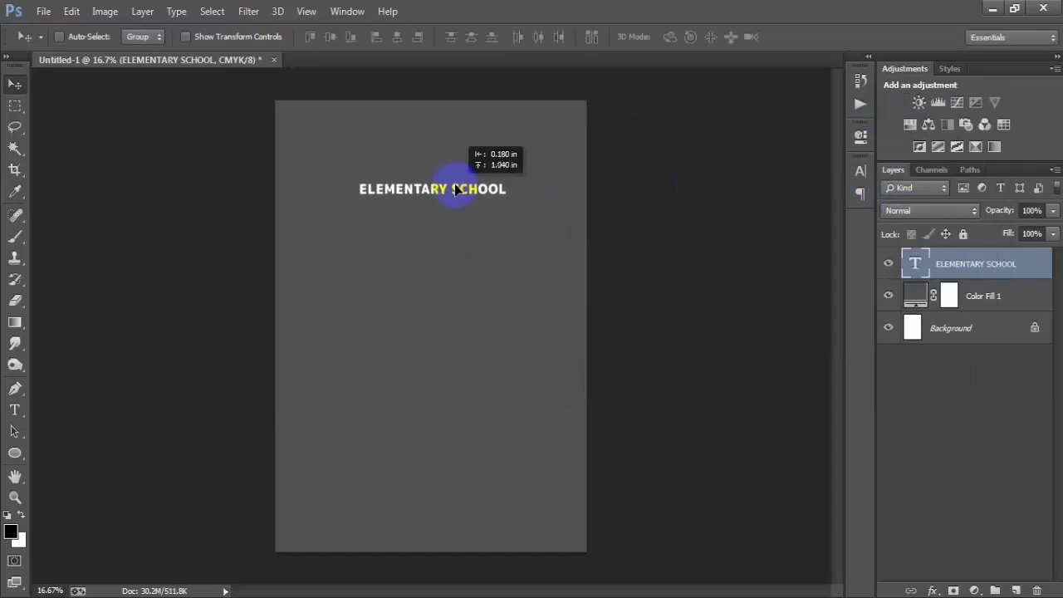
pyautogui.hotkey('ctrl', 'r')
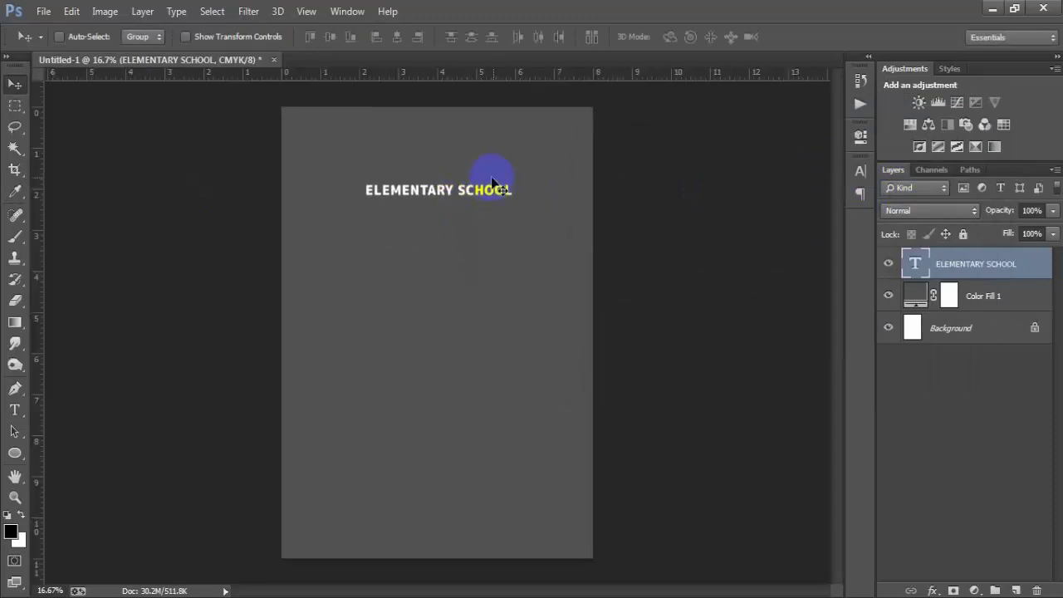
pyautogui.hotkey('ctrl', 'r')
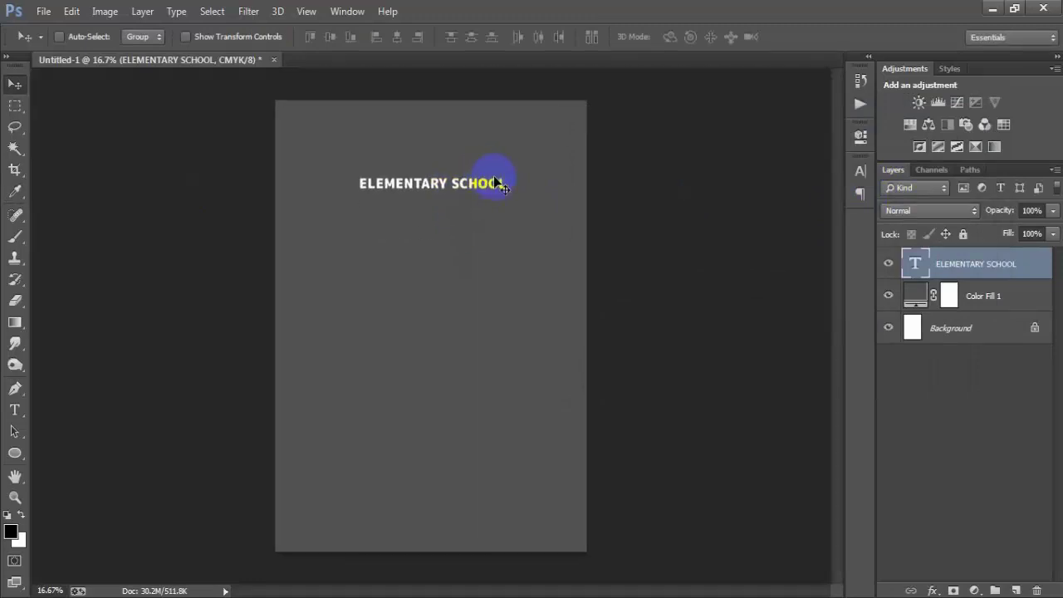
# - Scale the title to about 183% wide and 217% tall
pyautogui.hotkey('ctrl', 't')
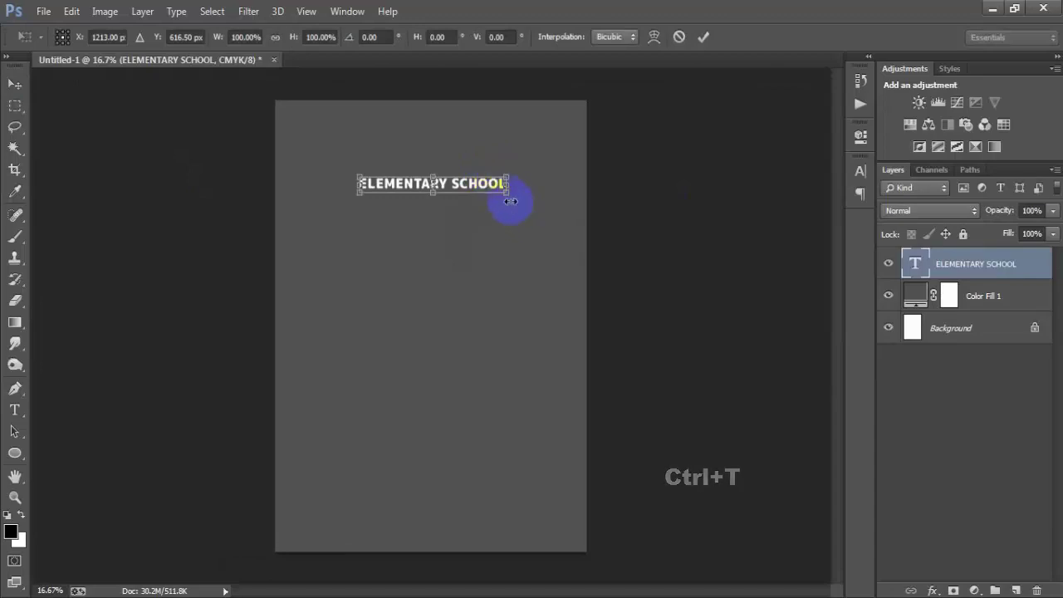
pyautogui.moveTo(506, 193); pyautogui.dragTo(570, 235)
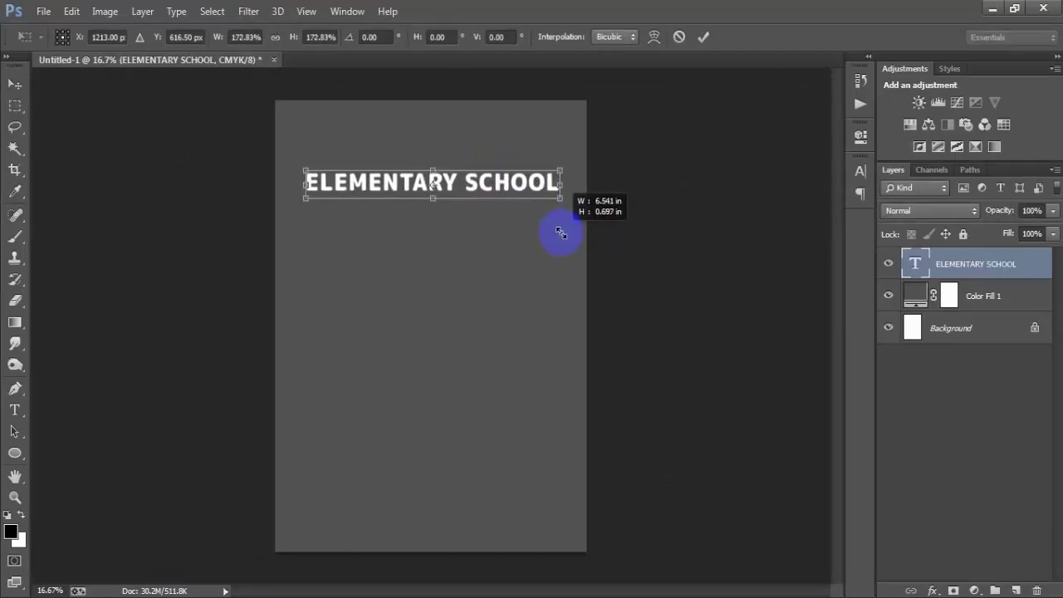
pyautogui.moveTo(436, 201); pyautogui.dragTo(438, 206)
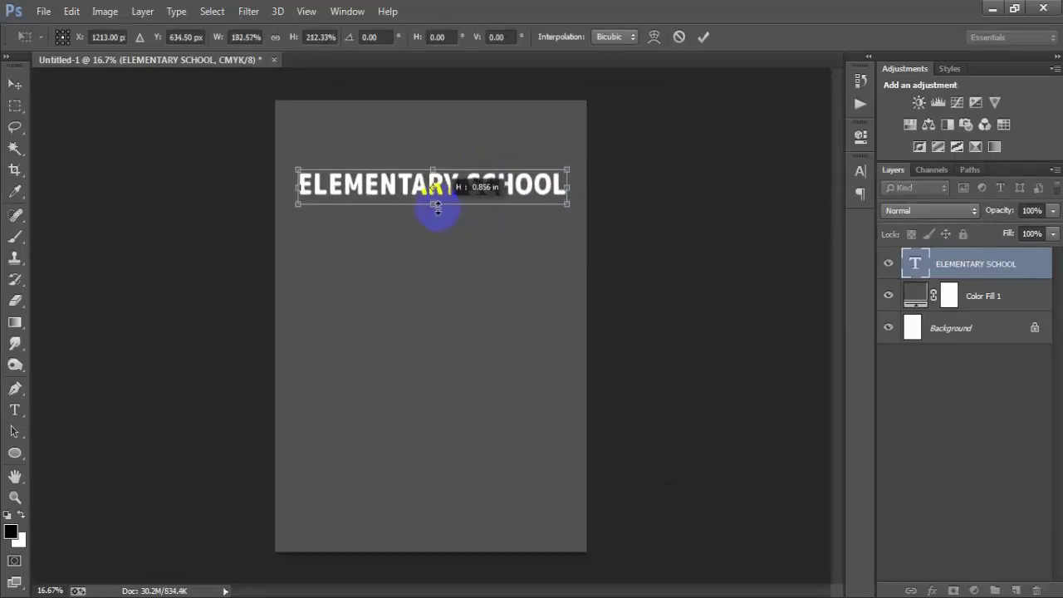
pyautogui.click(702, 37)
# - Warp the ELEMENTARY SCHOOL title with an Arc style at bend +20
pyautogui.click(889, 267)
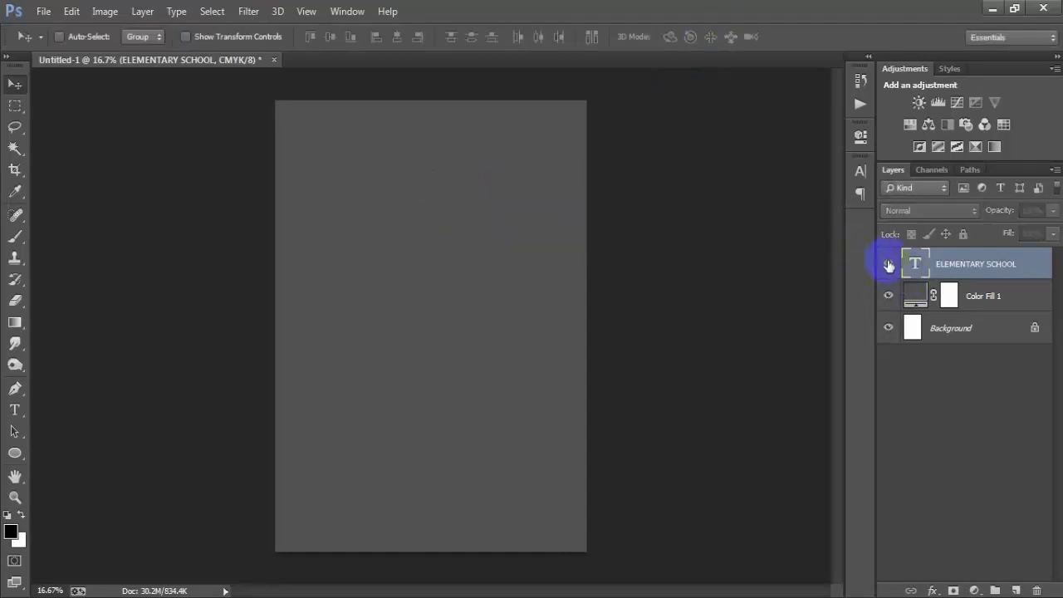
pyautogui.click(889, 268)
pyautogui.doubleClick(914, 267)
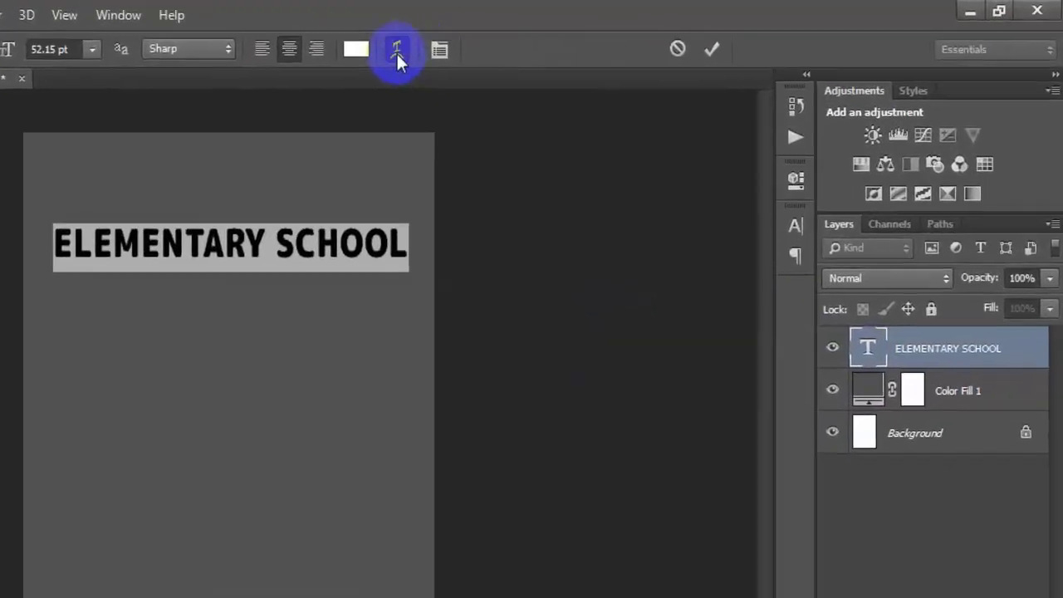
pyautogui.click(396, 52)
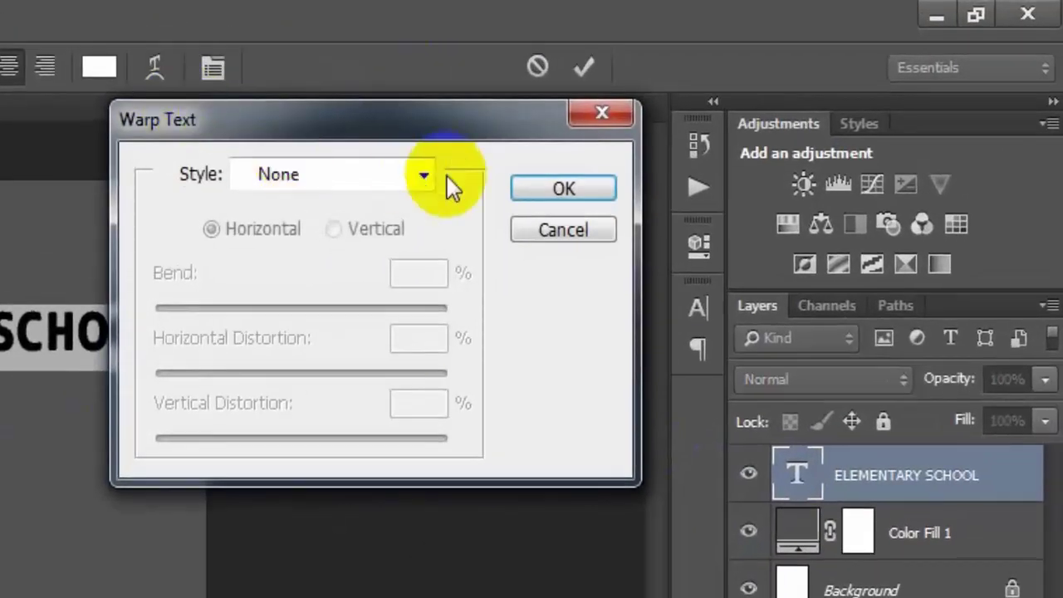
pyautogui.click(422, 174)
pyautogui.click(282, 264)
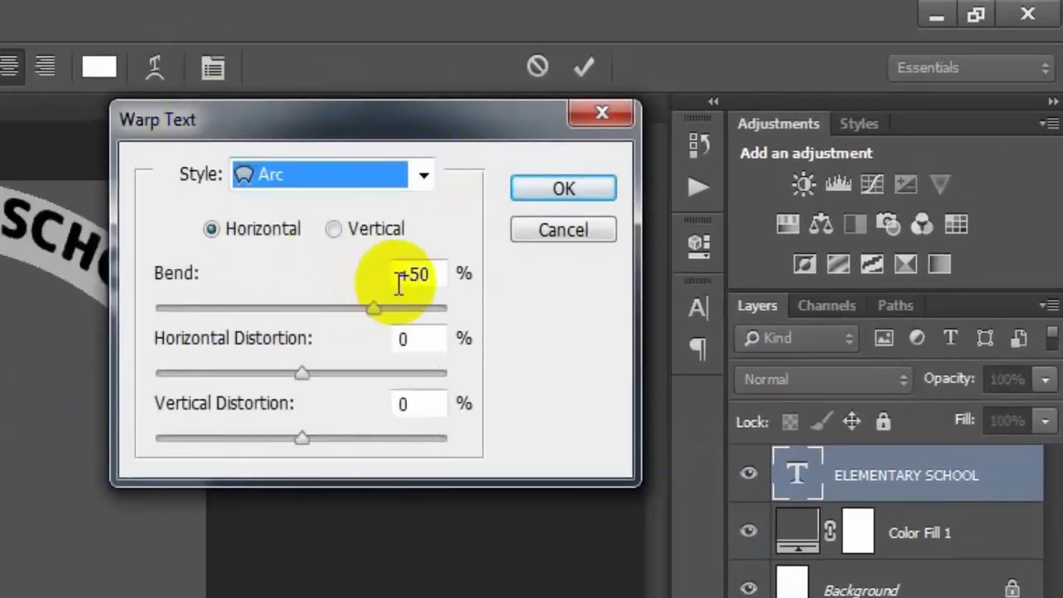
pyautogui.moveTo(422, 274); pyautogui.dragTo(408, 275)
pyautogui.write('2')
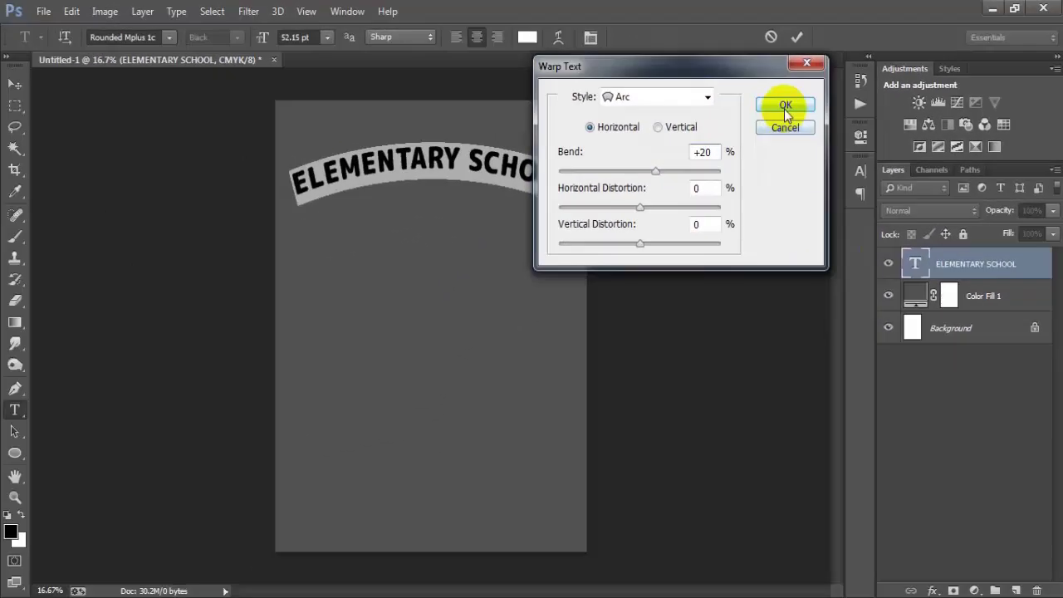
pyautogui.click(783, 105)
pyautogui.click(796, 36)
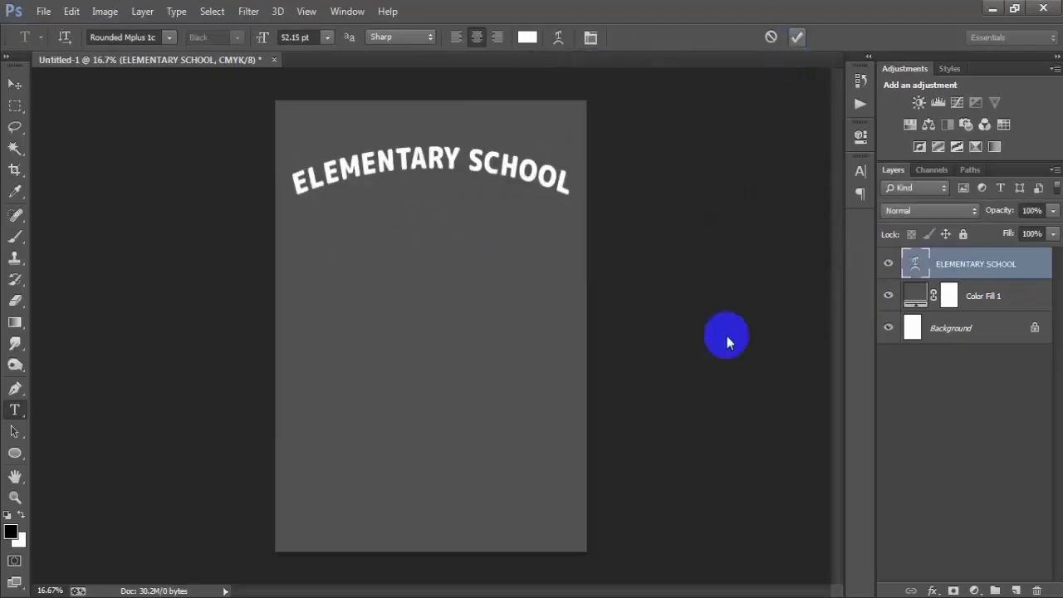
# - Centre the title horizontally on the page using the Background layer
pyautogui.press('v')
pyautogui.keyDown('ctrl'); pyautogui.click(947, 329); pyautogui.keyUp('ctrl')
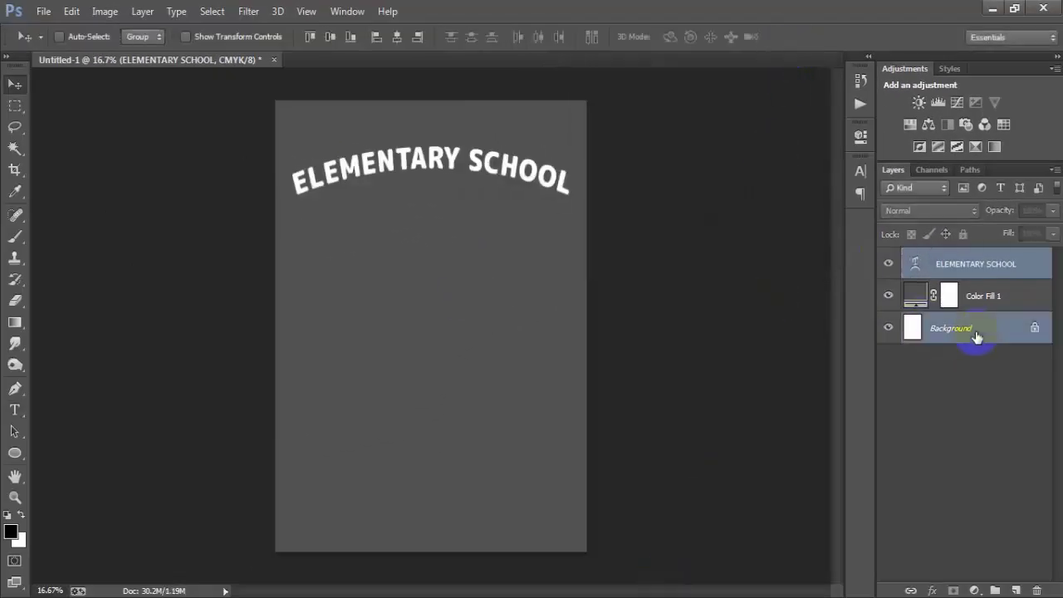
pyautogui.click(398, 38)
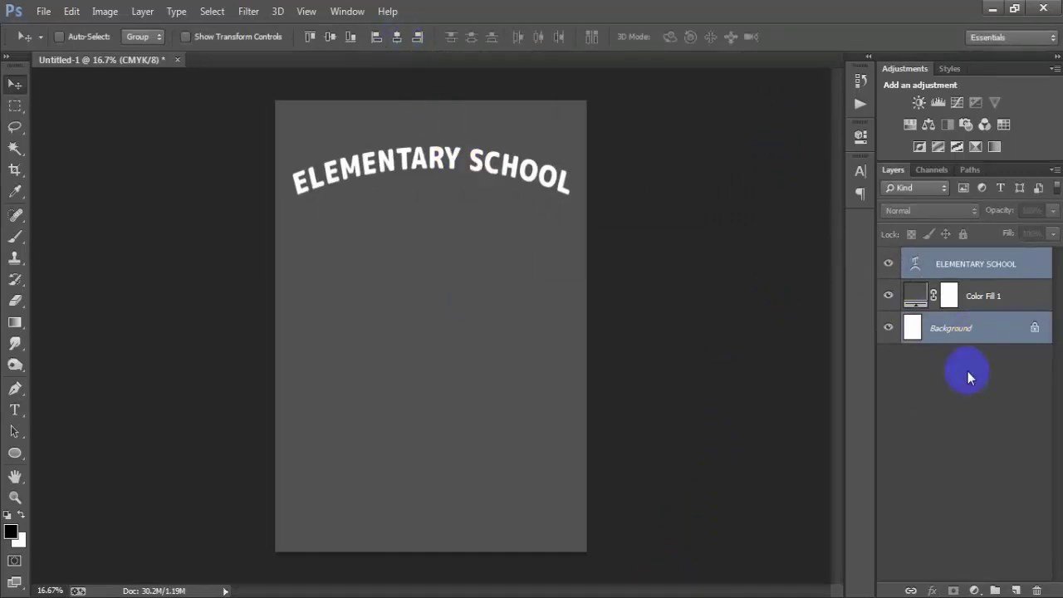
pyautogui.click(967, 274)
# - Nudge the ELEMENTARY SCHOOL title slightly upward
pyautogui.hotkey('shift', 'Up')
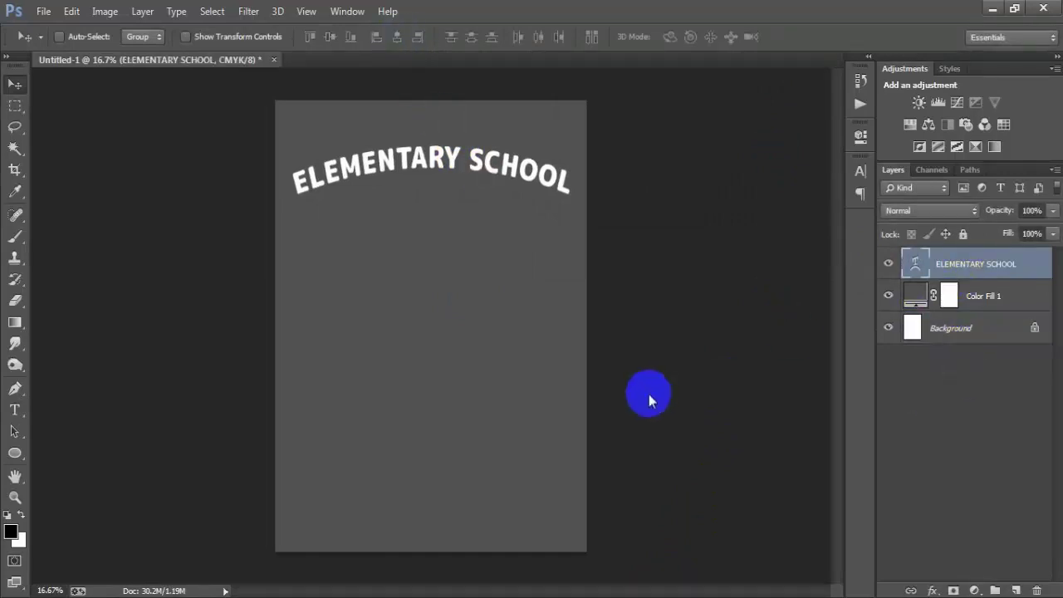
pyautogui.hotkey('shift', 'Up')
pyautogui.hotkey('shift', 'Up')
pyautogui.hotkey('shift', 'Up')
pyautogui.hotkey('shift', 'Up')
pyautogui.hotkey('shift', 'Up')
pyautogui.hotkey('shift', 'Up')
pyautogui.hotkey('shift', 'Up')
pyautogui.hotkey('shift', 'Up')
pyautogui.hotkey('shift', 'Up')
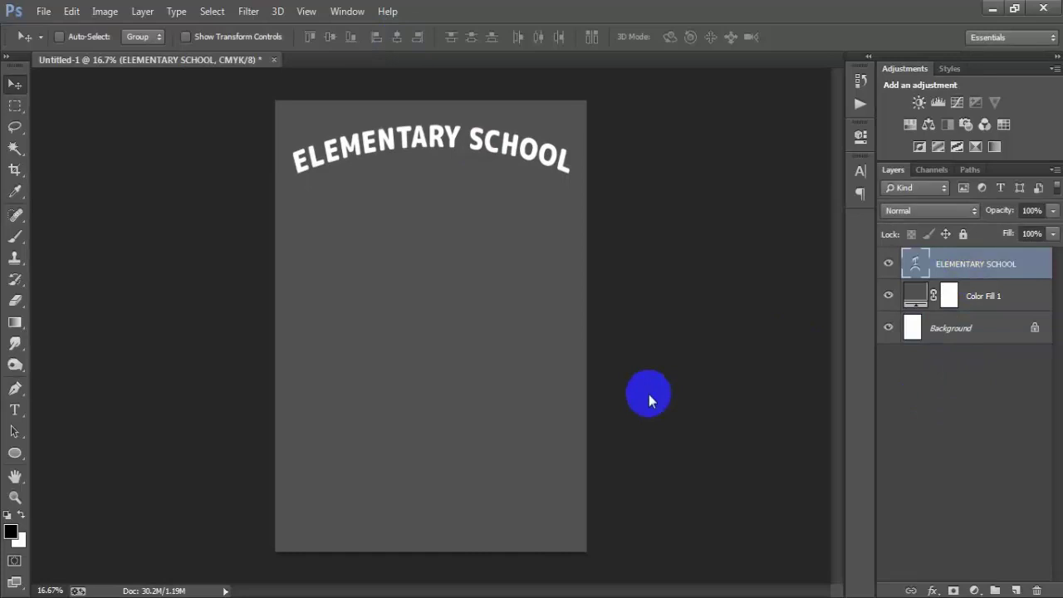
pyautogui.click(888, 263)
pyautogui.click(888, 263)
# - Duplicate the title just below it and retype the copy as 'T E A C H E R S'
pyautogui.hotkey('ctrl', 'j')
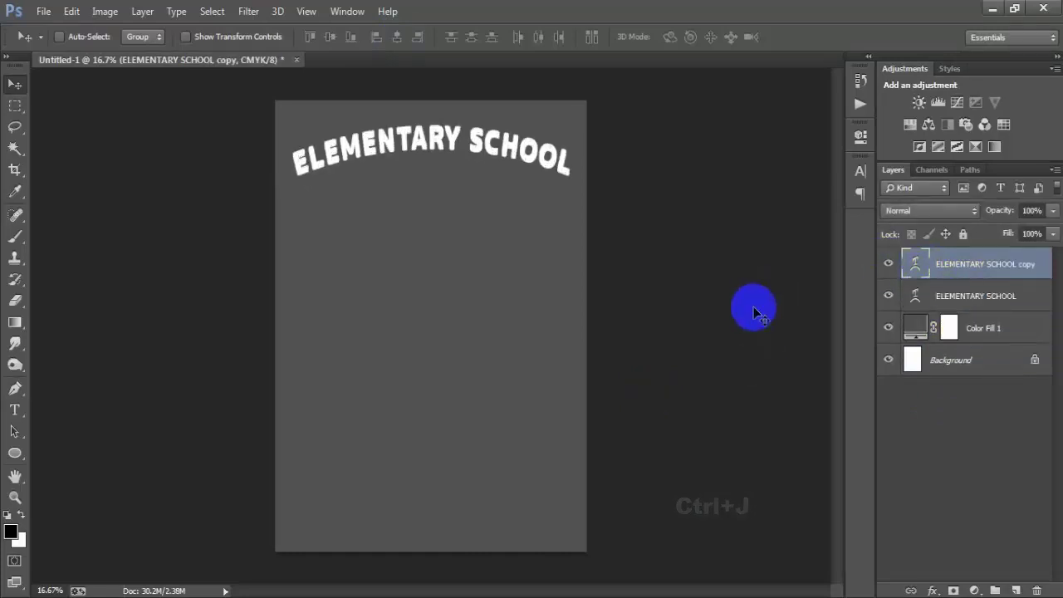
pyautogui.hotkey('shift', 'Down')
pyautogui.hotkey('shift', 'Down')
pyautogui.hotkey('shift', 'Down')
pyautogui.hotkey('shift', 'Down')
pyautogui.hotkey('shift', 'Down')
pyautogui.hotkey('shift', 'Down')
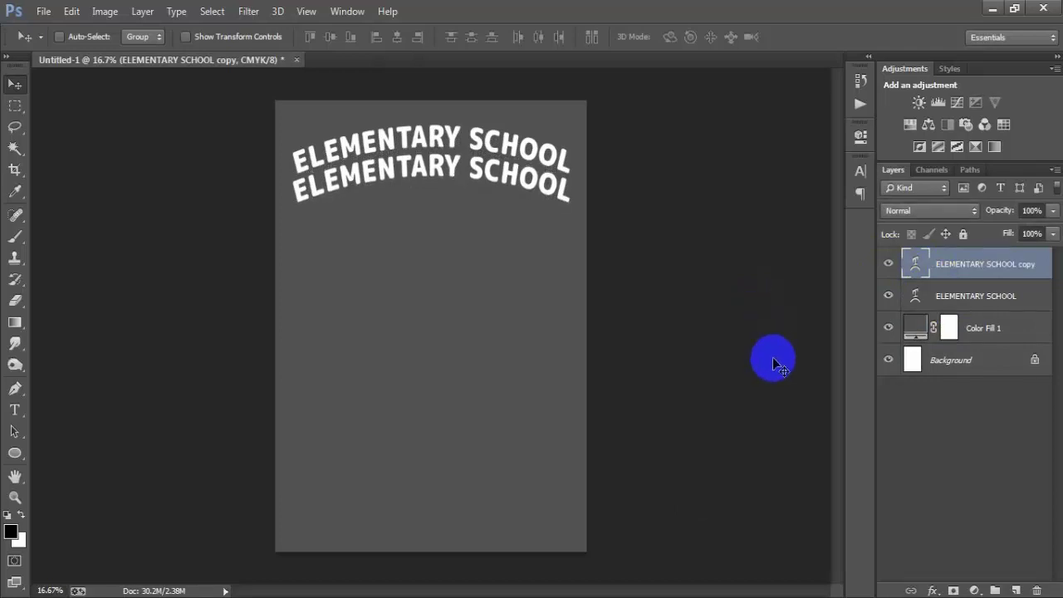
pyautogui.doubleClick(919, 273)
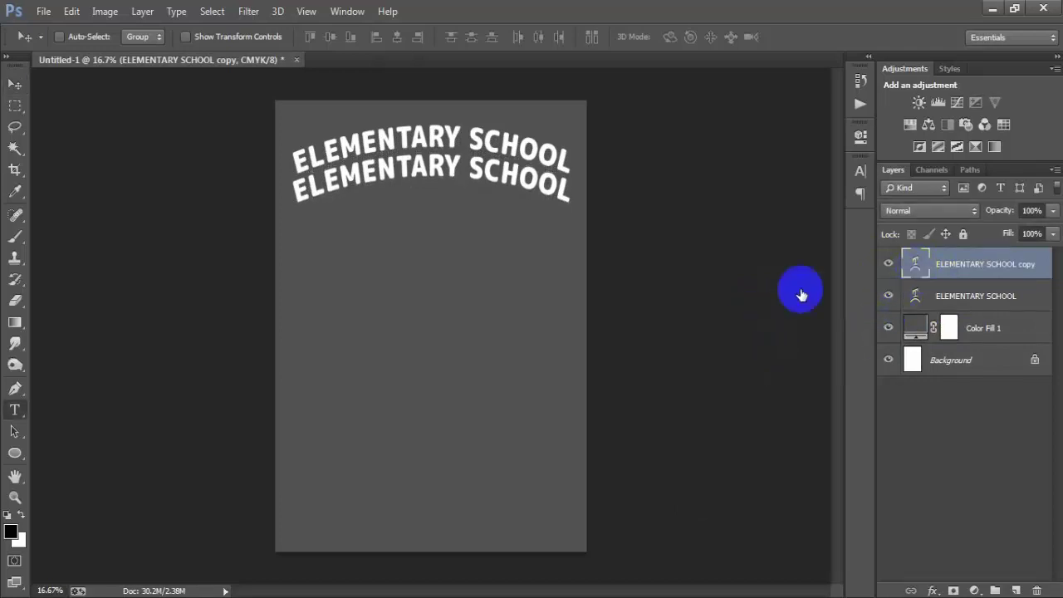
pyautogui.write('T E A C H E R S')
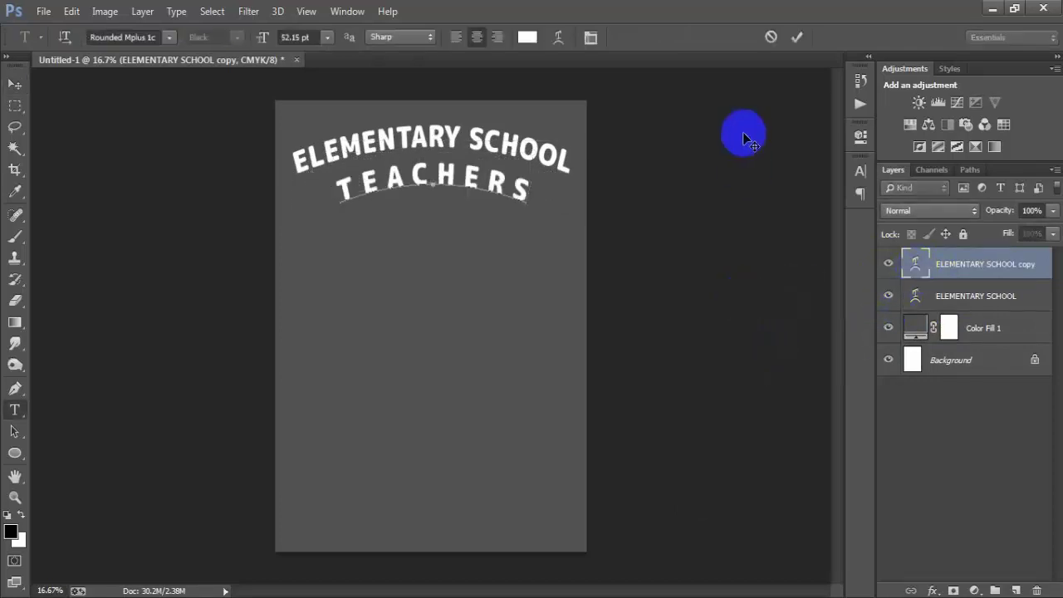
pyautogui.hotkey('ctrl', 'Return')
pyautogui.press('v')
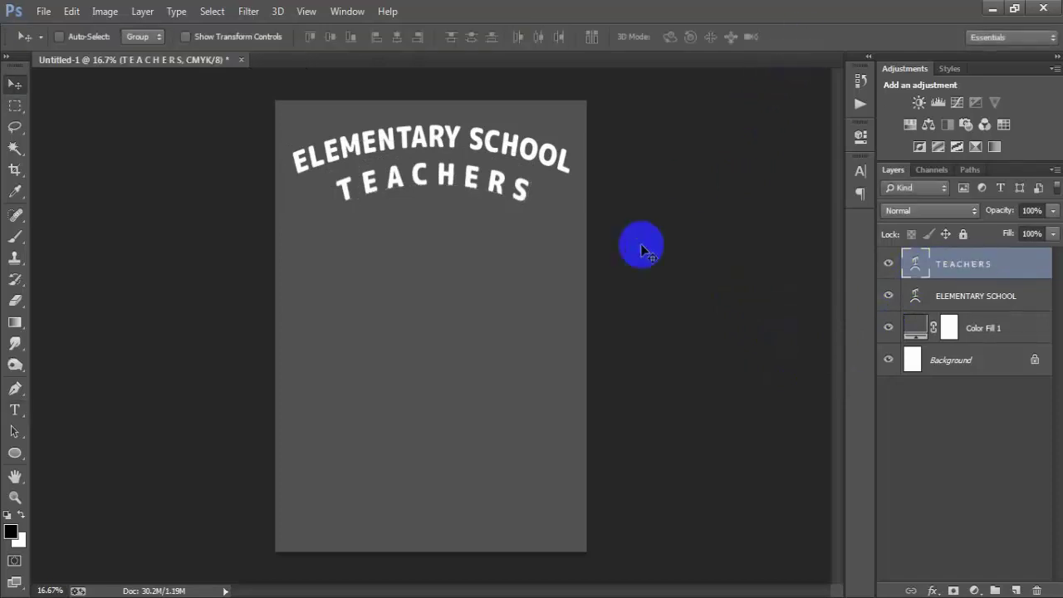
pyautogui.hotkey('ctrl', 't')
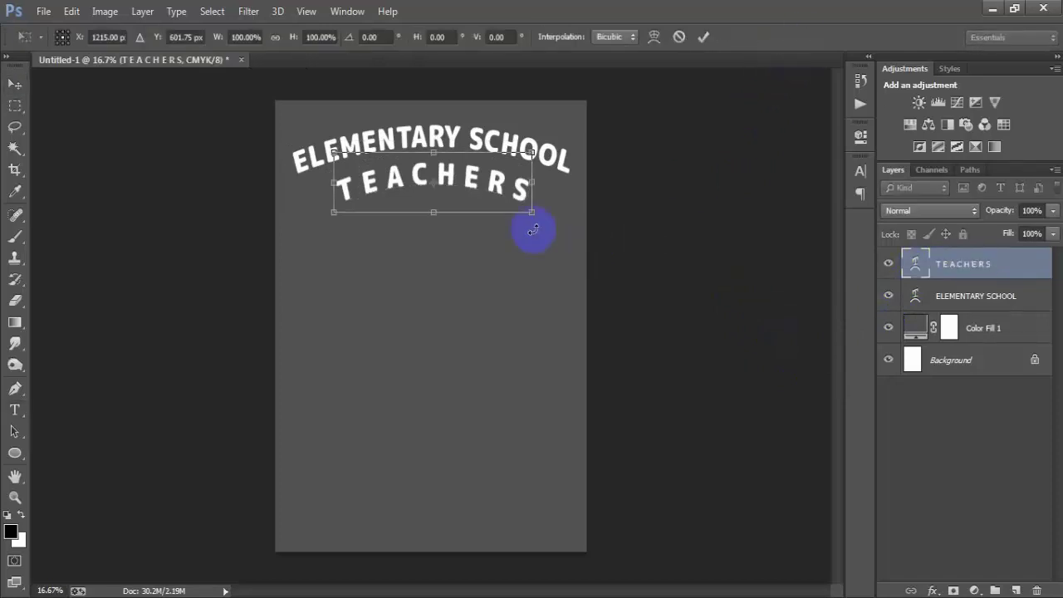
# - Enlarge TEACHERS to about 116% and tilt both title lines slightly clockwise
pyautogui.moveTo(533, 210); pyautogui.dragTo(550, 221)
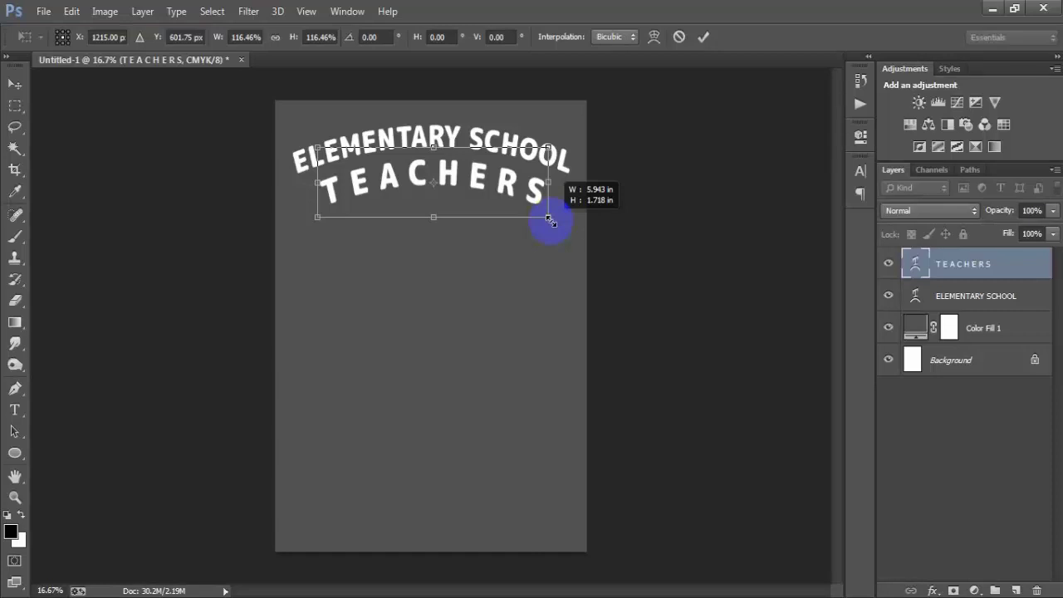
pyautogui.click(702, 37)
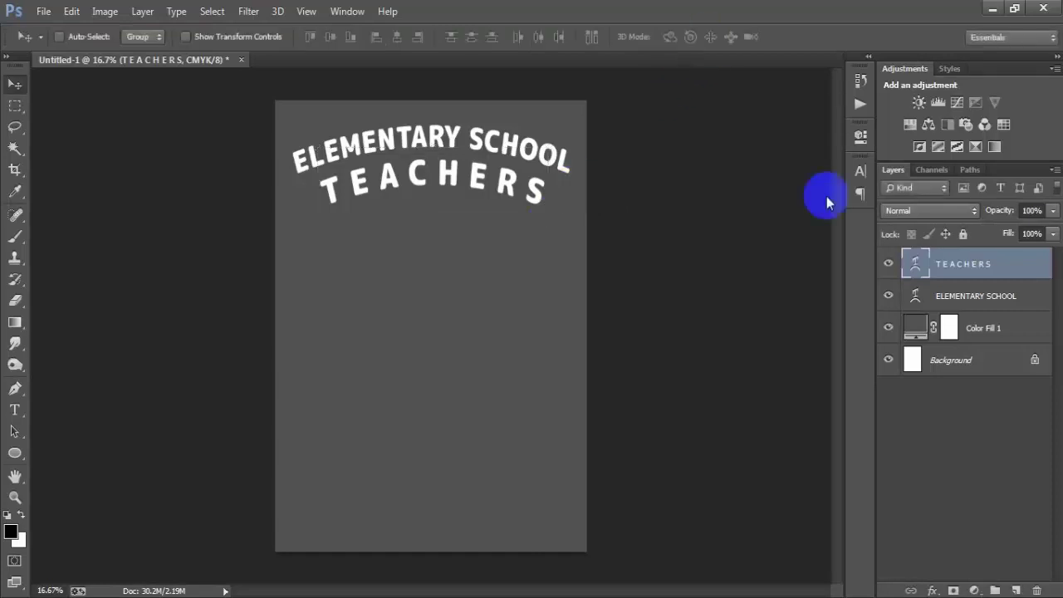
pyautogui.keyDown('shift'); pyautogui.click(941, 296); pyautogui.keyUp('shift')
pyautogui.hotkey('ctrl', 't')
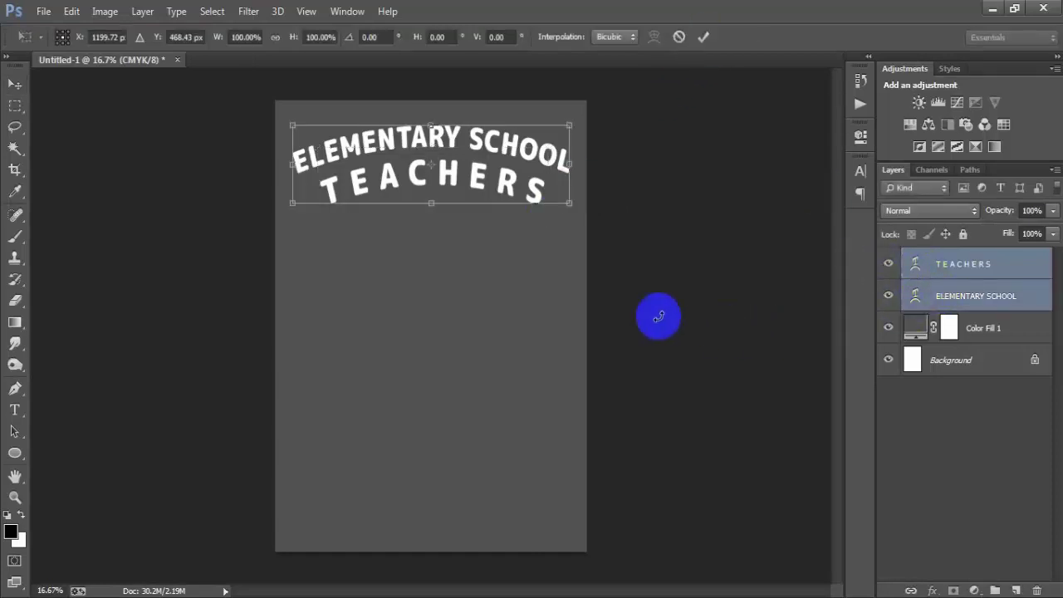
pyautogui.moveTo(624, 292); pyautogui.dragTo(626, 295)
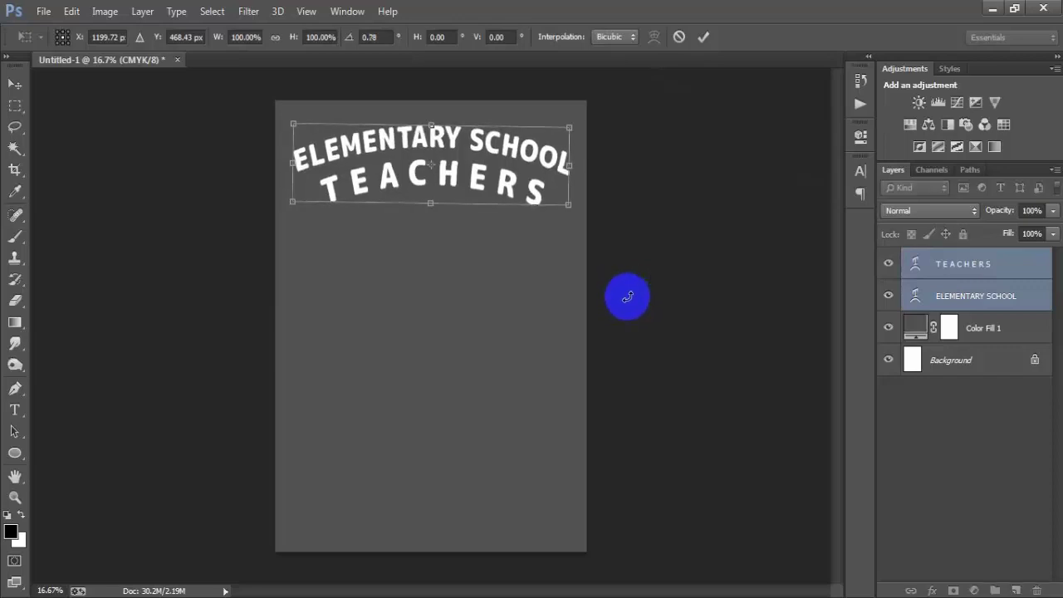
pyautogui.click(703, 37)
# - Nudge TEACHERS into place and centre it horizontally under ELEMENTARY SCHOOL
pyautogui.click(973, 272)
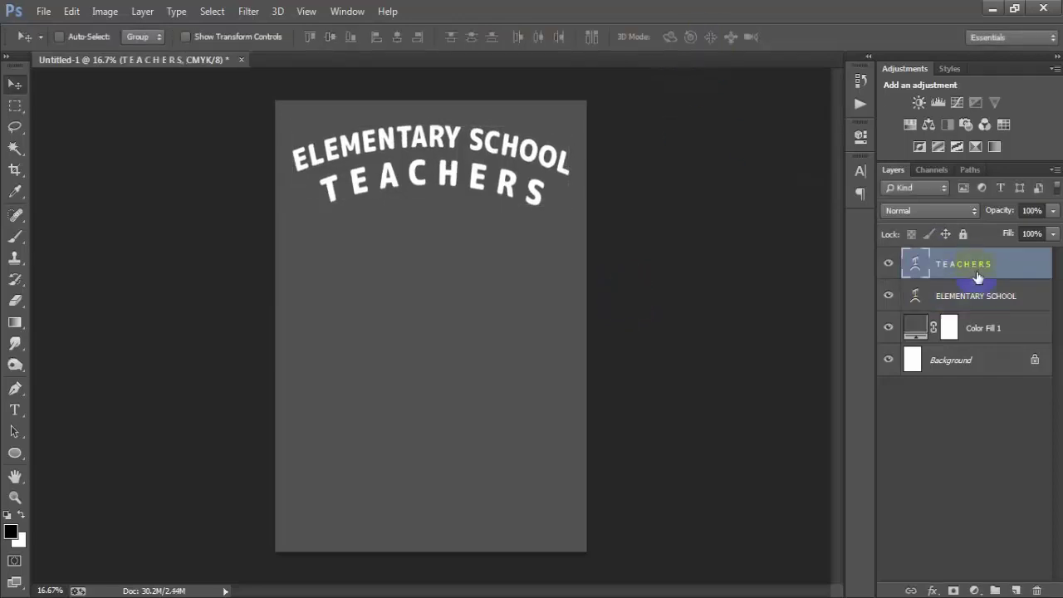
pyautogui.hotkey('shift', 'Up')
pyautogui.hotkey('shift', 'Up')
pyautogui.hotkey('shift', 'Up')
pyautogui.hotkey('shift', 'Up')
pyautogui.hotkey('shift', 'Up')
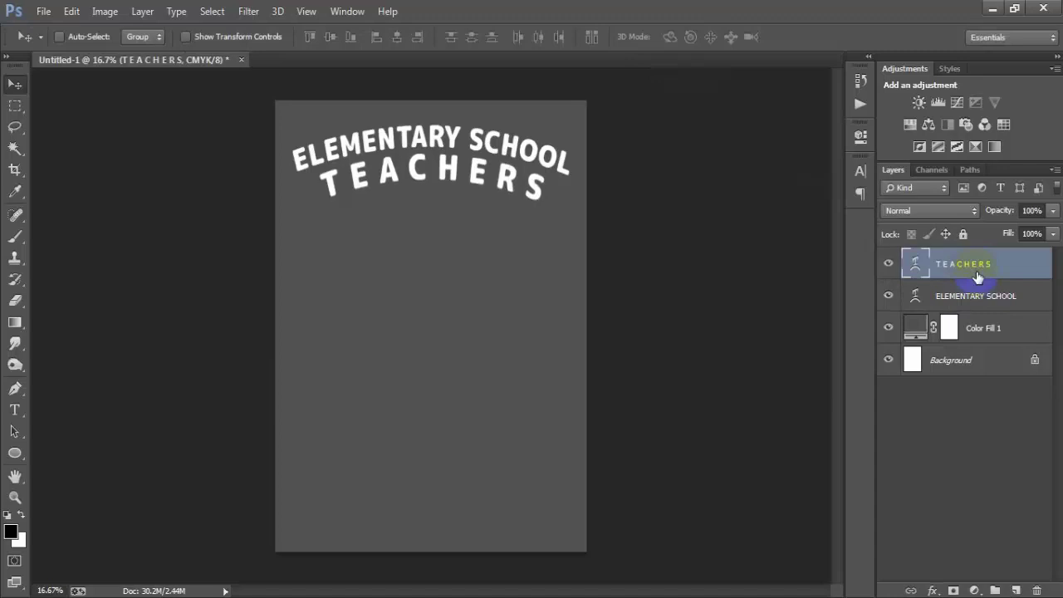
pyautogui.hotkey('shift', 'Up')
pyautogui.press('Down')
pyautogui.press('Down')
pyautogui.keyDown('shift'); pyautogui.click(982, 297); pyautogui.keyUp('shift')
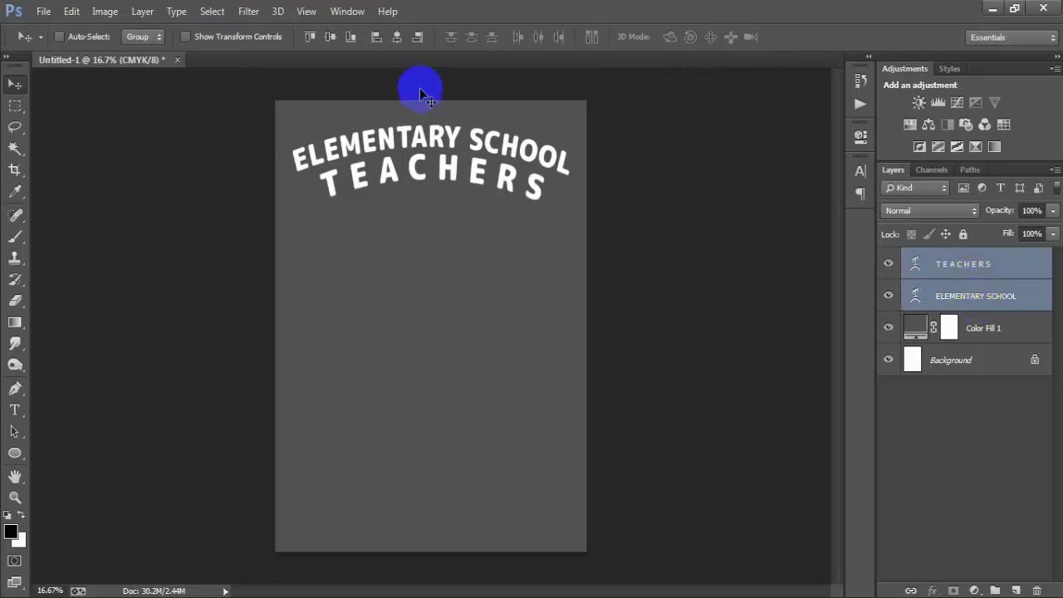
pyautogui.click(398, 38)
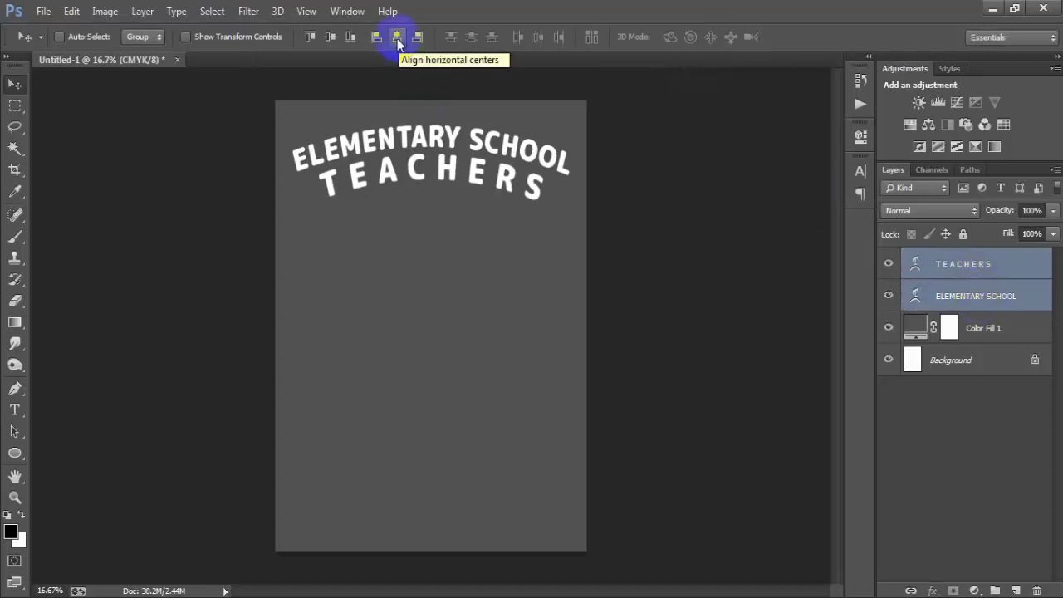
pyautogui.click(967, 264)
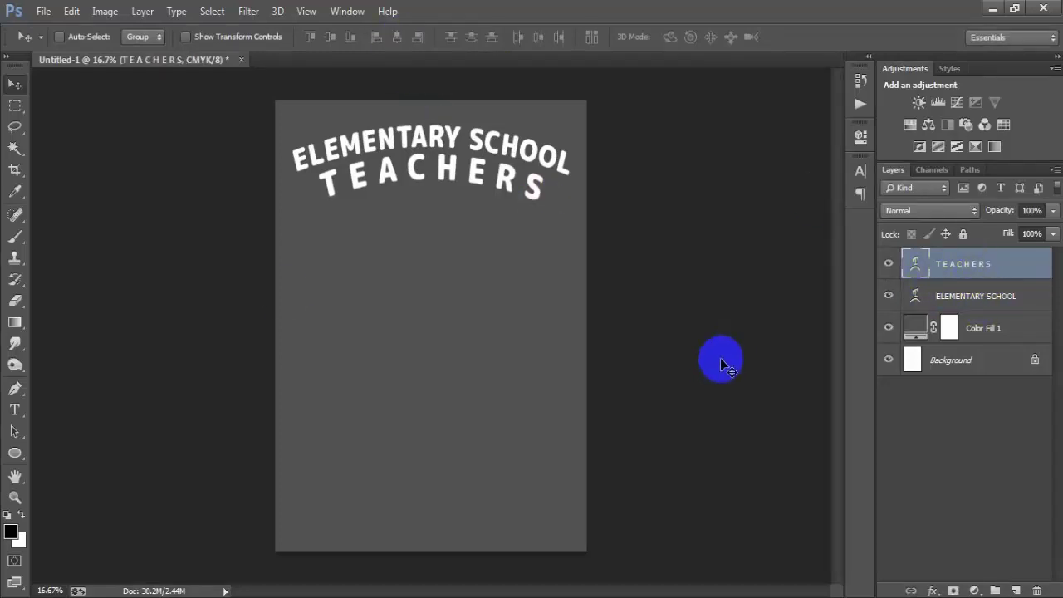
# - Place the star image 000001 (4), shrunk to about 3% and tilted
pyautogui.click(43, 11)
pyautogui.click(117, 262)
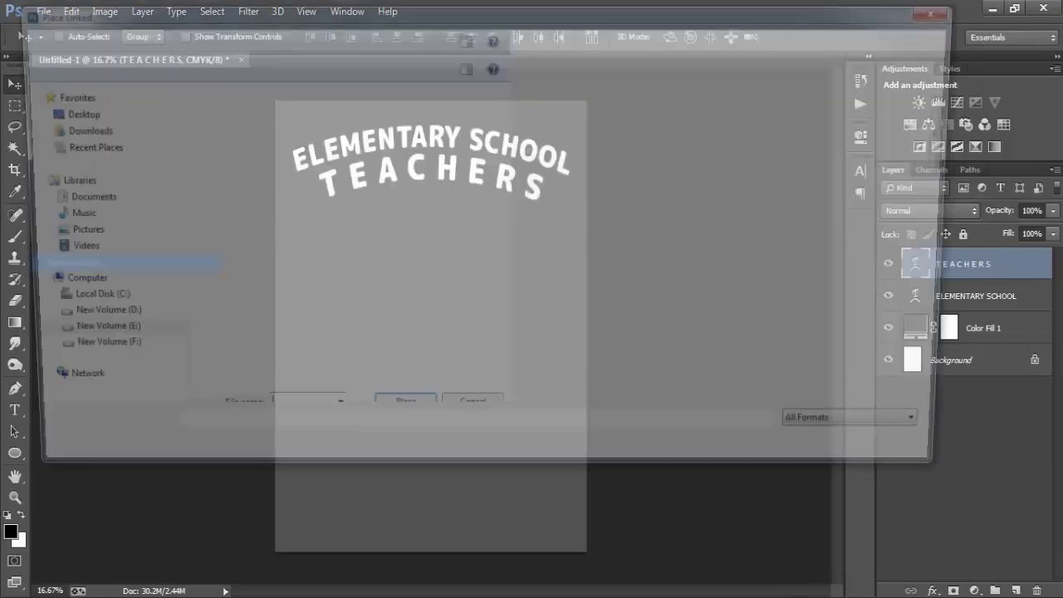
pyautogui.click(199, 227)
pyautogui.doubleClick(199, 227)
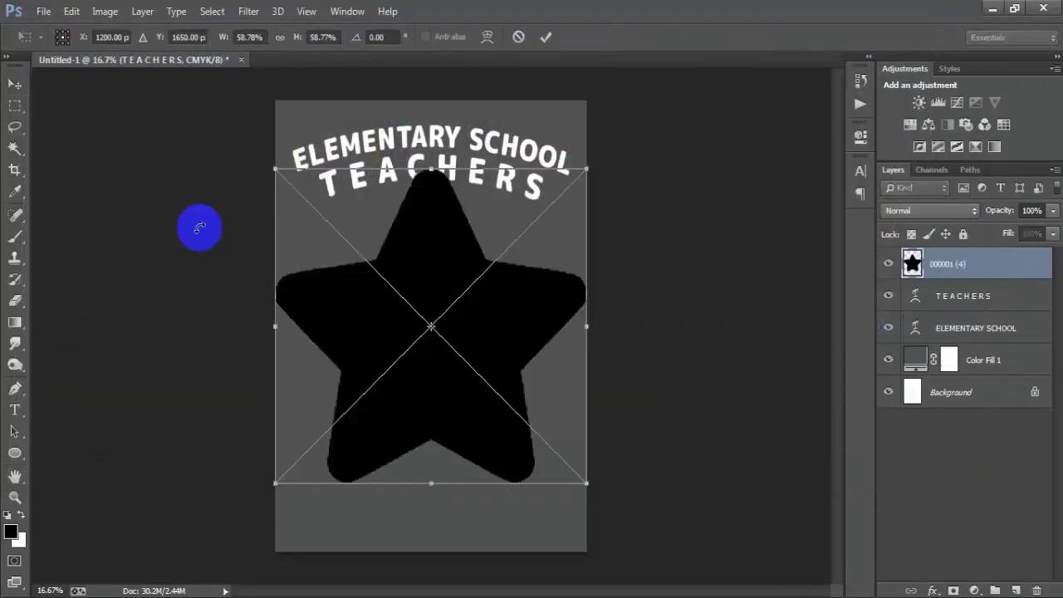
pyautogui.moveTo(572, 483); pyautogui.dragTo(457, 310)
pyautogui.moveTo(457, 373)
pyautogui.mouseDown()
pyautogui.moveTo(474, 367)
pyautogui.moveTo(481, 316)
pyautogui.mouseUp()
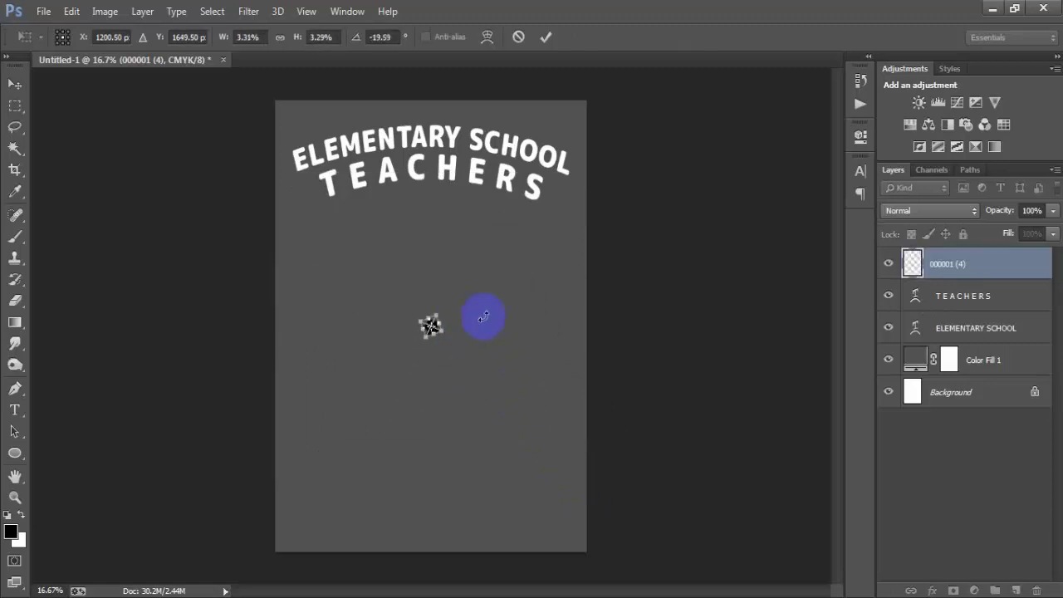
pyautogui.click(545, 37)
# - Move the star beside the T of TEACHERS and rotate it a little further
pyautogui.moveTo(444, 367); pyautogui.dragTo(304, 194)
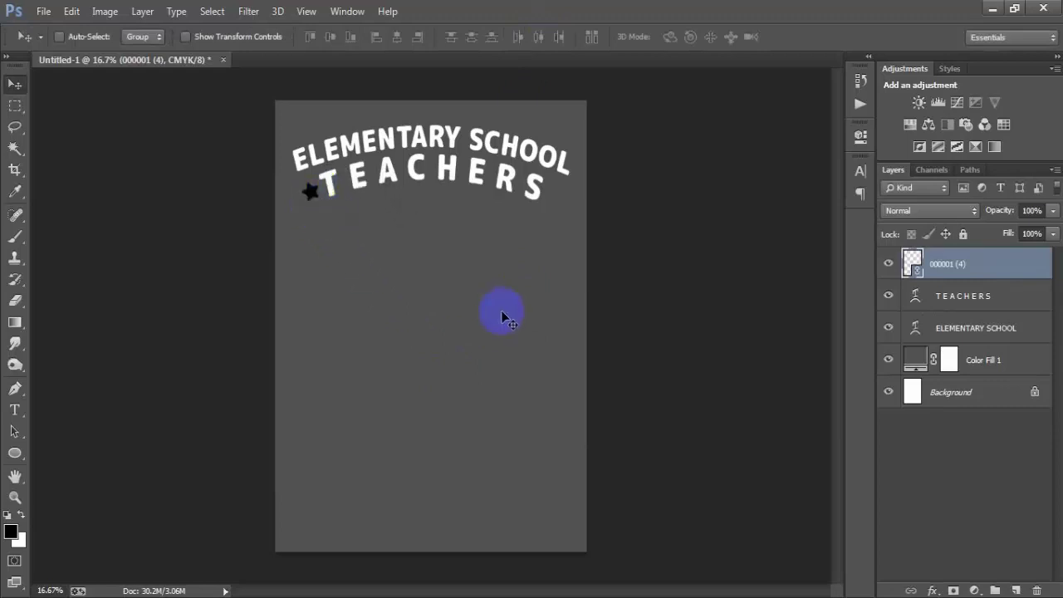
pyautogui.hotkey('ctrl', 't')
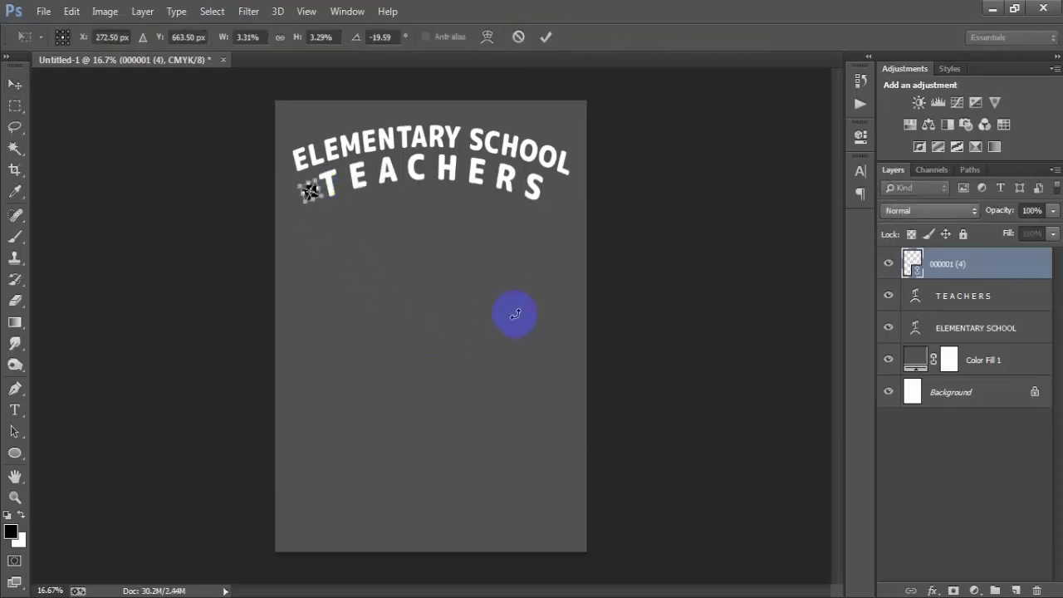
pyautogui.moveTo(451, 265); pyautogui.dragTo(461, 253)
pyautogui.click(545, 37)
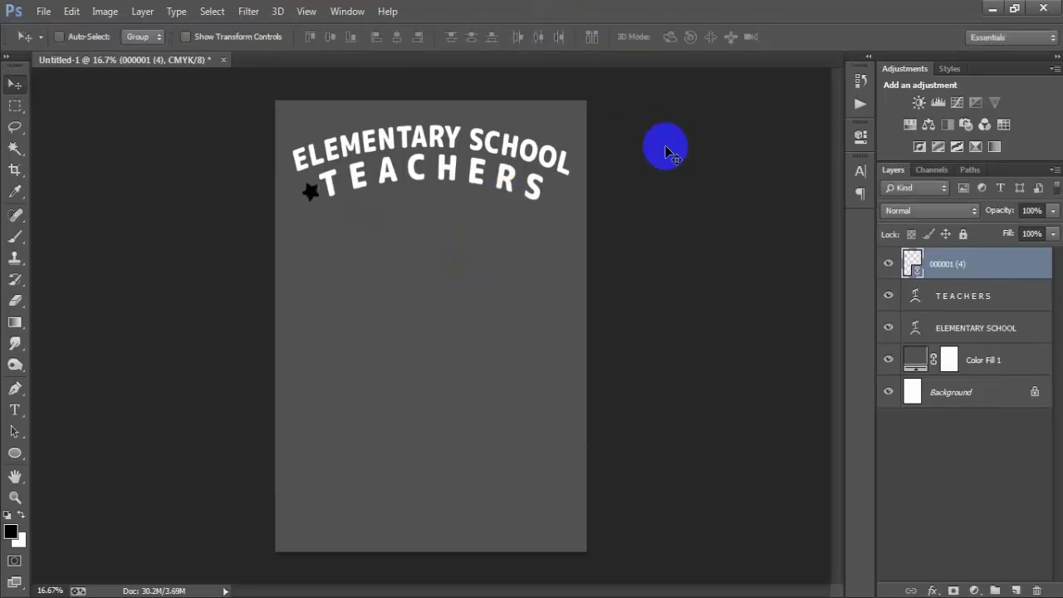
# - Rasterize the star layer and give it a white Color Overlay
pyautogui.rightClick(1039, 261)
pyautogui.click(785, 310)
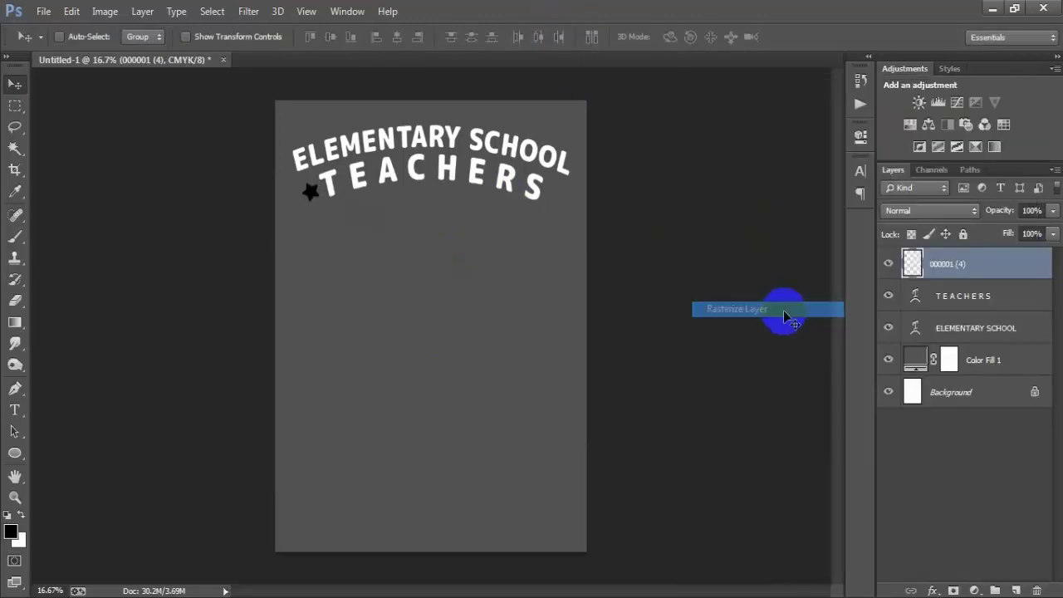
pyautogui.doubleClick(1024, 268)
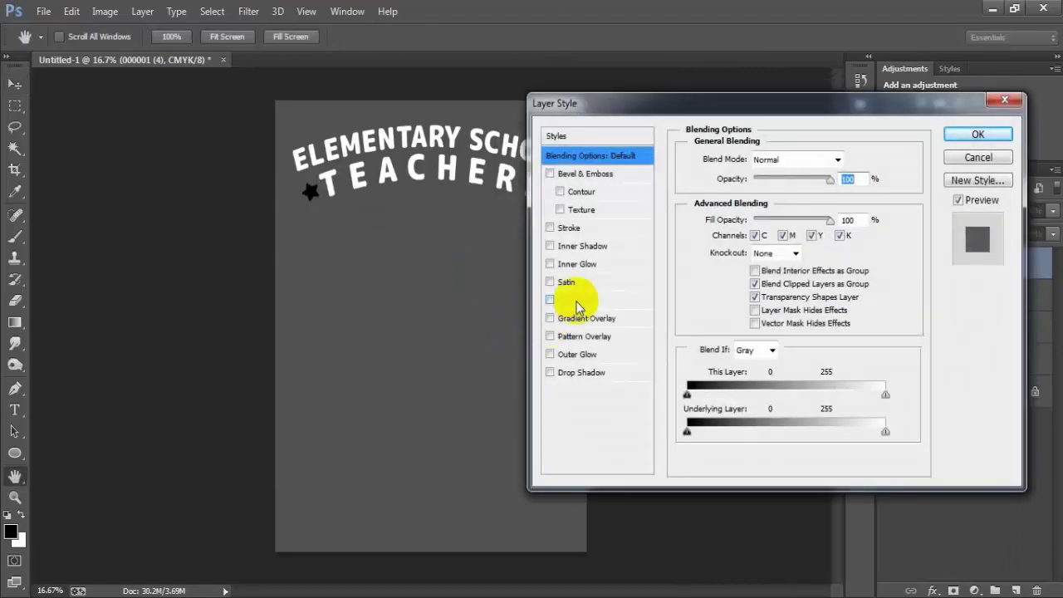
pyautogui.click(579, 301)
pyautogui.click(845, 157)
pyautogui.click(625, 166)
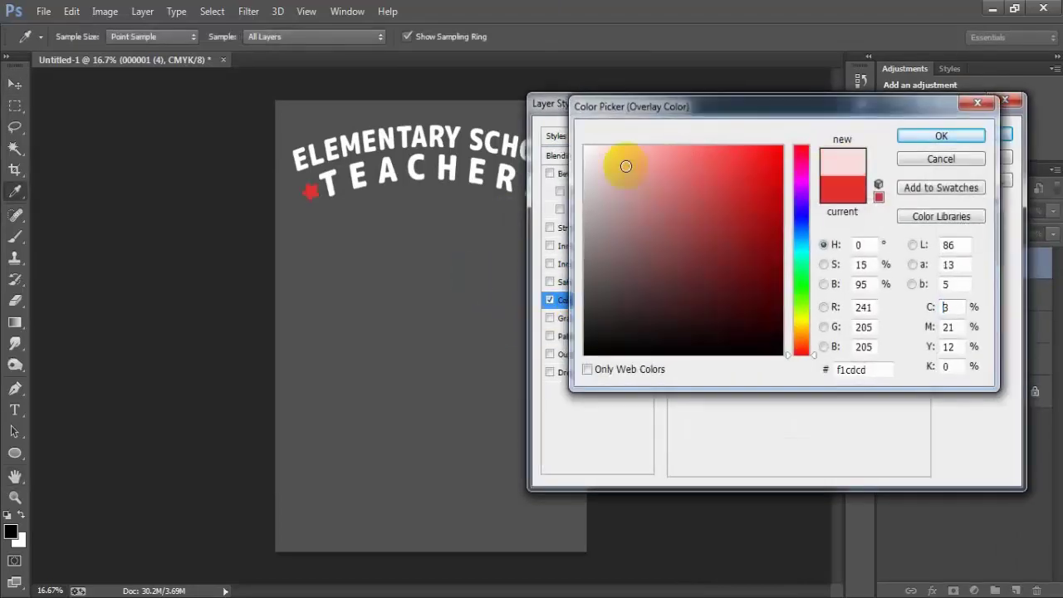
pyautogui.moveTo(625, 166); pyautogui.dragTo(585, 148)
pyautogui.click(907, 141)
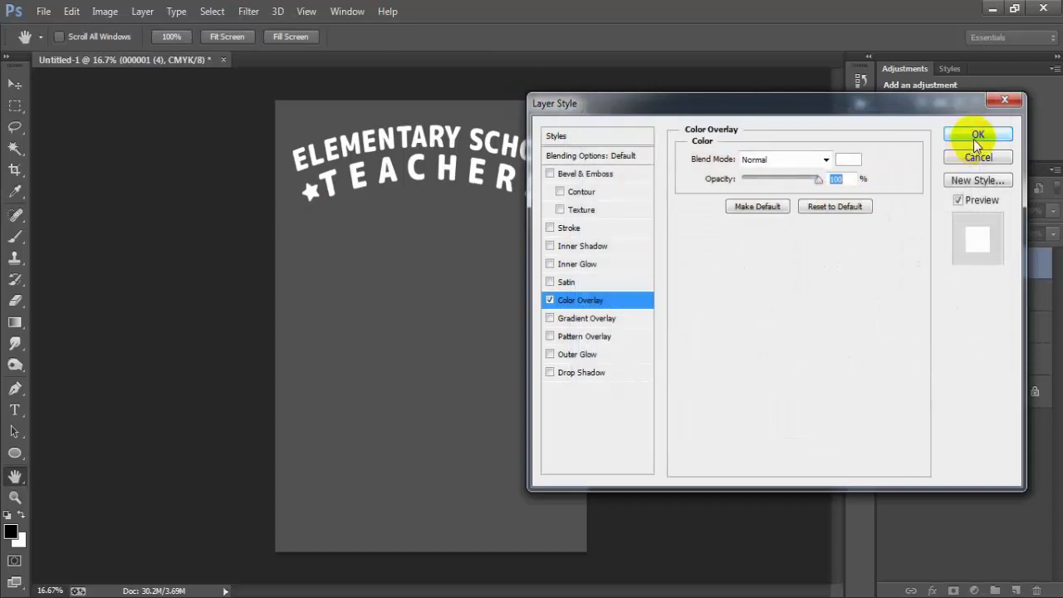
pyautogui.click(973, 139)
pyautogui.click(1047, 264)
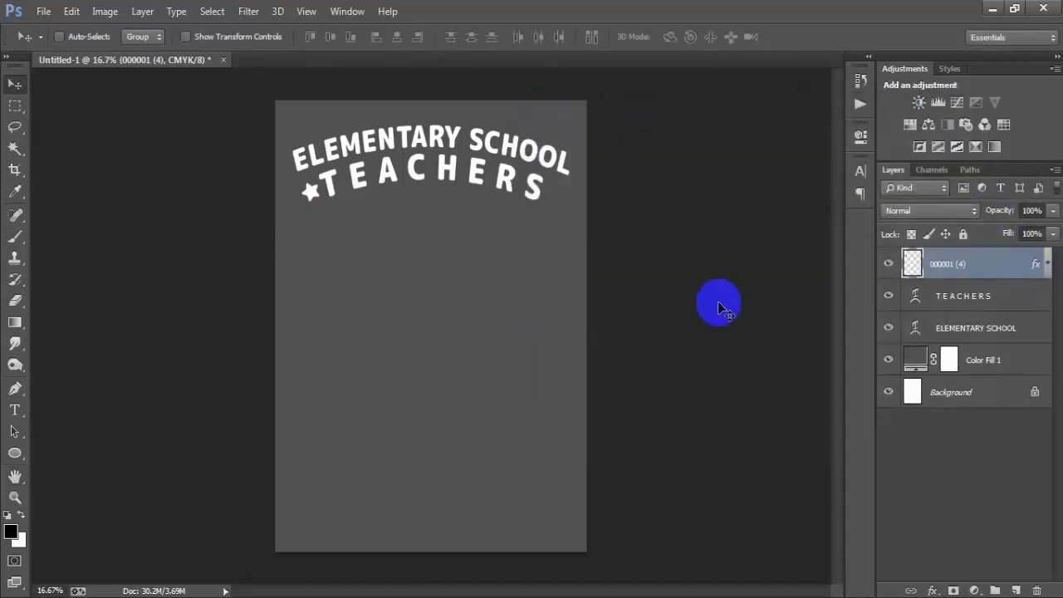
# - Copy the star to just after the S, rotated about 34°, and add an empty layer
pyautogui.hotkey('ctrl', 'j')
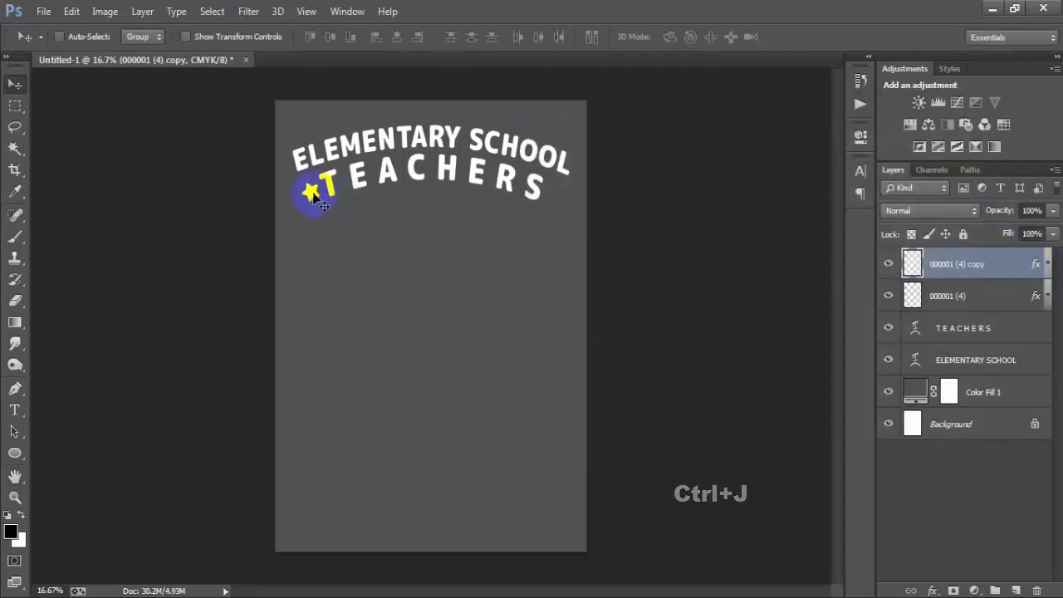
pyautogui.moveTo(314, 194); pyautogui.dragTo(559, 200)
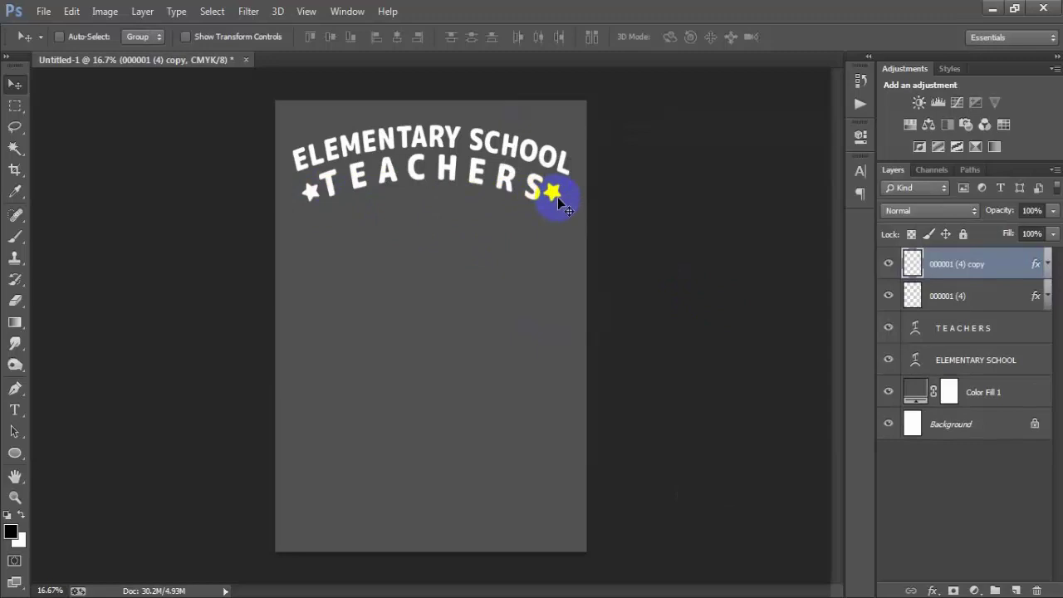
pyautogui.hotkey('ctrl', 't')
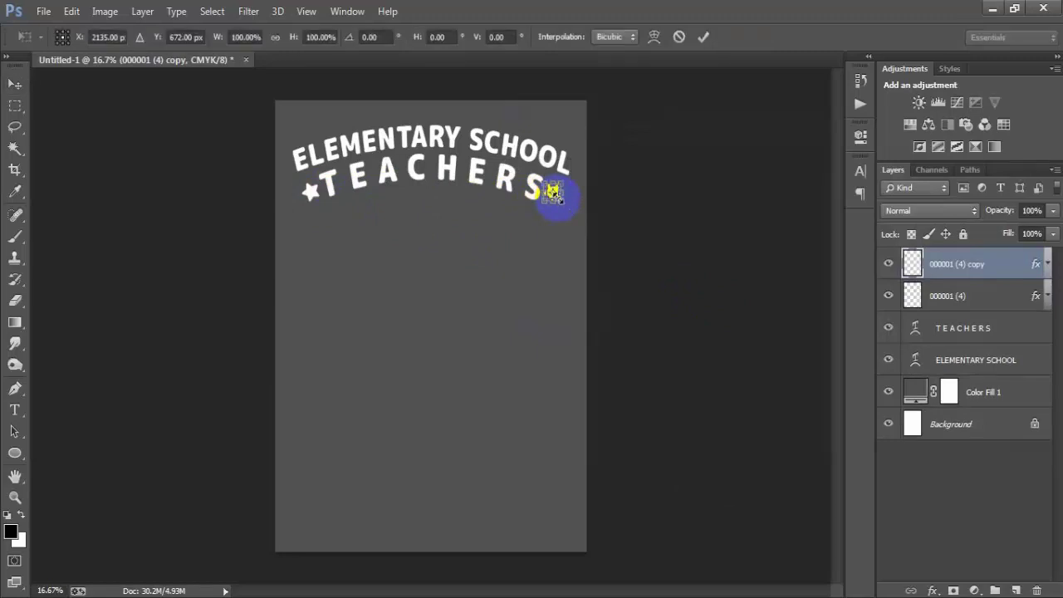
pyautogui.moveTo(571, 208)
pyautogui.mouseDown()
pyautogui.moveTo(565, 247)
pyautogui.moveTo(549, 260)
pyautogui.mouseUp()
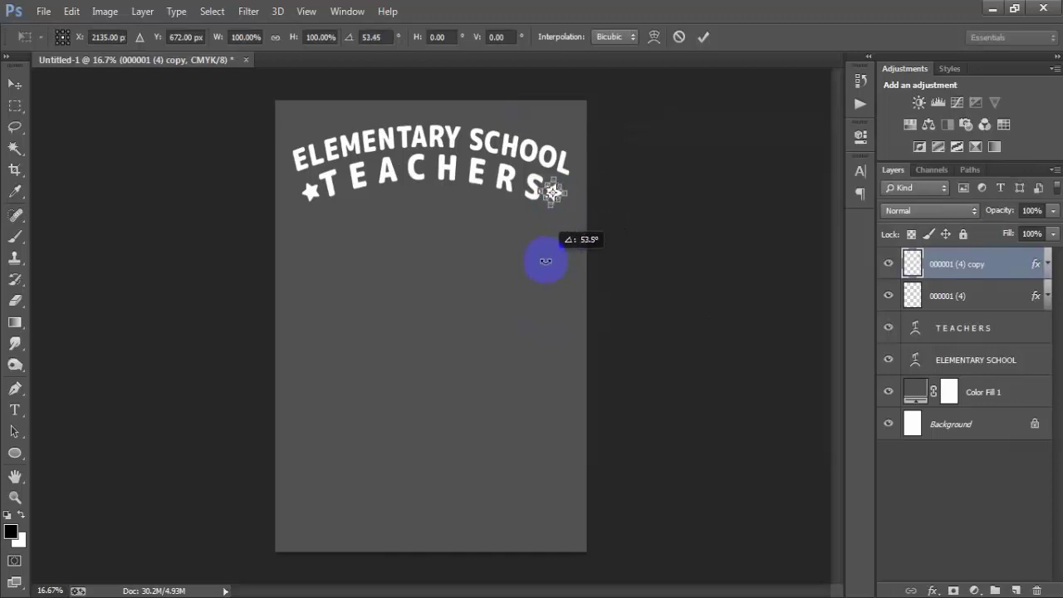
pyautogui.click(702, 37)
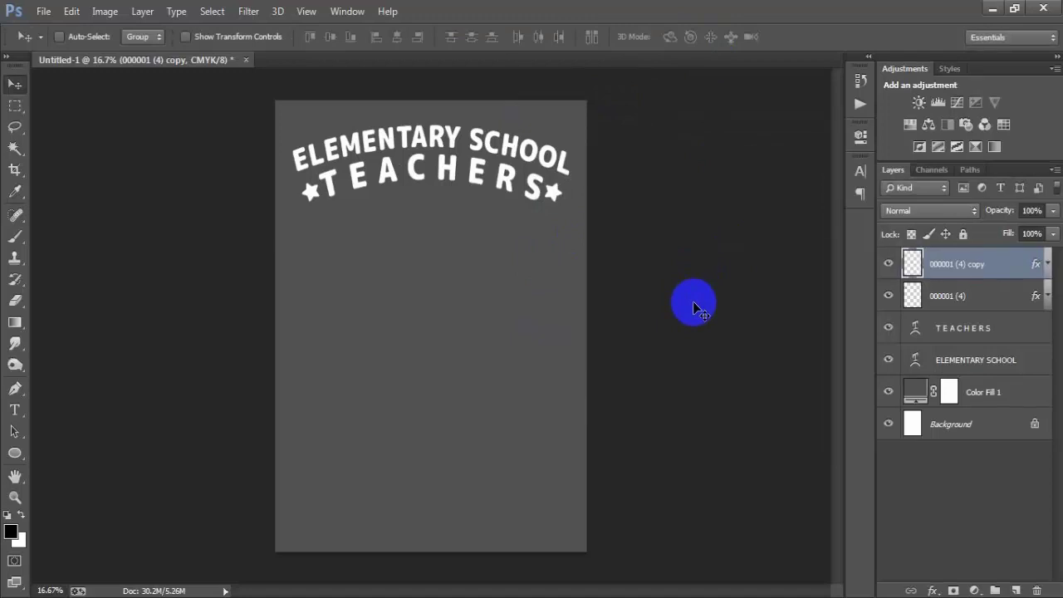
pyautogui.click(1015, 590)
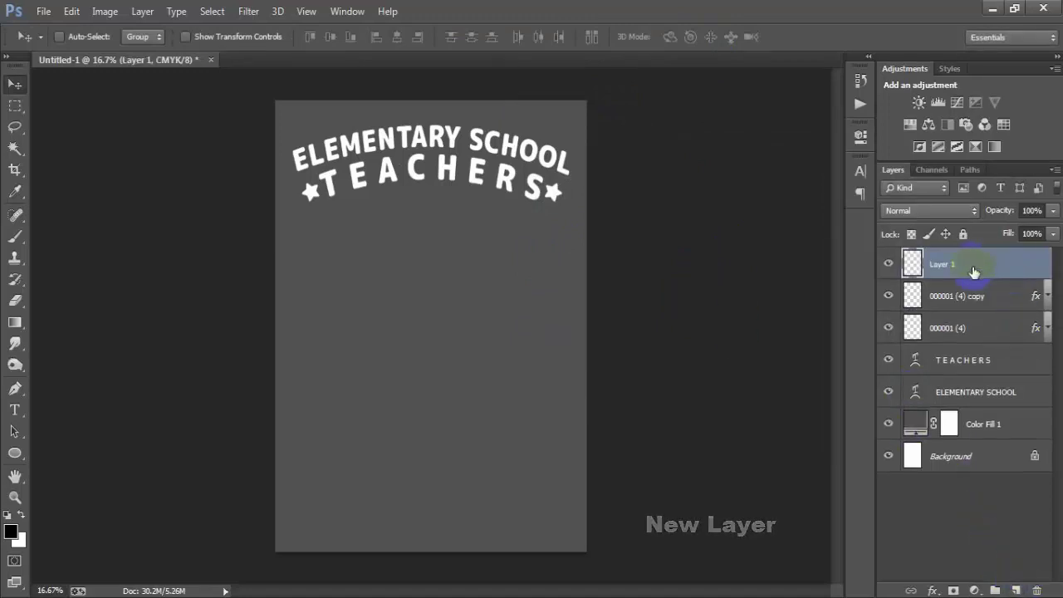
# - Draw a small Ellipse 1 circle and place it between the T and E of TEACHERS
pyautogui.click(15, 455)
pyautogui.click(108, 479)
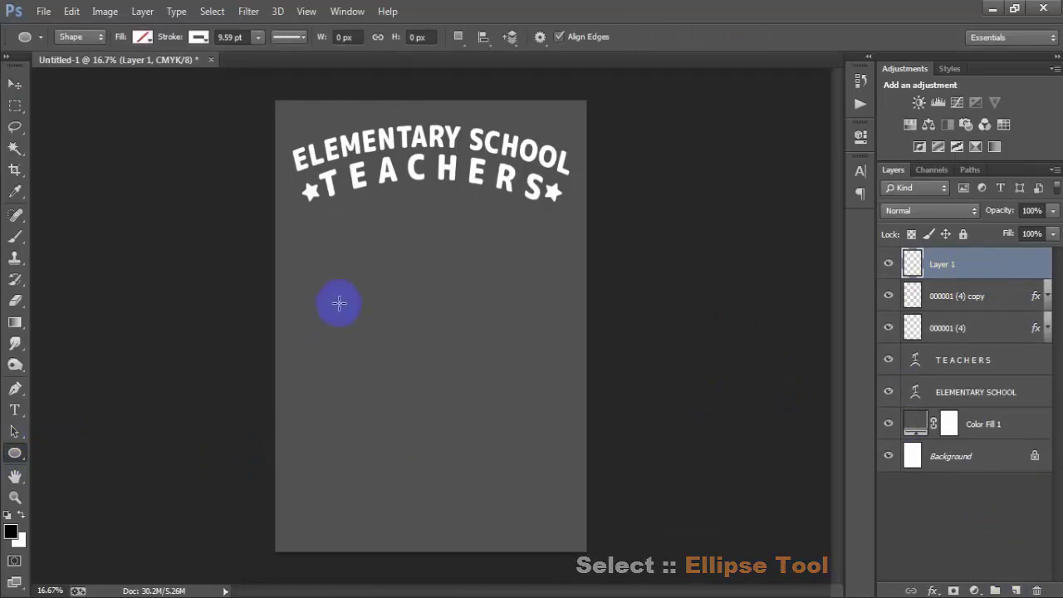
pyautogui.moveTo(339, 303)
pyautogui.mouseDown()
pyautogui.moveTo(349, 316)
pyautogui.moveTo(346, 304)
pyautogui.mouseUp()
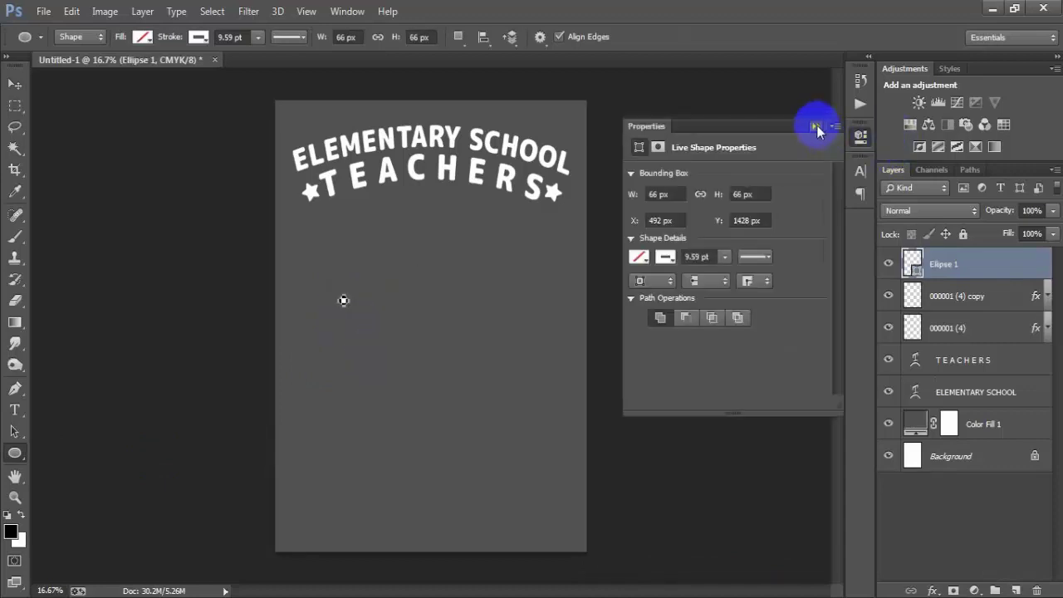
pyautogui.click(816, 126)
pyautogui.click(15, 83)
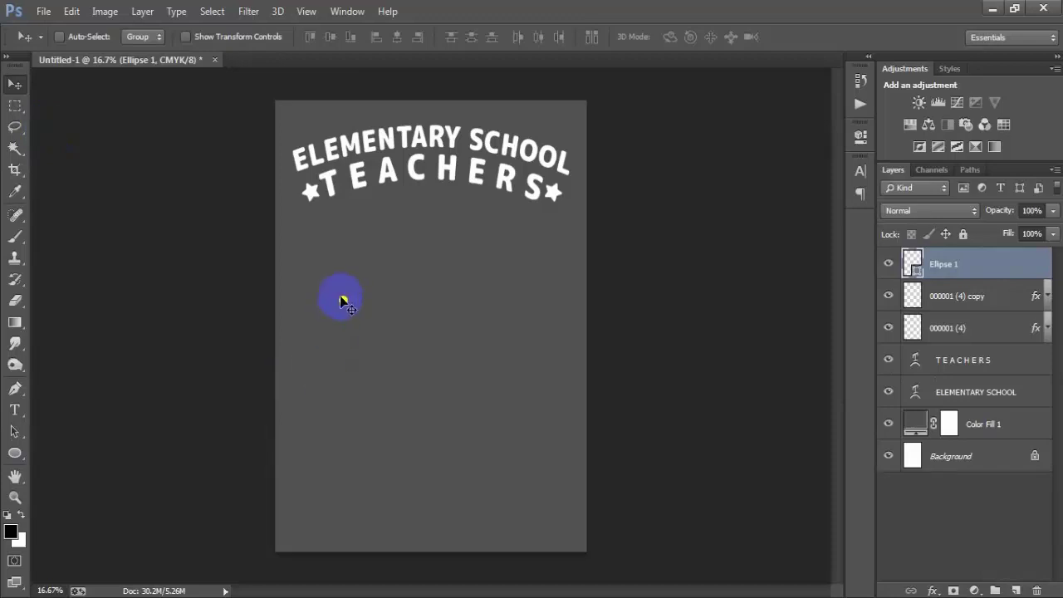
pyautogui.moveTo(342, 300); pyautogui.dragTo(371, 223)
# - Make six copies of the dot, one per letter gap, and distribute all seven evenly
pyautogui.hotkey('ctrl', 'j')
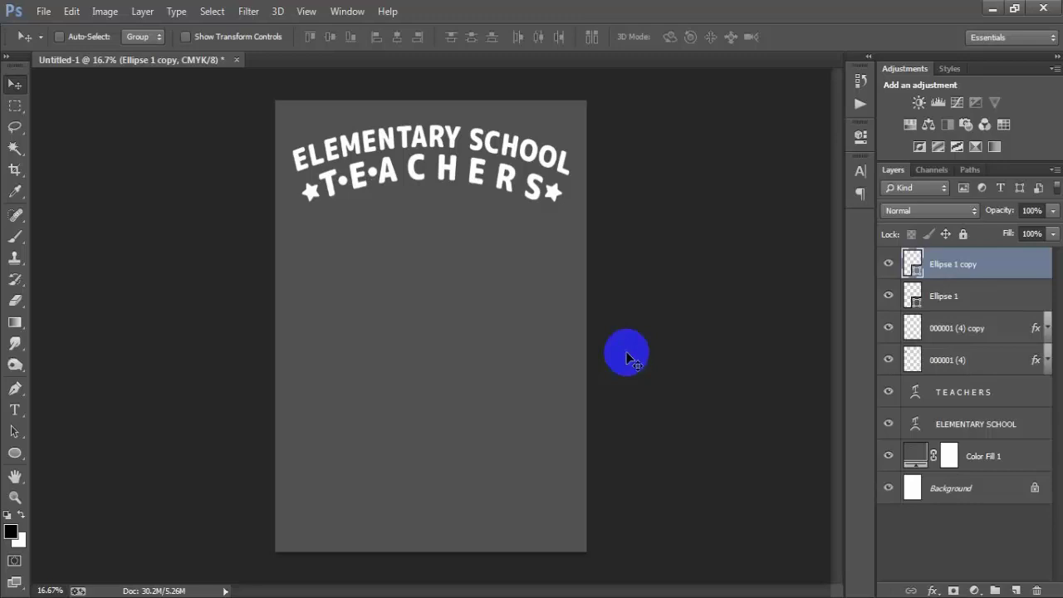
pyautogui.hotkey('ctrl', 'j')
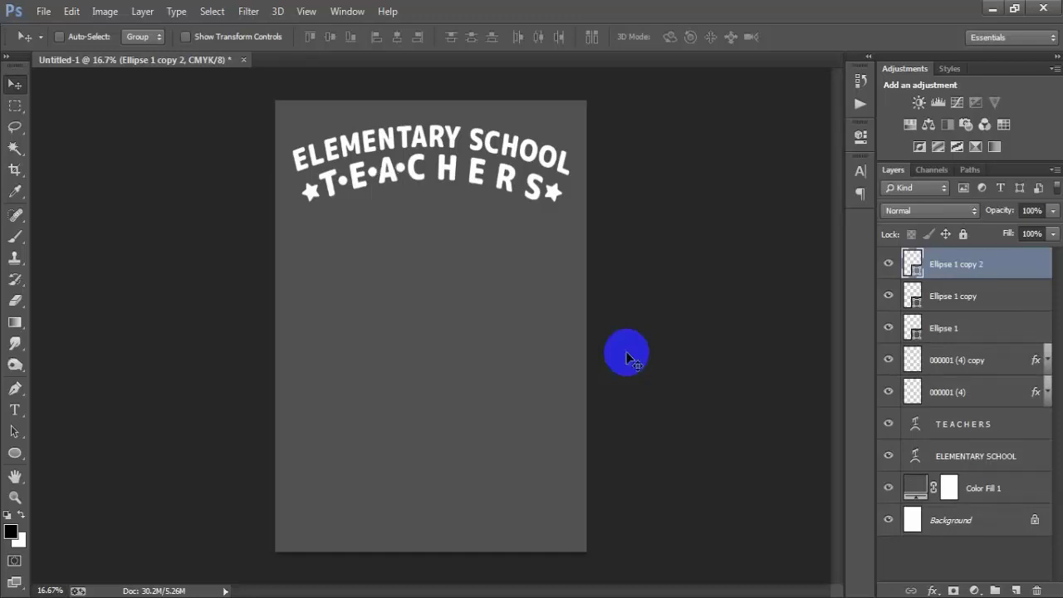
pyautogui.hotkey('ctrl', 'j')
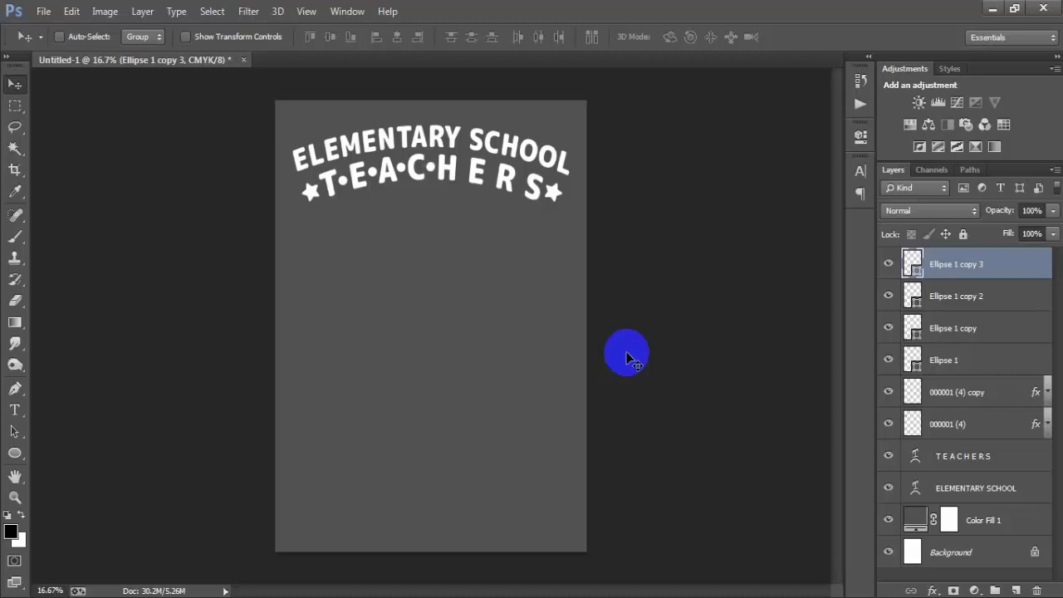
pyautogui.hotkey('ctrl', 'j')
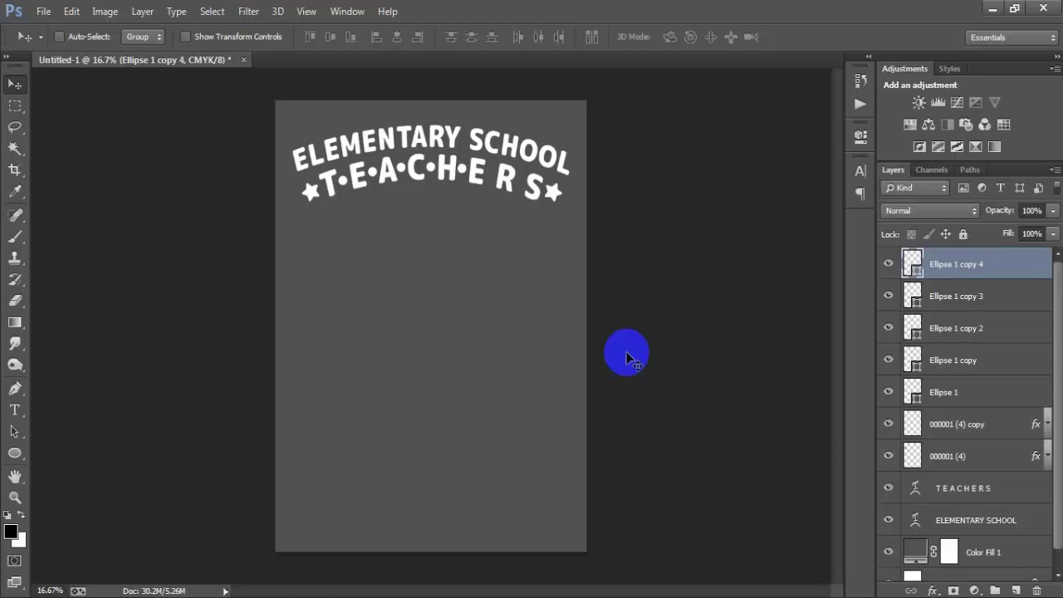
pyautogui.hotkey('ctrl', 'j')
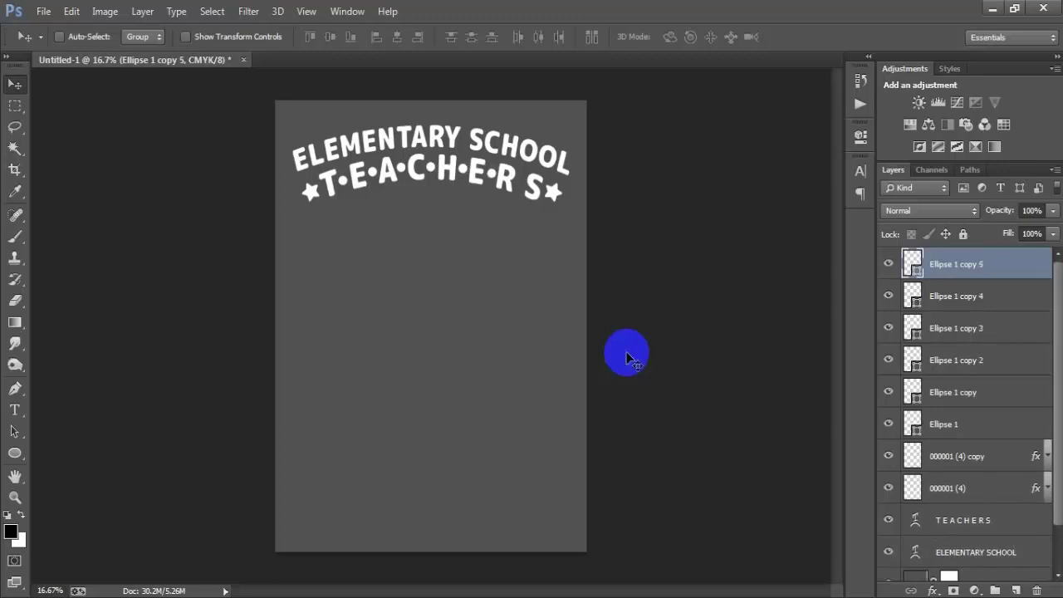
pyautogui.hotkey('ctrl', 'j')
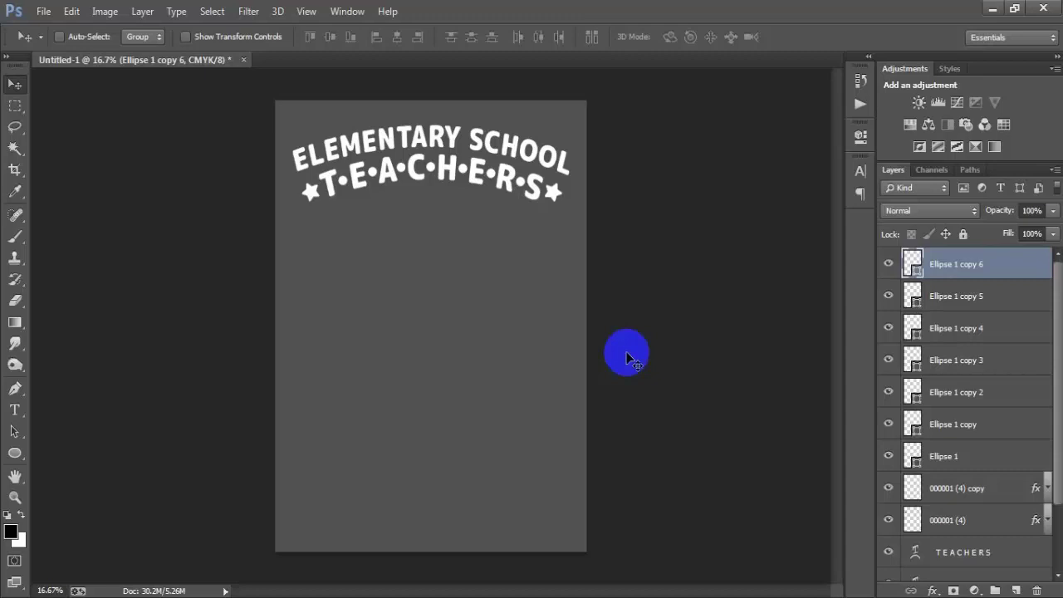
pyautogui.keyDown('shift'); pyautogui.click(1016, 459); pyautogui.keyUp('shift')
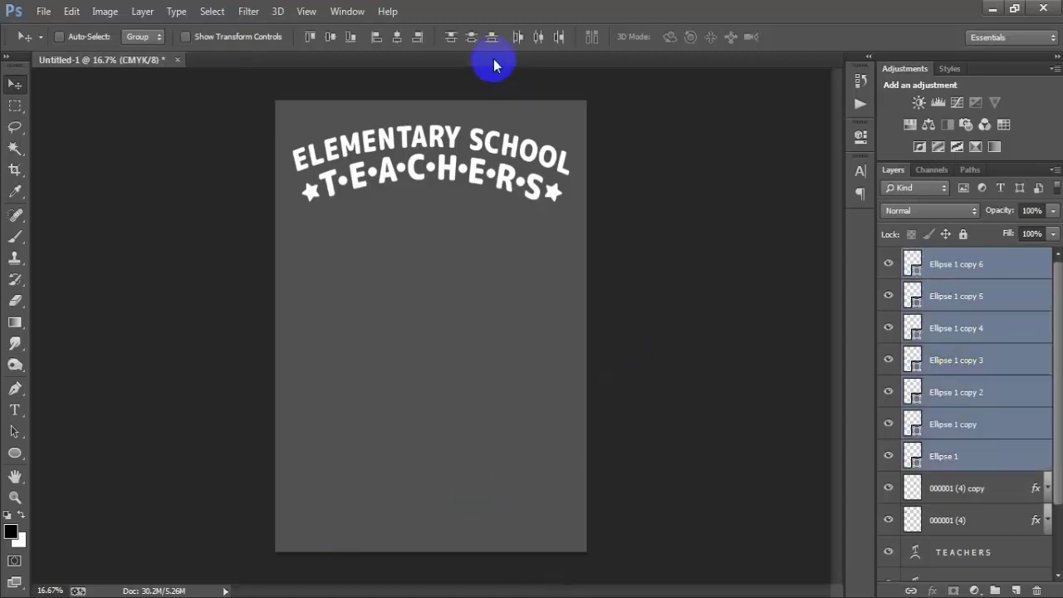
pyautogui.click(542, 39)
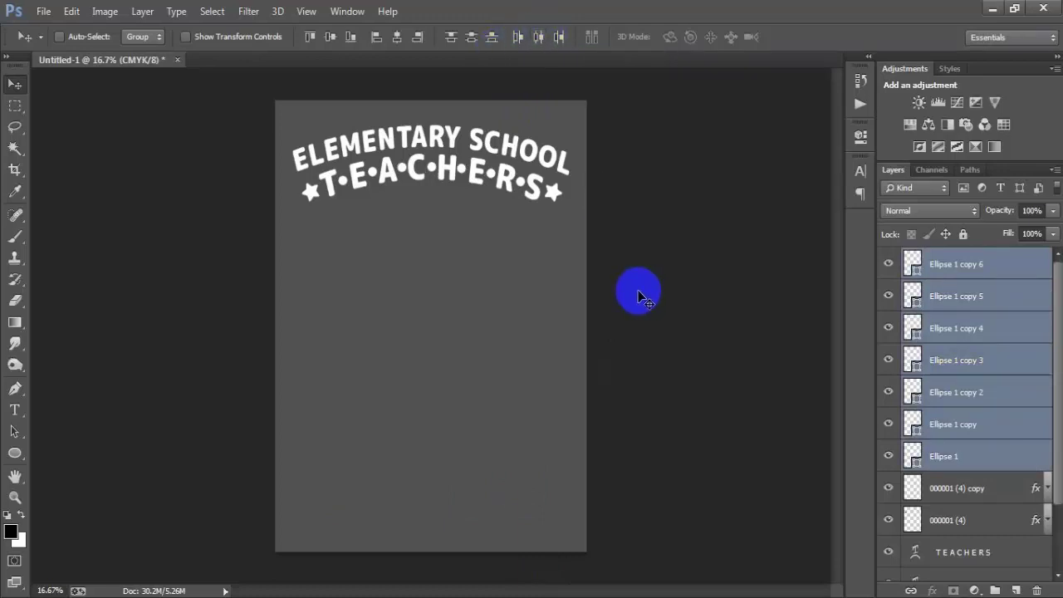
pyautogui.click(986, 456)
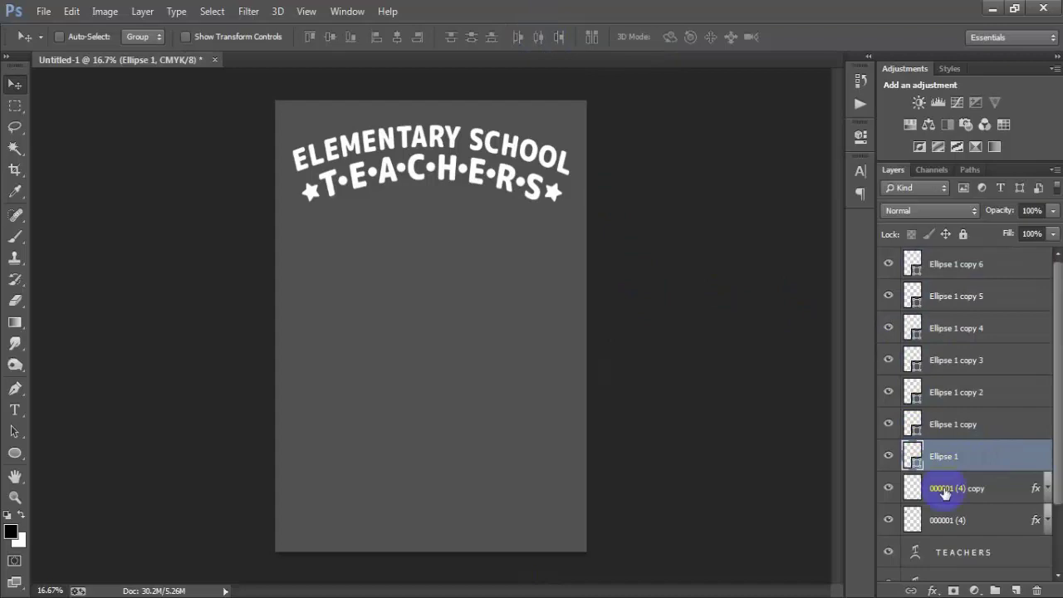
# - Give the first TEACHERS dot an orange FF8C08 colour overlay
pyautogui.click(887, 456)
pyautogui.click(887, 456)
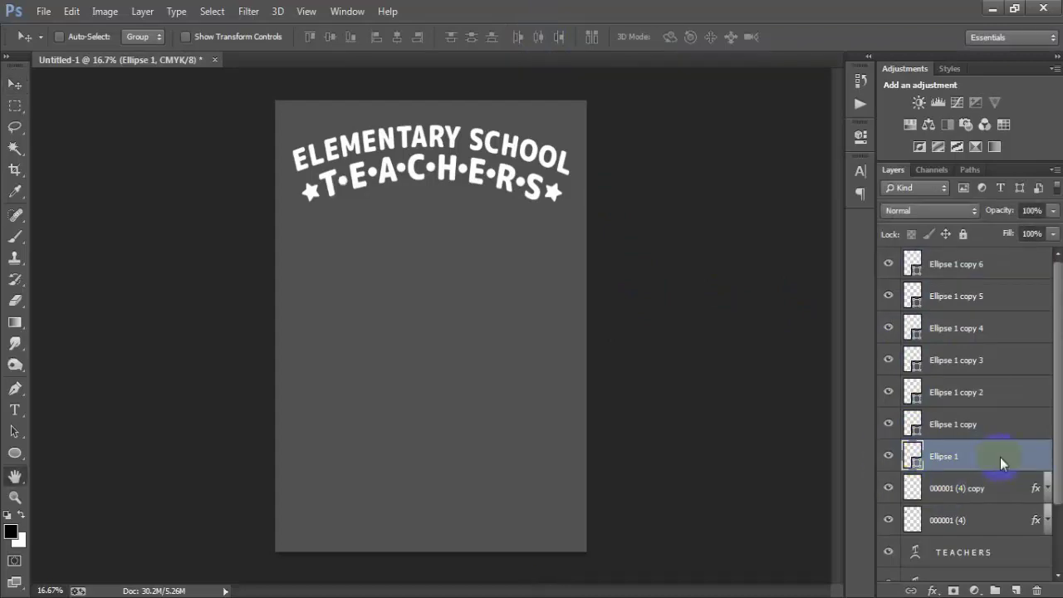
pyautogui.doubleClick(1000, 456)
pyautogui.click(577, 300)
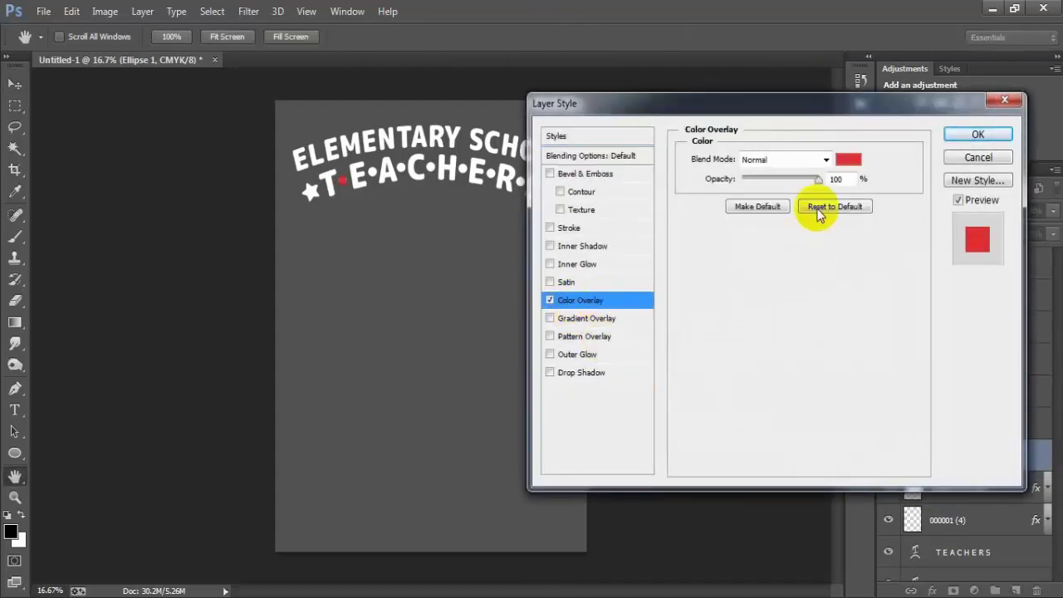
pyautogui.click(848, 159)
pyautogui.moveTo(878, 371); pyautogui.dragTo(818, 371)
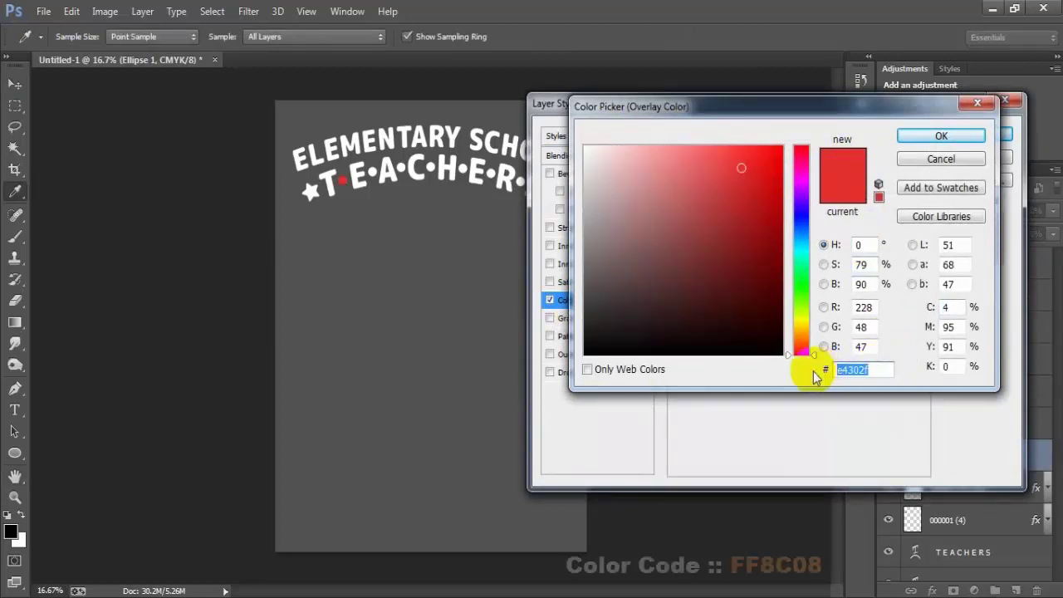
pyautogui.write('FF')
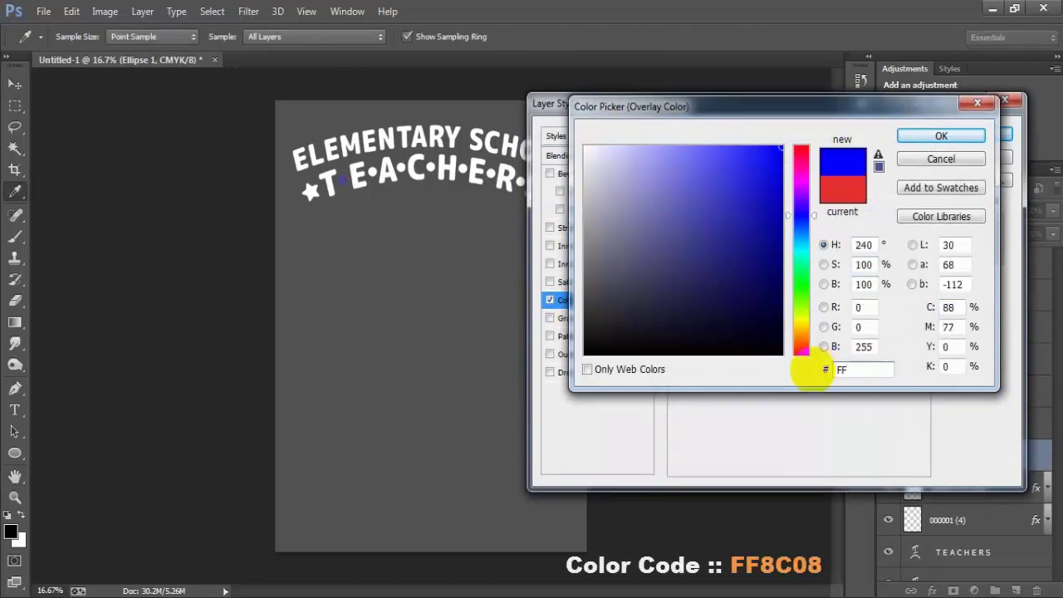
pyautogui.write('8C0')
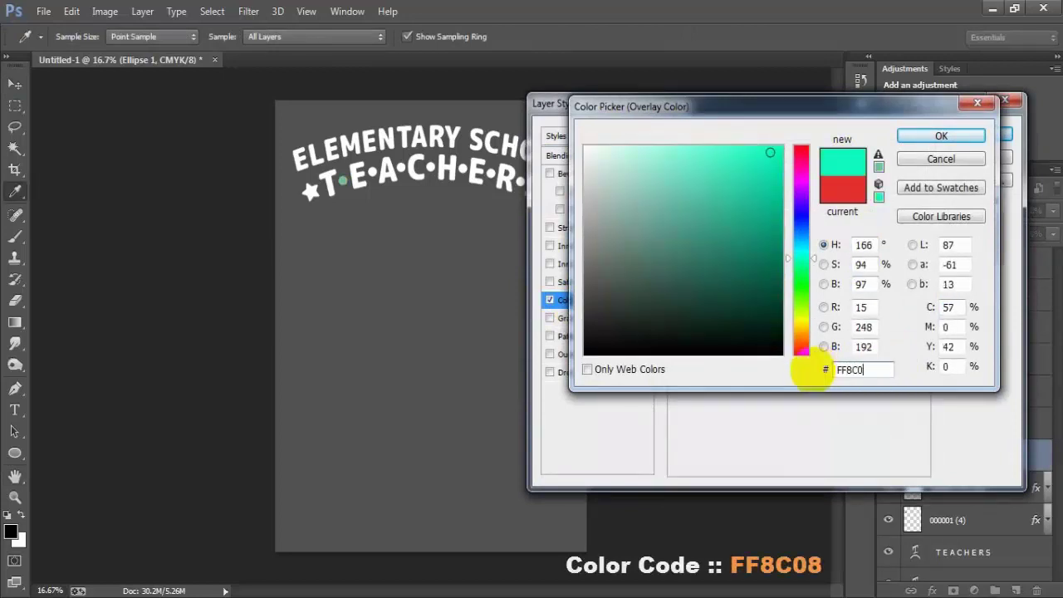
pyautogui.write('8')
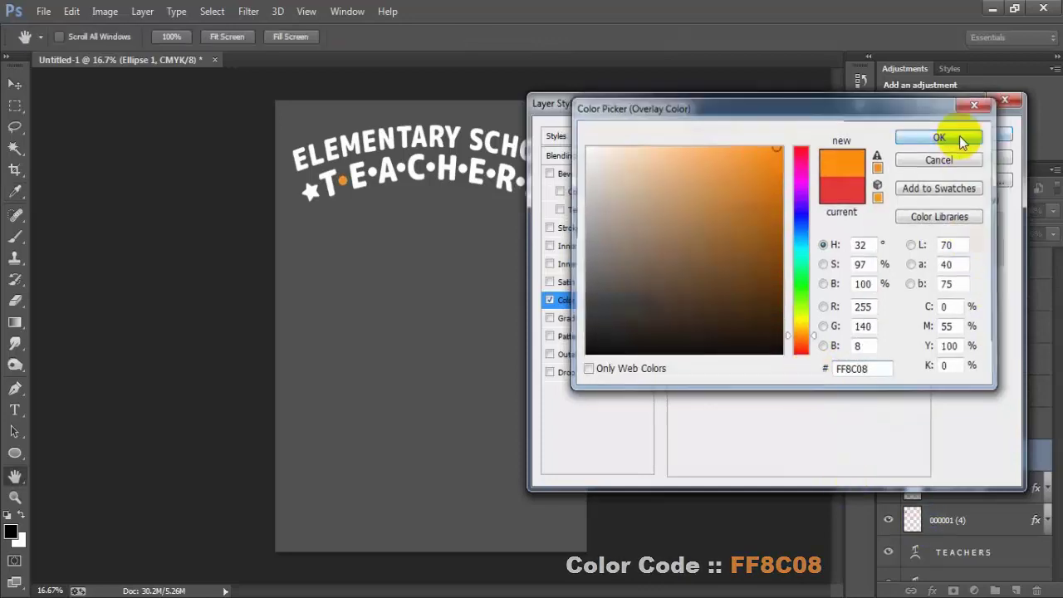
pyautogui.click(958, 135)
pyautogui.click(988, 136)
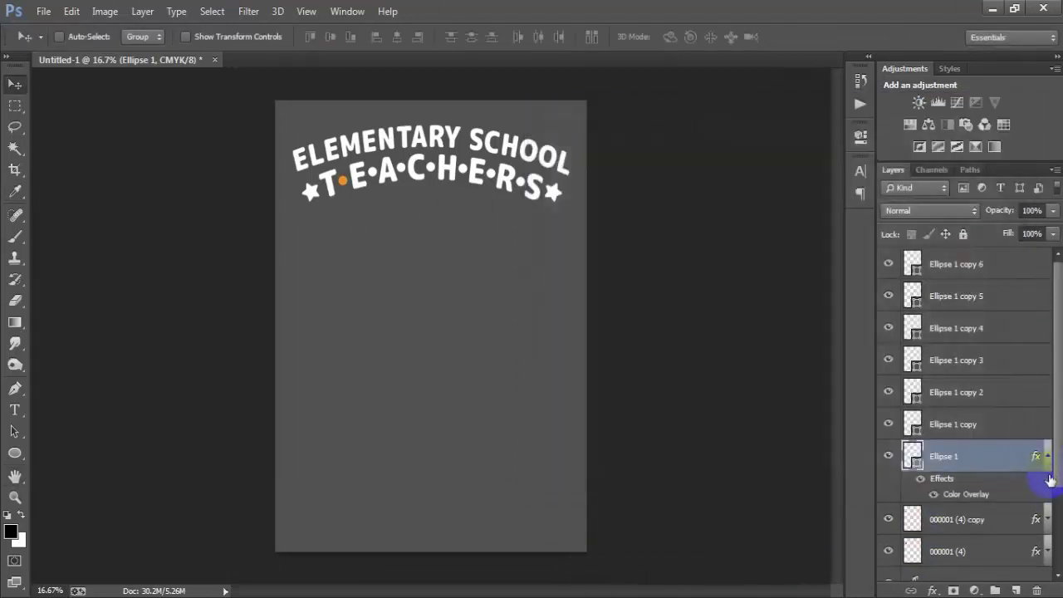
# - Give the second TEACHERS dot a pink F667A7 colour overlay
pyautogui.doubleClick(1026, 425)
pyautogui.click(599, 305)
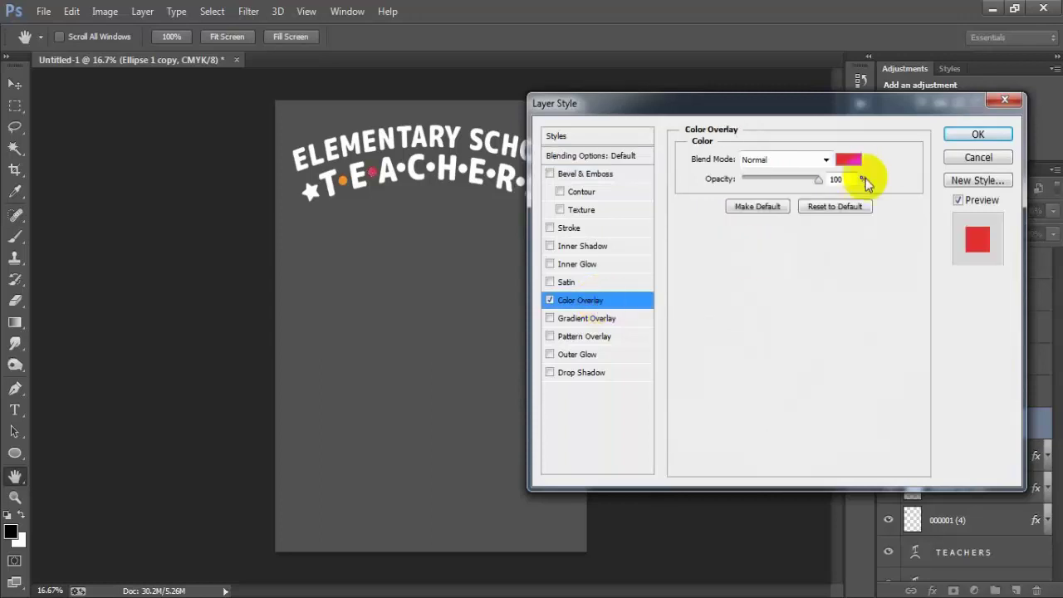
pyautogui.click(863, 176)
pyautogui.moveTo(870, 367); pyautogui.dragTo(823, 369)
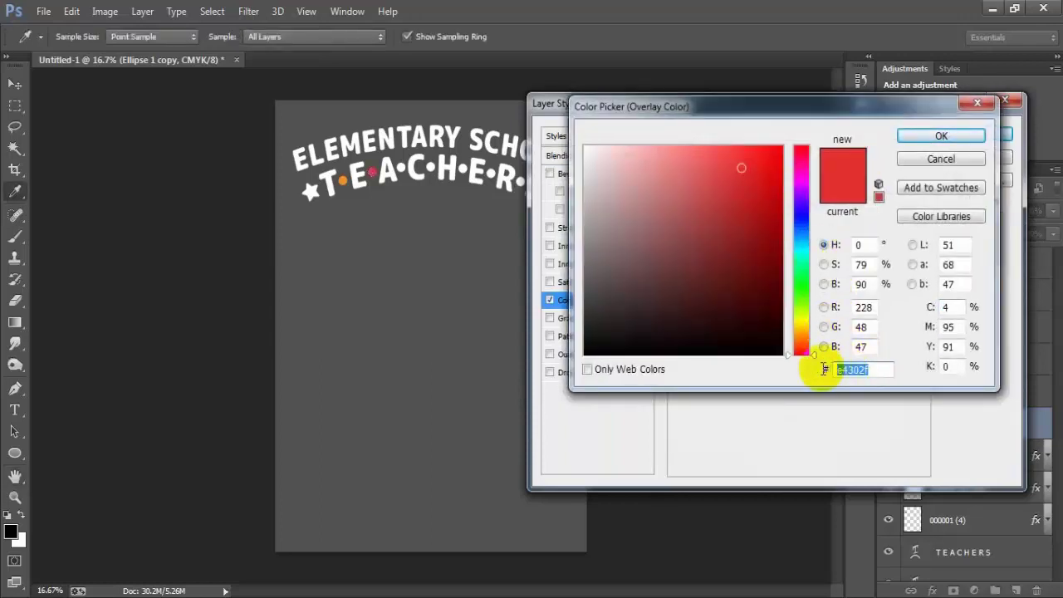
pyautogui.write('F')
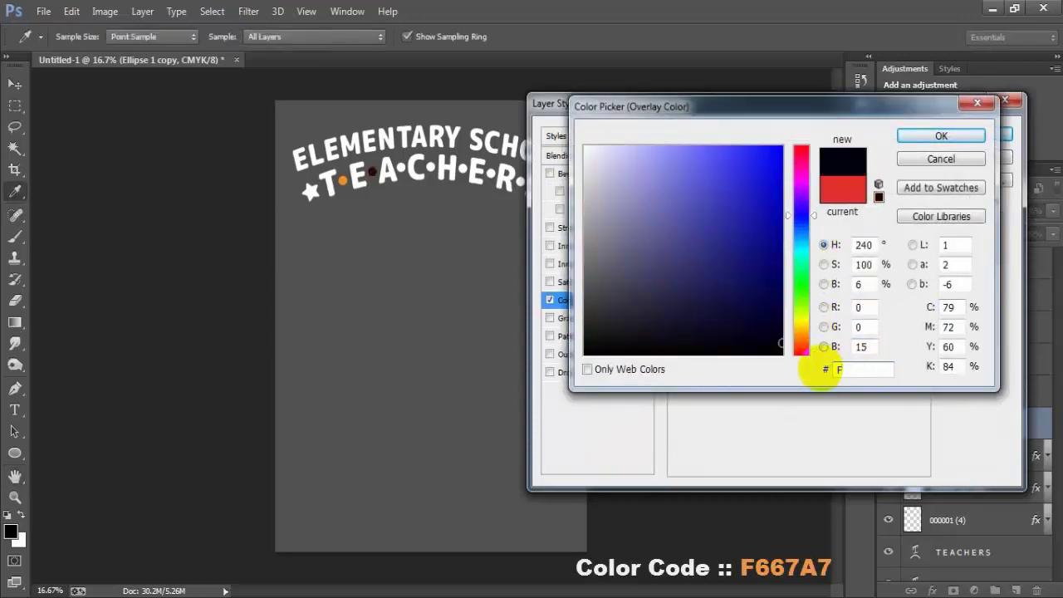
pyautogui.write('667A7')
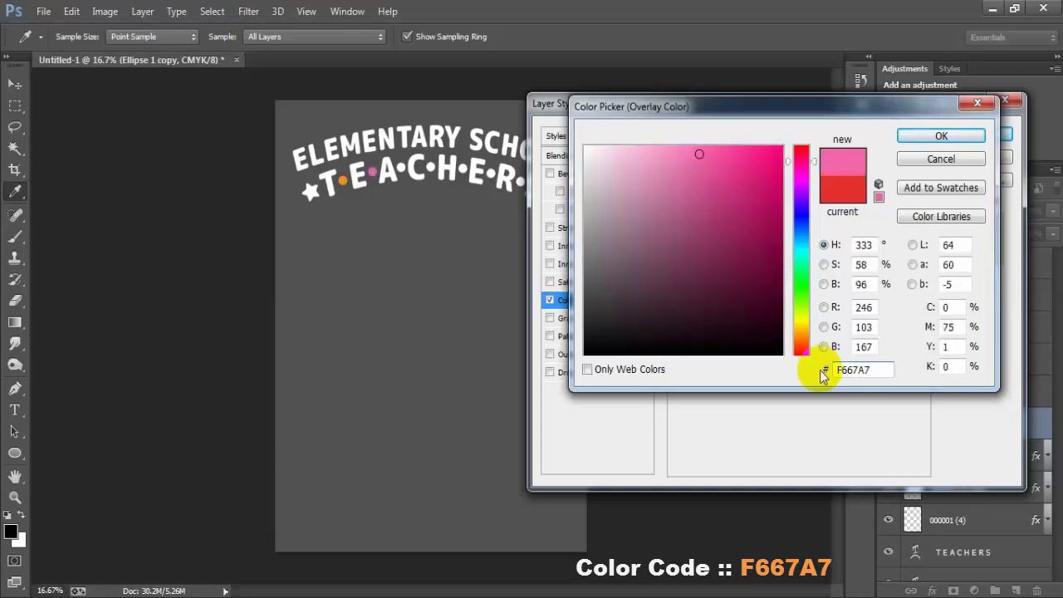
pyautogui.click(942, 135)
pyautogui.click(976, 138)
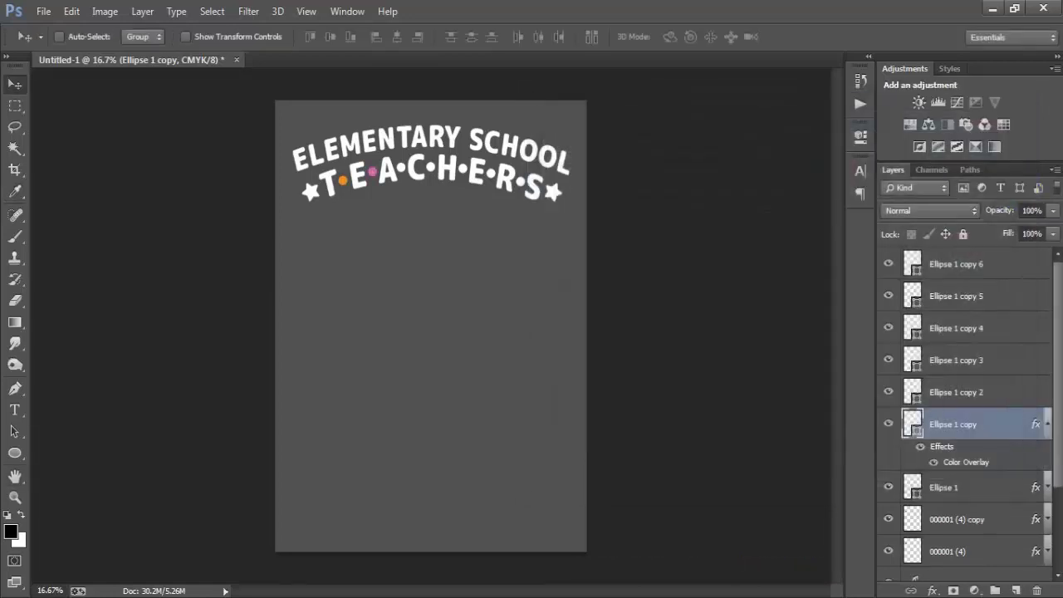
# - Give the third dot, Ellipse 1 copy 2, a light-blue 39B1E3 colour overlay
pyautogui.click(1046, 425)
pyautogui.doubleClick(1021, 391)
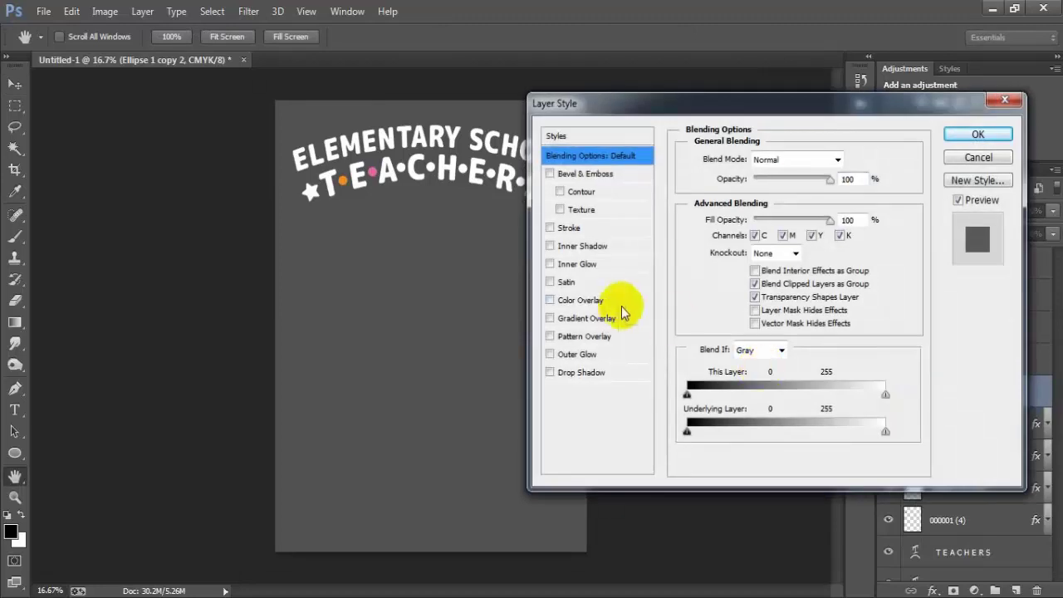
pyautogui.click(610, 298)
pyautogui.click(835, 159)
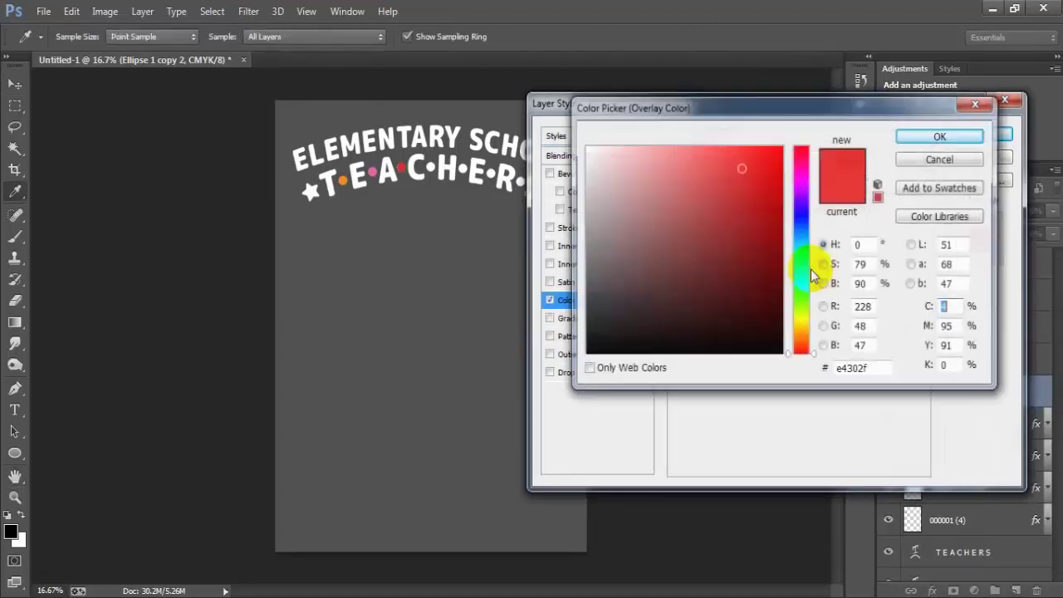
pyautogui.moveTo(864, 374); pyautogui.dragTo(825, 372)
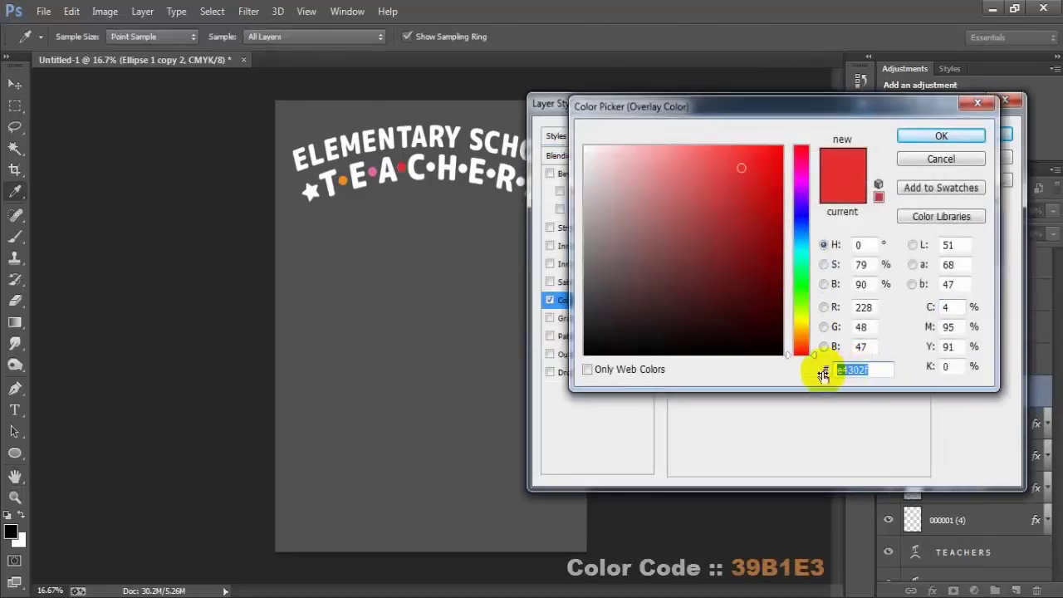
pyautogui.write('39')
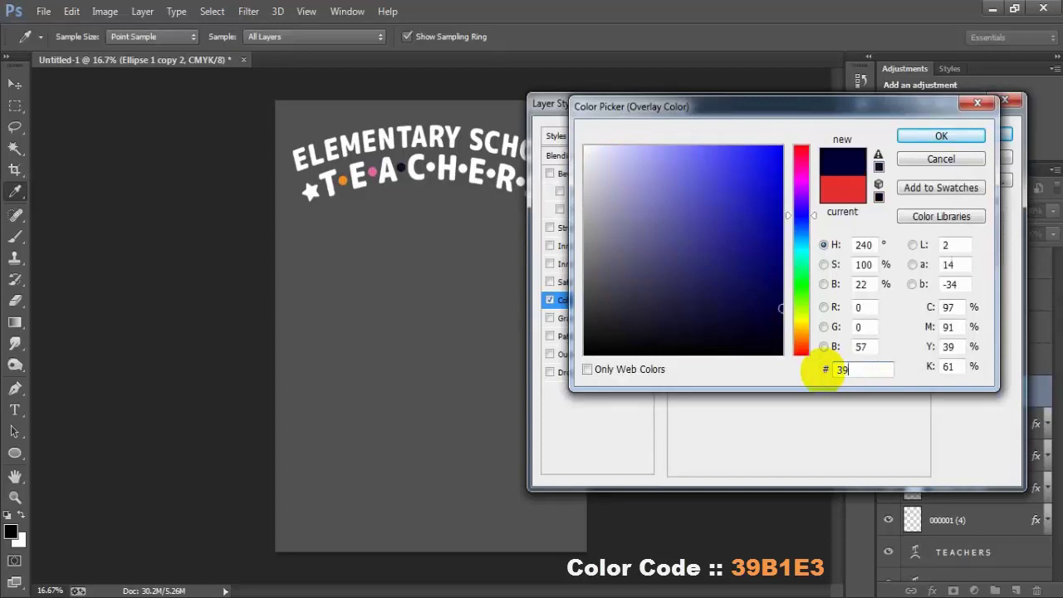
pyautogui.write('B1')
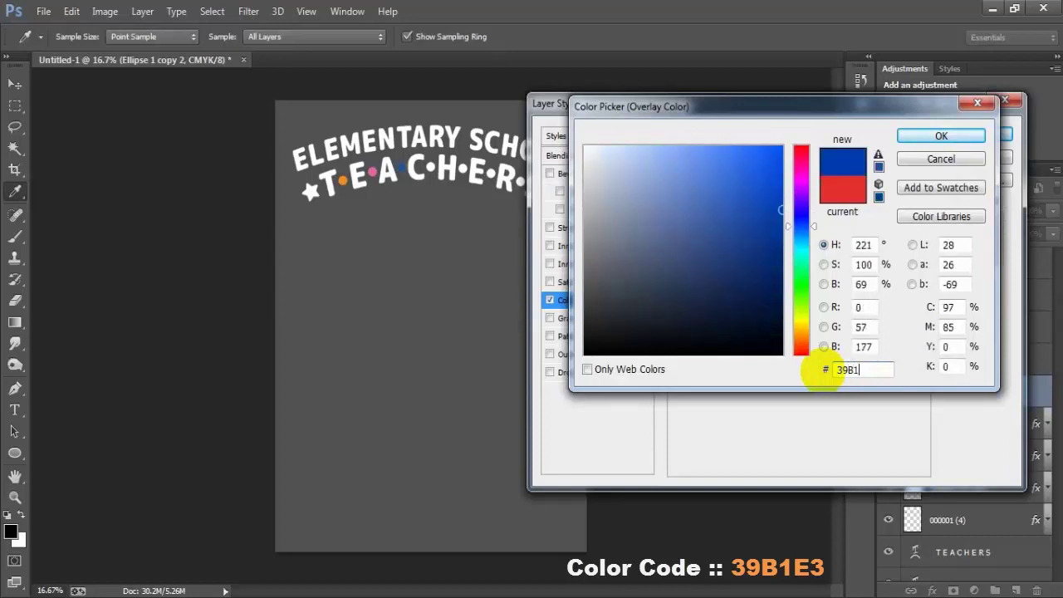
pyautogui.write('E3')
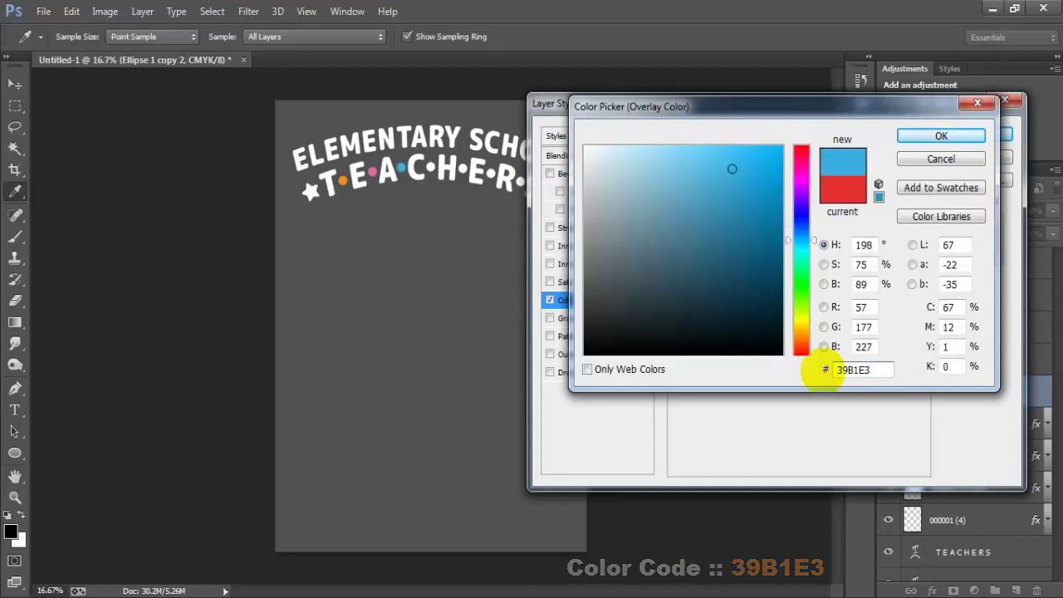
pyautogui.press('Return')
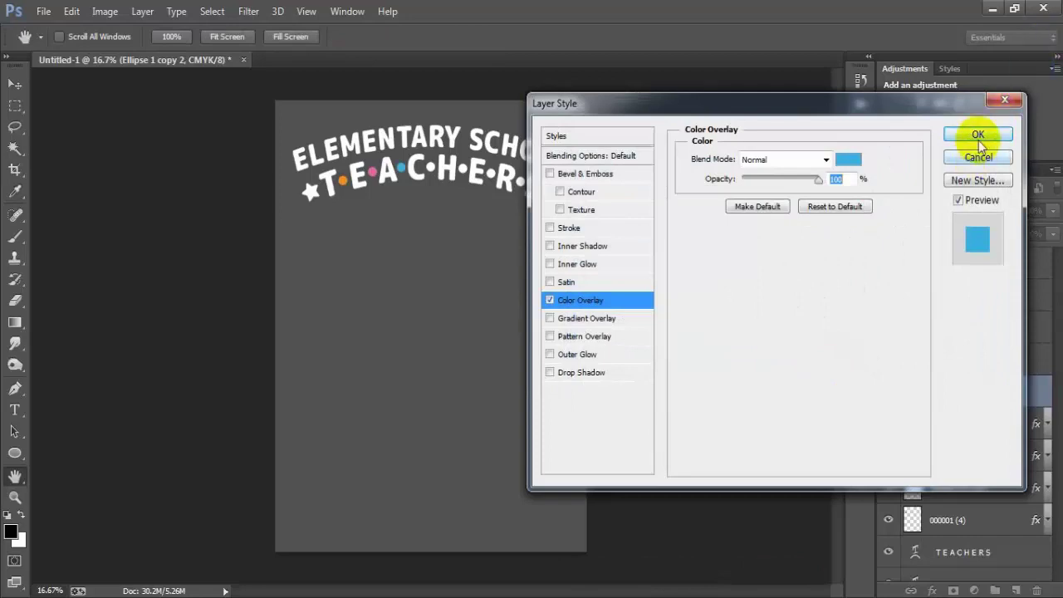
pyautogui.click(977, 134)
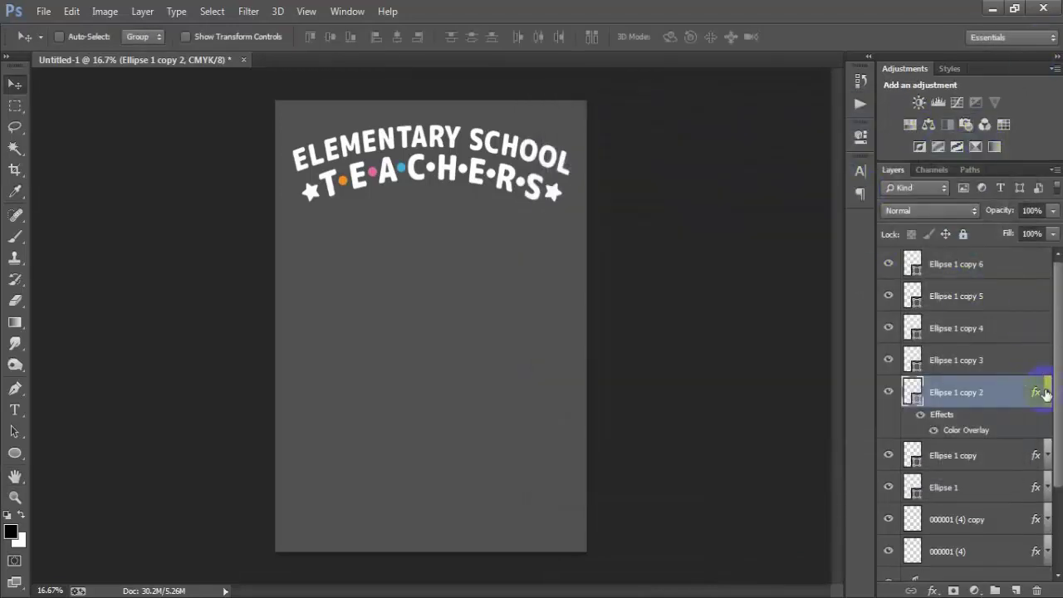
# - Give Ellipse 1 copy 3 a green 39B34A colour overlay
pyautogui.click(1048, 392)
pyautogui.doubleClick(1034, 361)
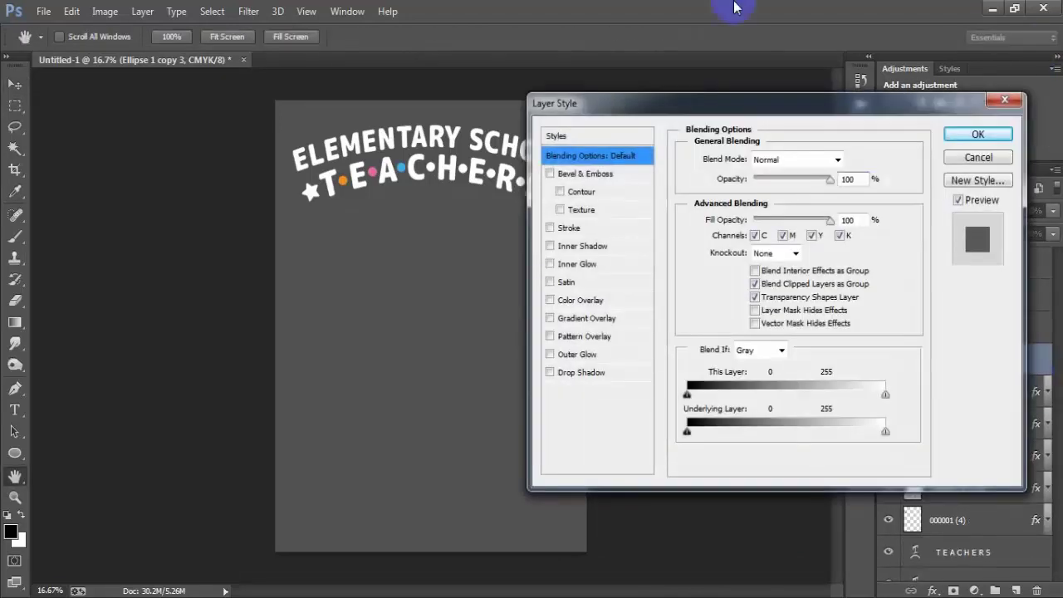
pyautogui.click(581, 299)
pyautogui.click(847, 163)
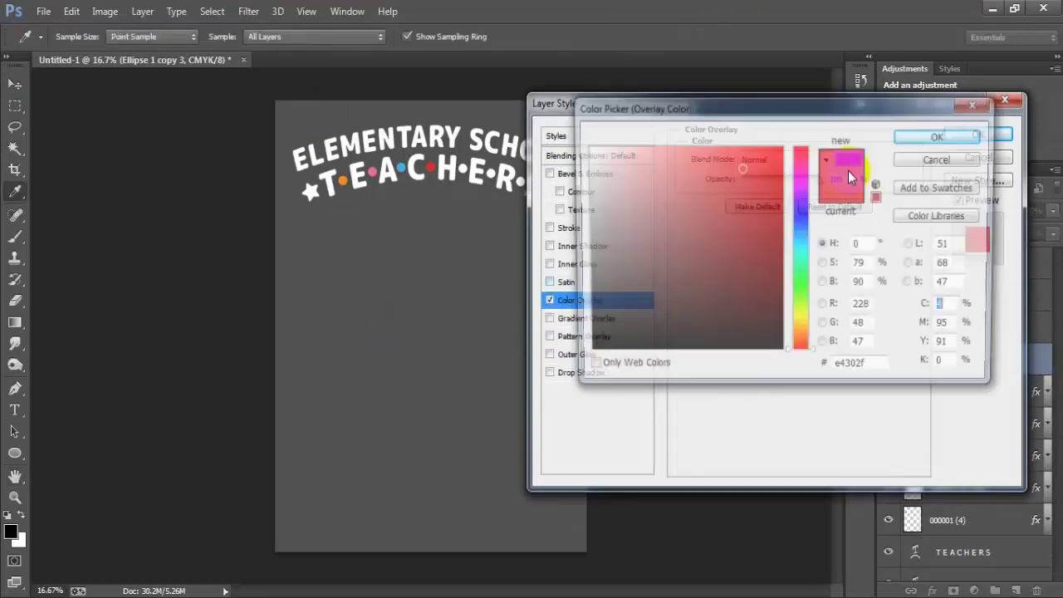
pyautogui.moveTo(873, 369); pyautogui.dragTo(794, 369)
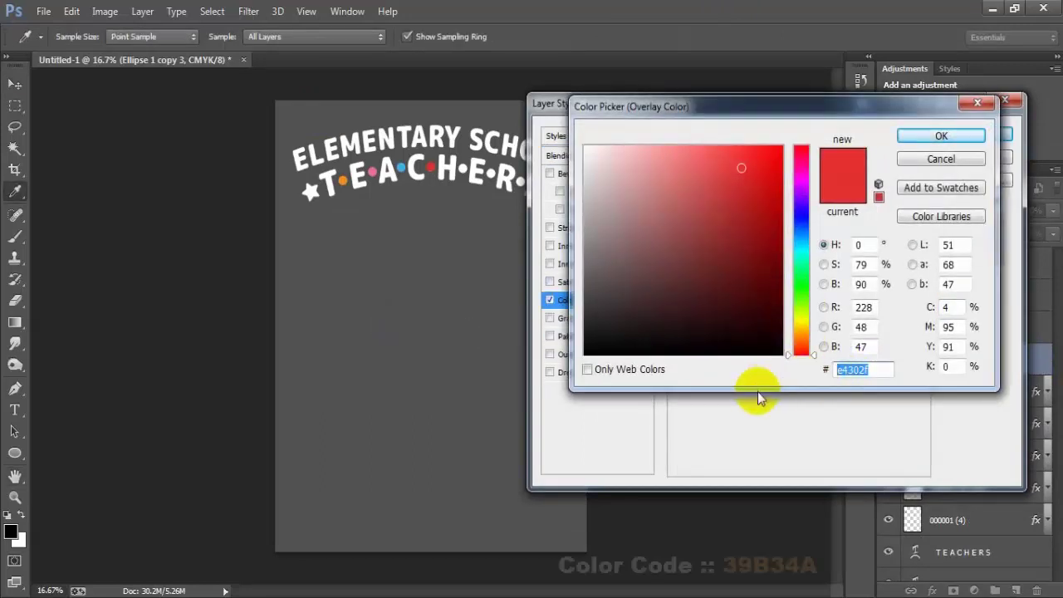
pyautogui.write('39B')
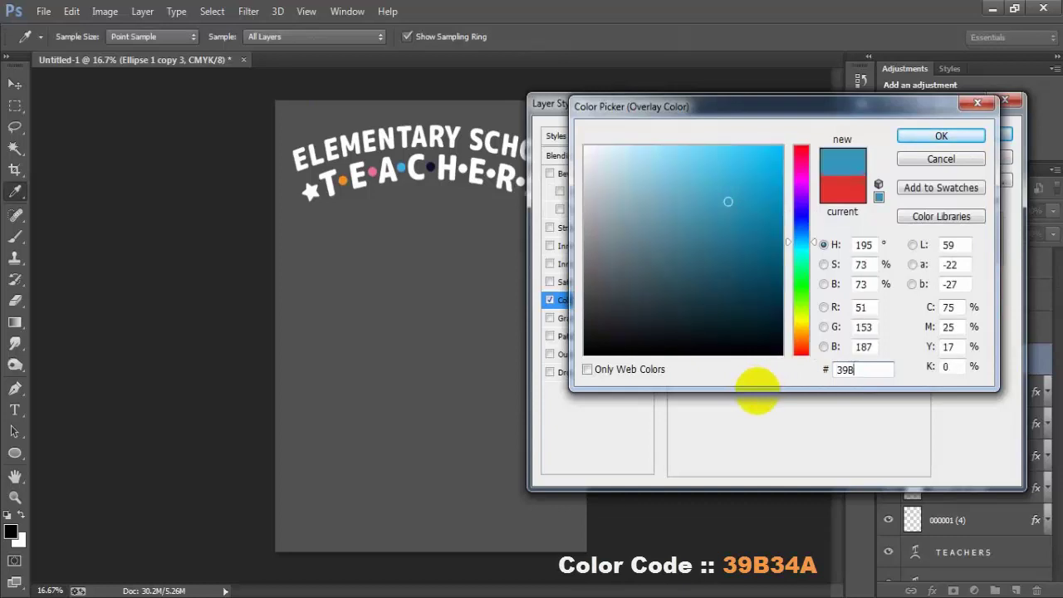
pyautogui.write('3')
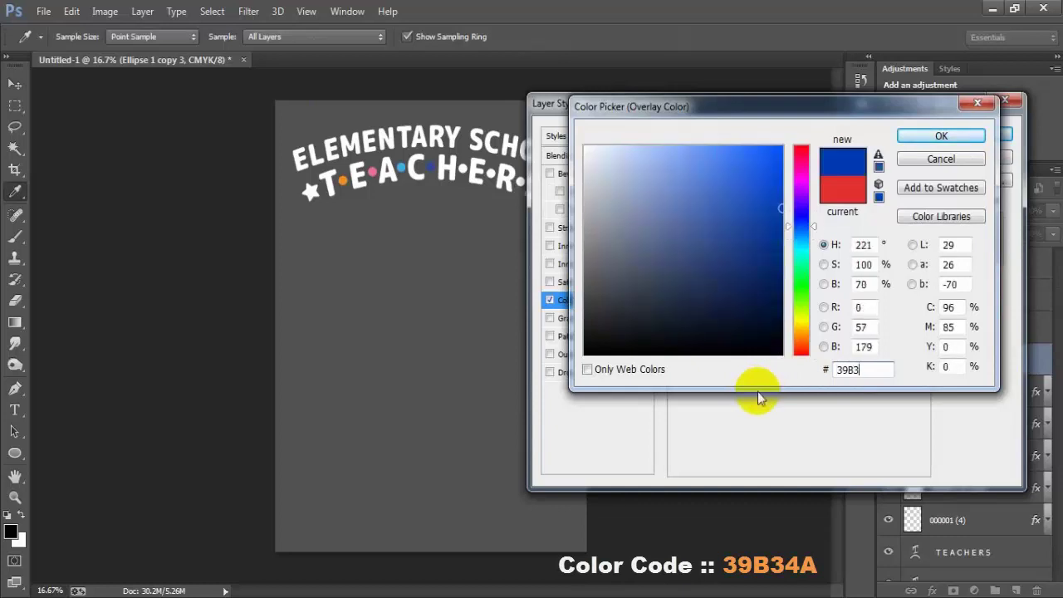
pyautogui.write('4A')
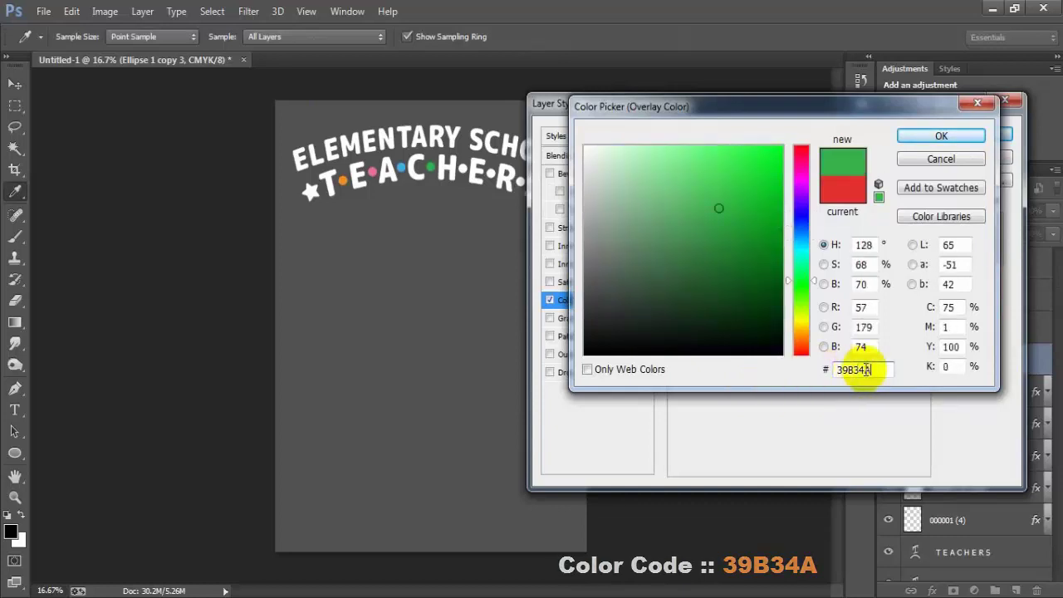
pyautogui.doubleClick(865, 369)
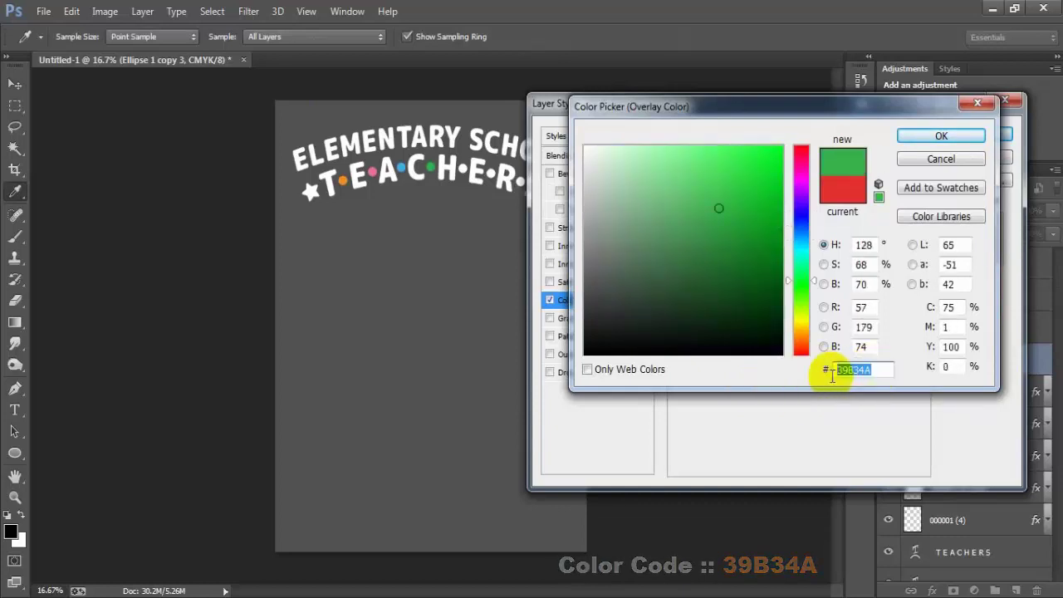
pyautogui.click(943, 136)
pyautogui.click(967, 138)
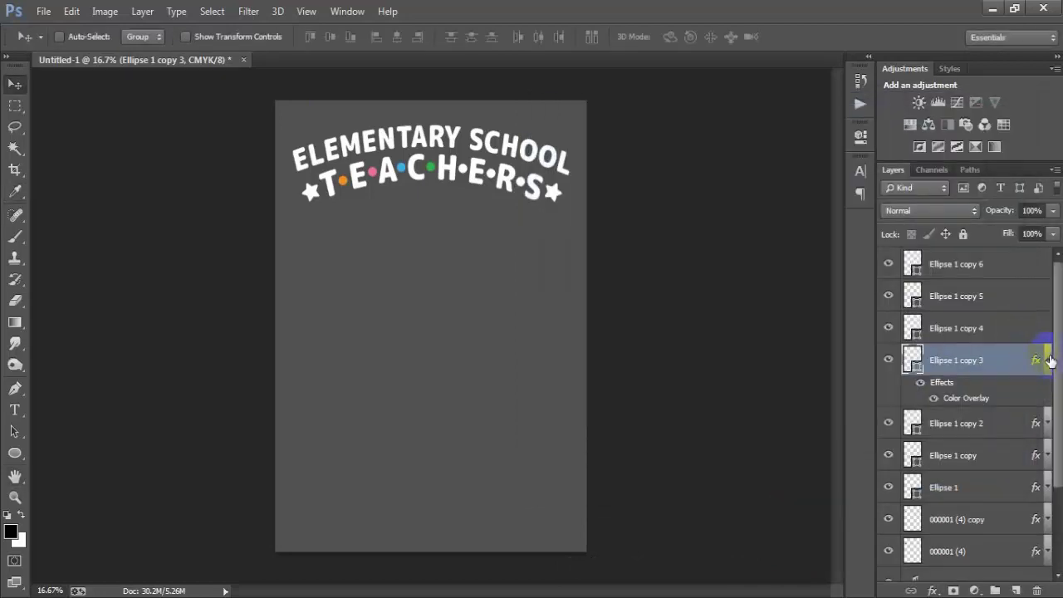
# - Give Ellipse 1 copy 4 a pale yellow FFE69C colour overlay
pyautogui.click(1047, 360)
pyautogui.doubleClick(1029, 332)
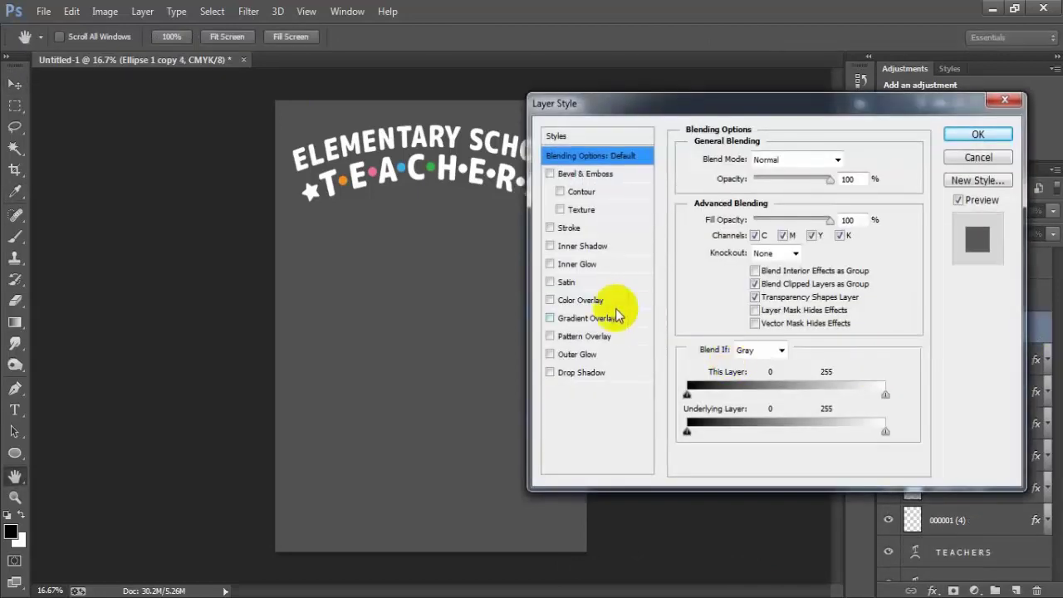
pyautogui.click(585, 300)
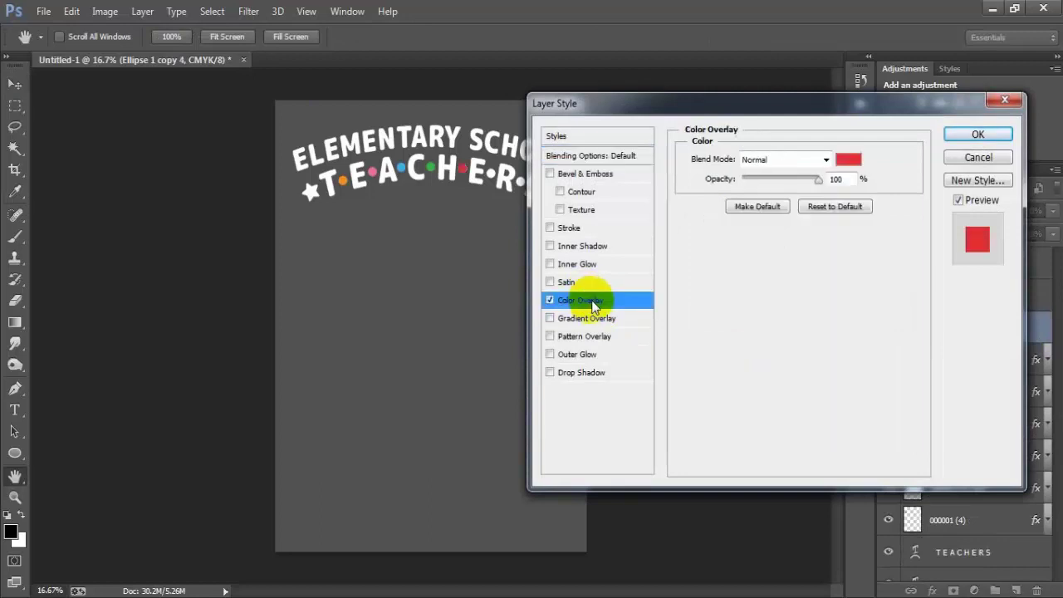
pyautogui.click(849, 161)
pyautogui.moveTo(890, 370); pyautogui.dragTo(818, 374)
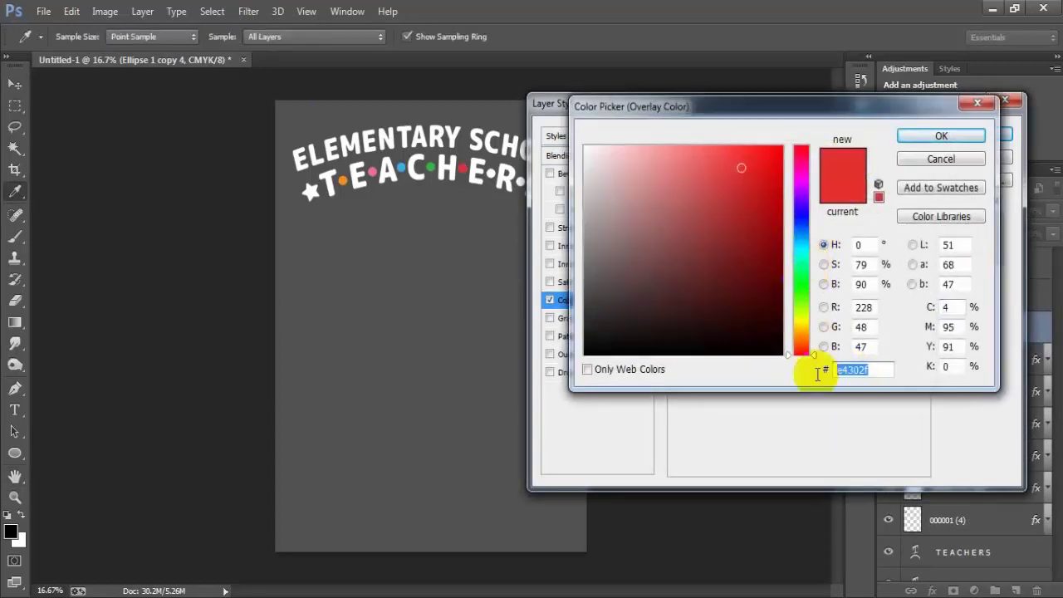
pyautogui.write('FF')
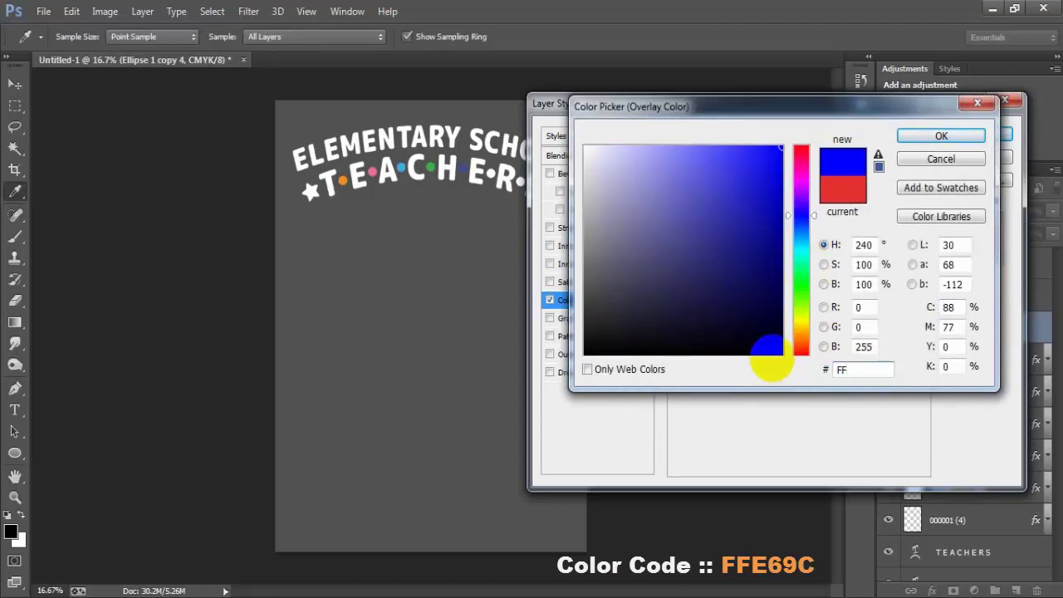
pyautogui.write('E6')
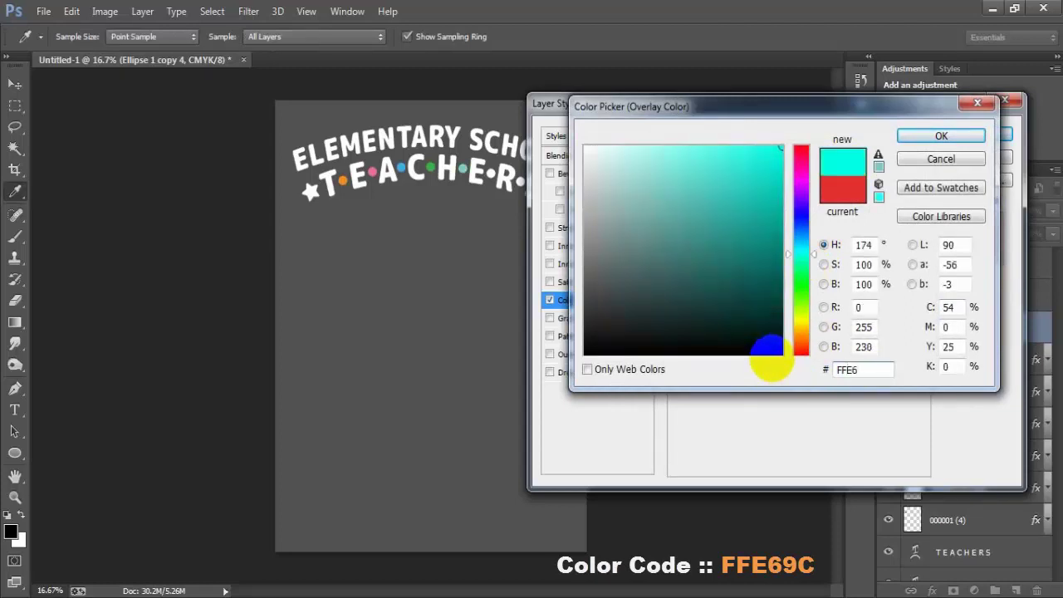
pyautogui.write('9C')
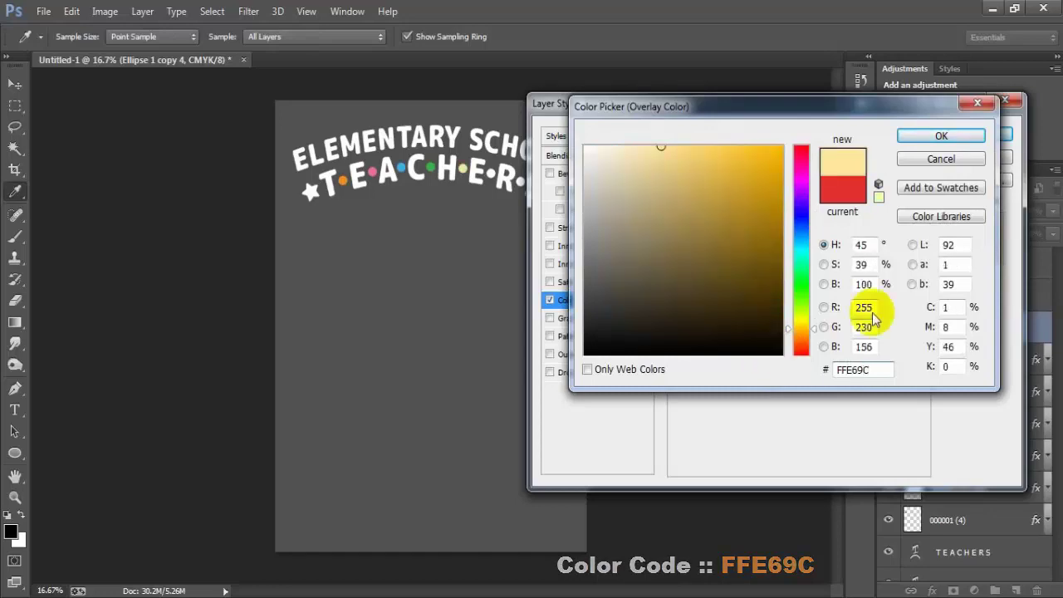
pyautogui.click(940, 135)
pyautogui.click(977, 135)
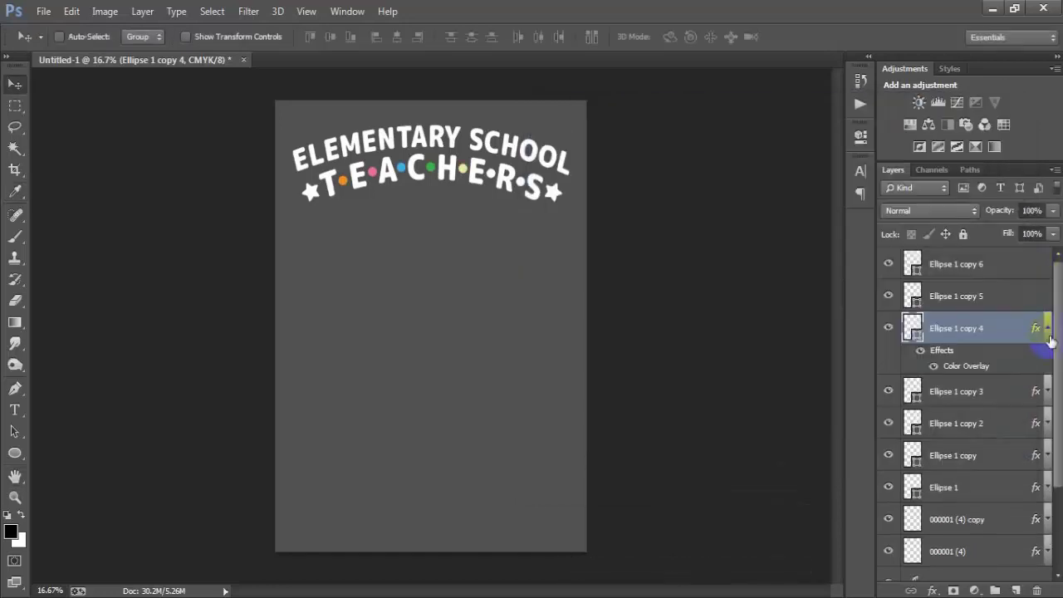
pyautogui.click(1047, 329)
# - Give Ellipse 1 copy 5 a red DC1F26 colour overlay and collapse its effects
pyautogui.doubleClick(996, 296)
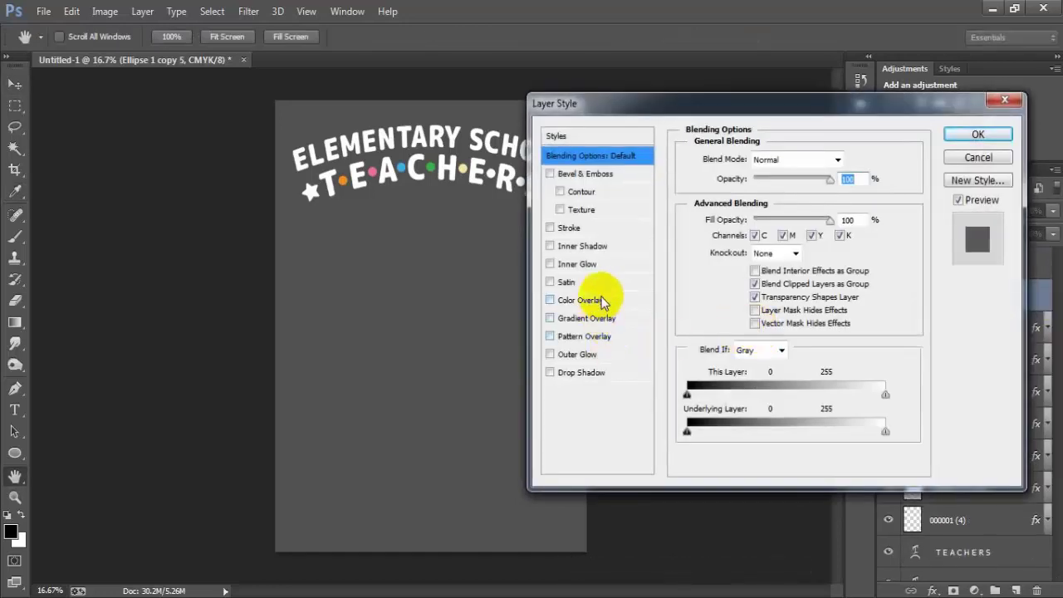
pyautogui.click(602, 301)
pyautogui.click(840, 161)
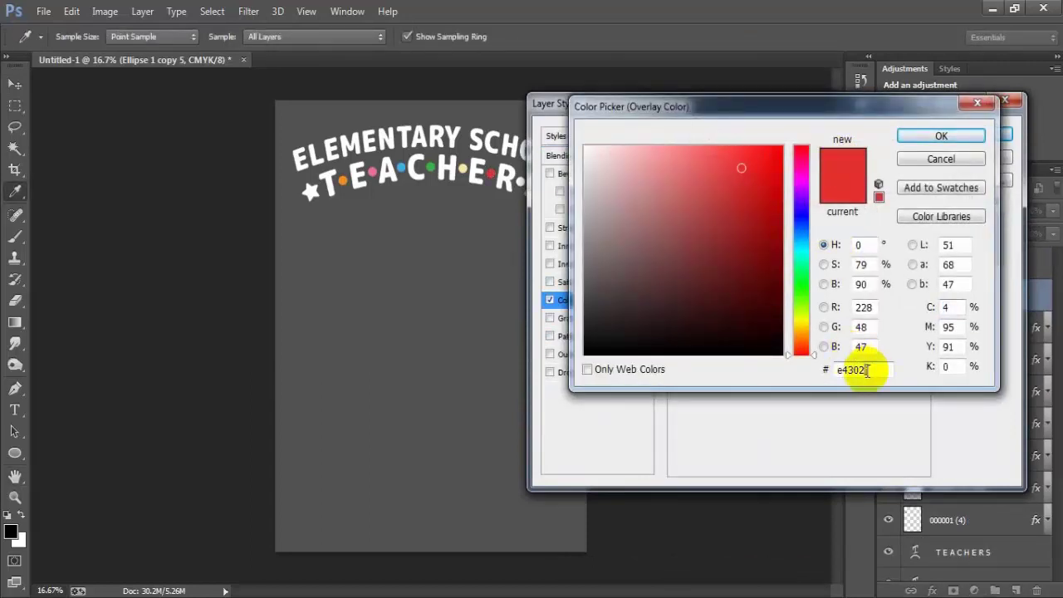
pyautogui.moveTo(866, 371); pyautogui.dragTo(804, 373)
pyautogui.write('D')
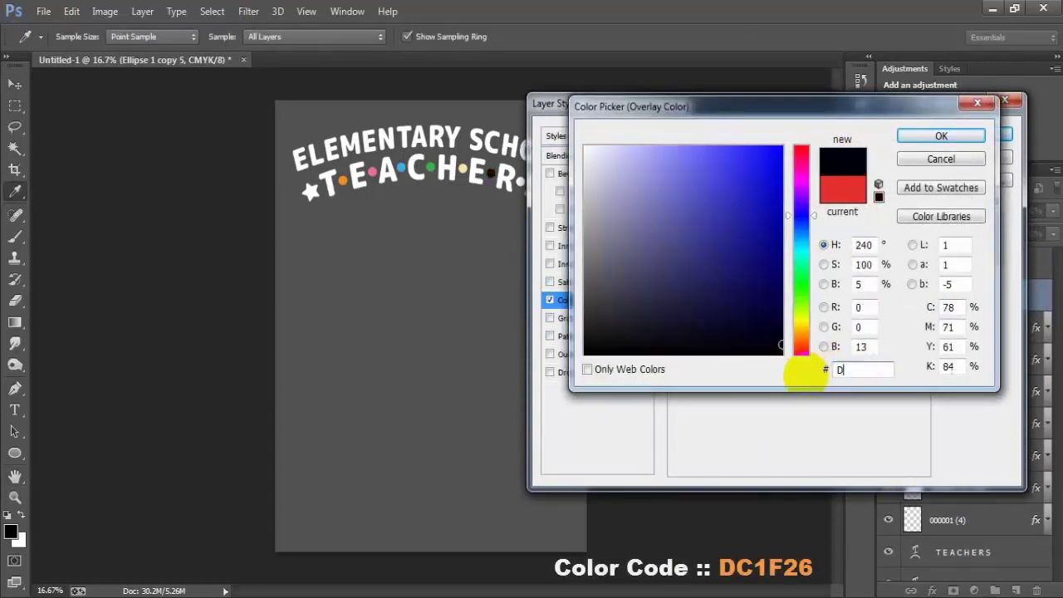
pyautogui.write('C1')
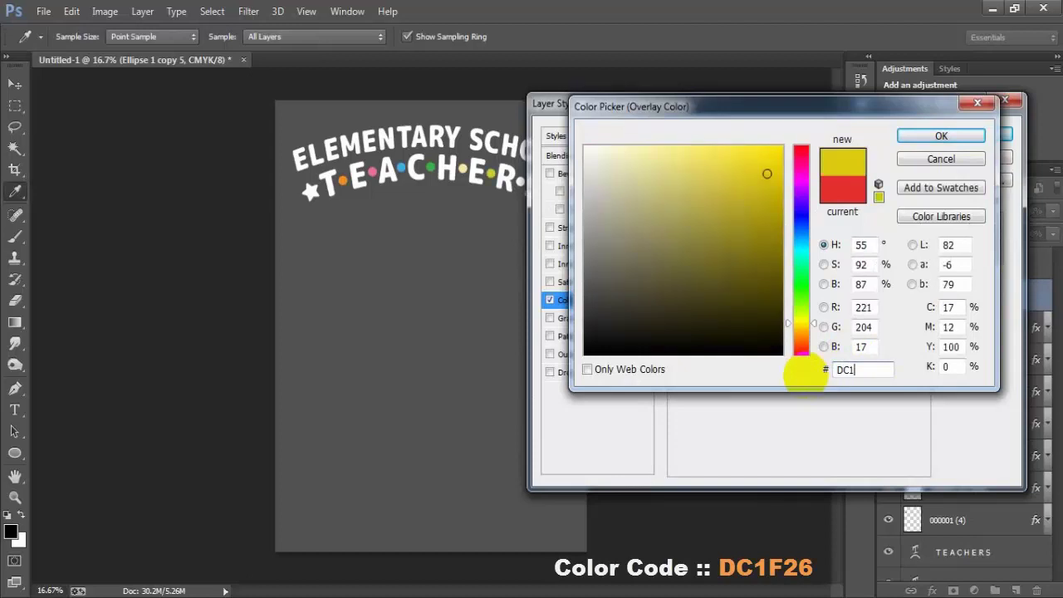
pyautogui.write('F26')
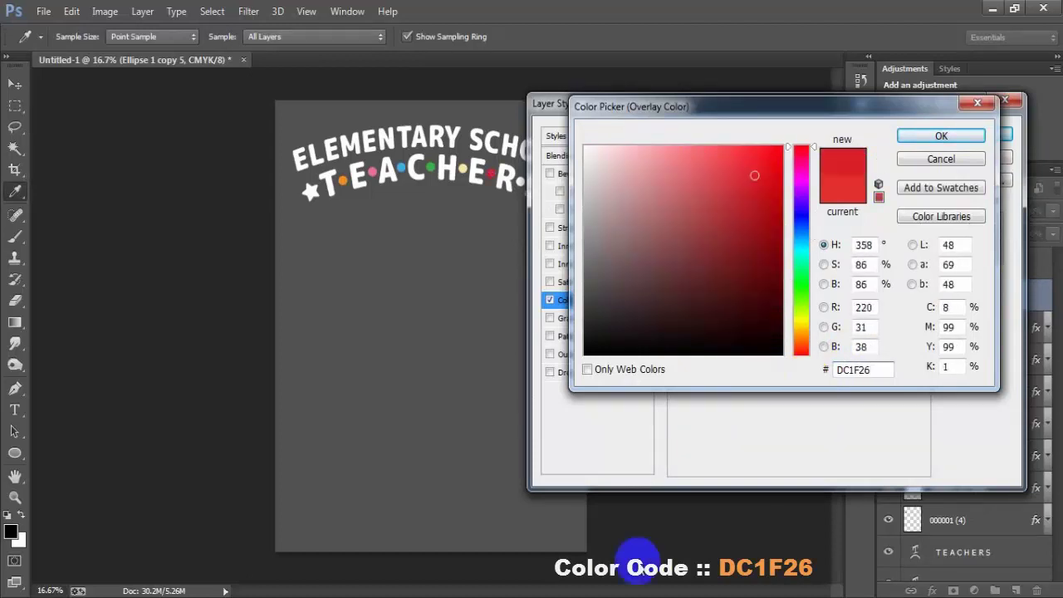
pyautogui.click(925, 136)
pyautogui.click(996, 137)
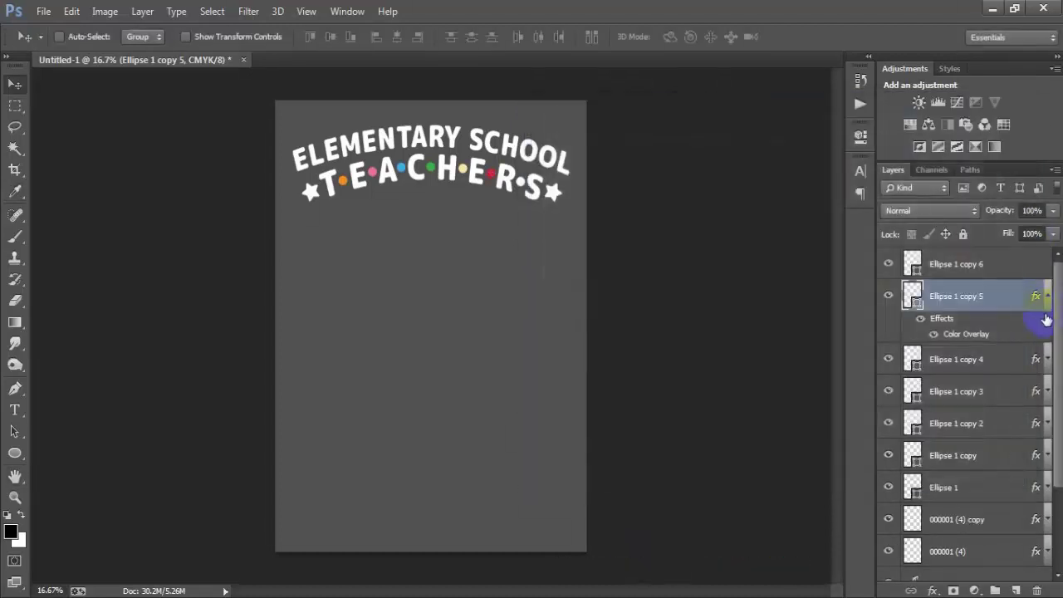
pyautogui.click(1045, 298)
# - Give Ellipse 1 copy 6 an orange F5A84C colour overlay and collapse its effects
pyautogui.click(1038, 274)
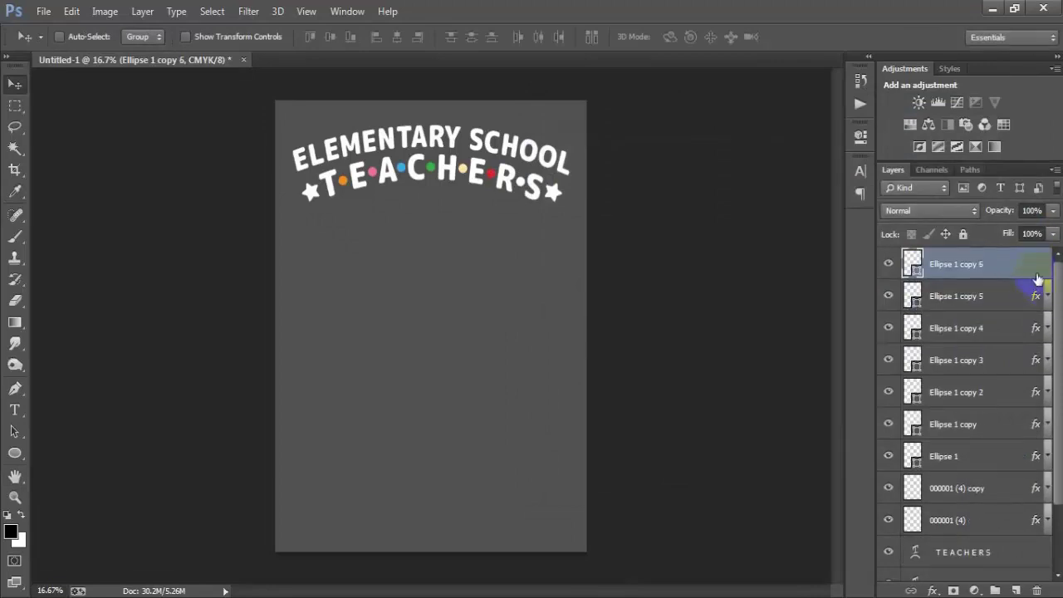
pyautogui.doubleClick(1038, 277)
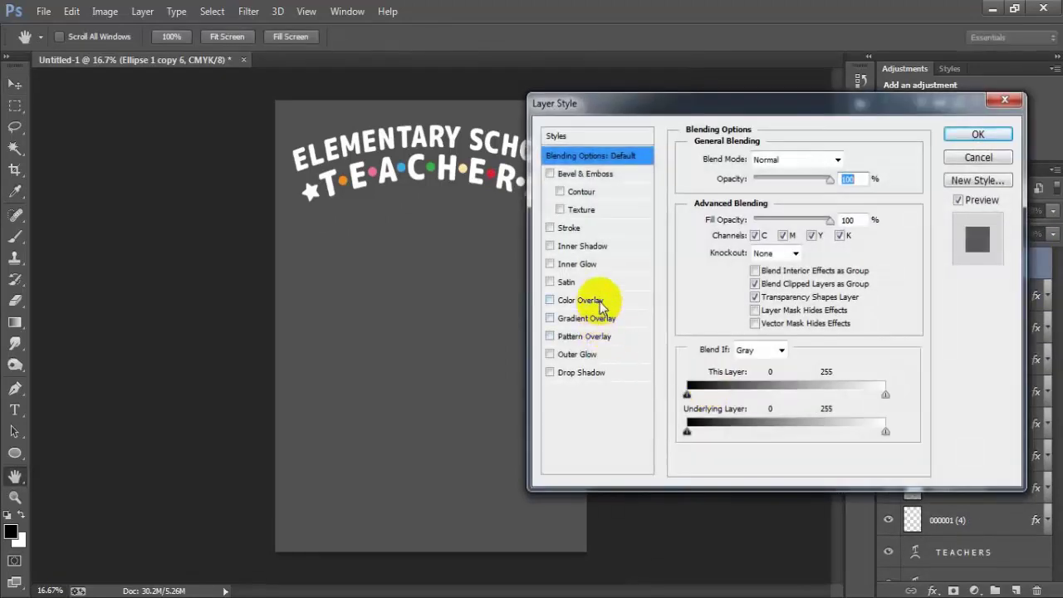
pyautogui.click(596, 300)
pyautogui.click(847, 159)
pyautogui.click(855, 369)
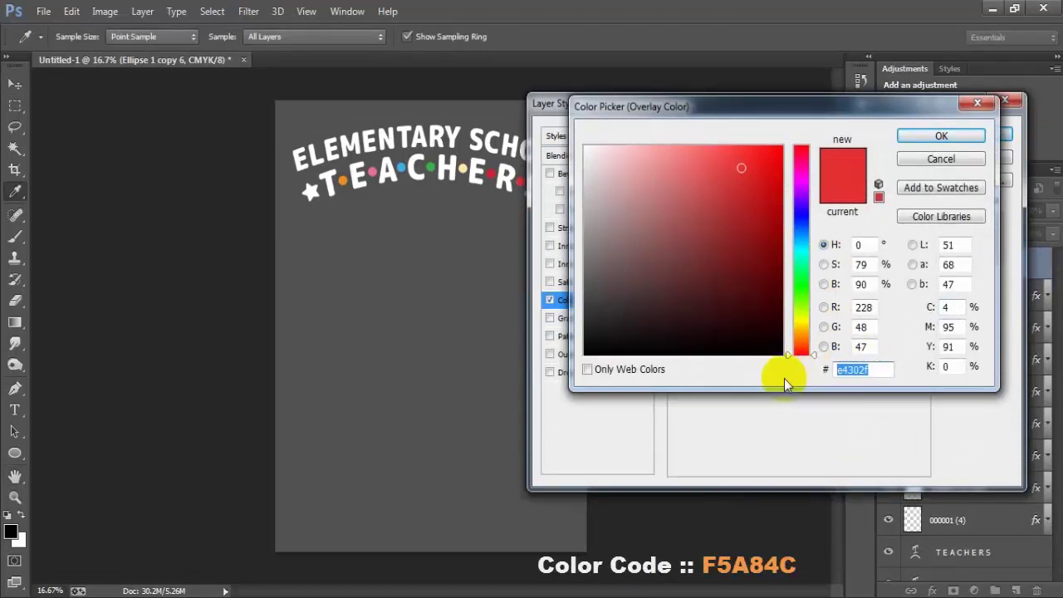
pyautogui.write('F5')
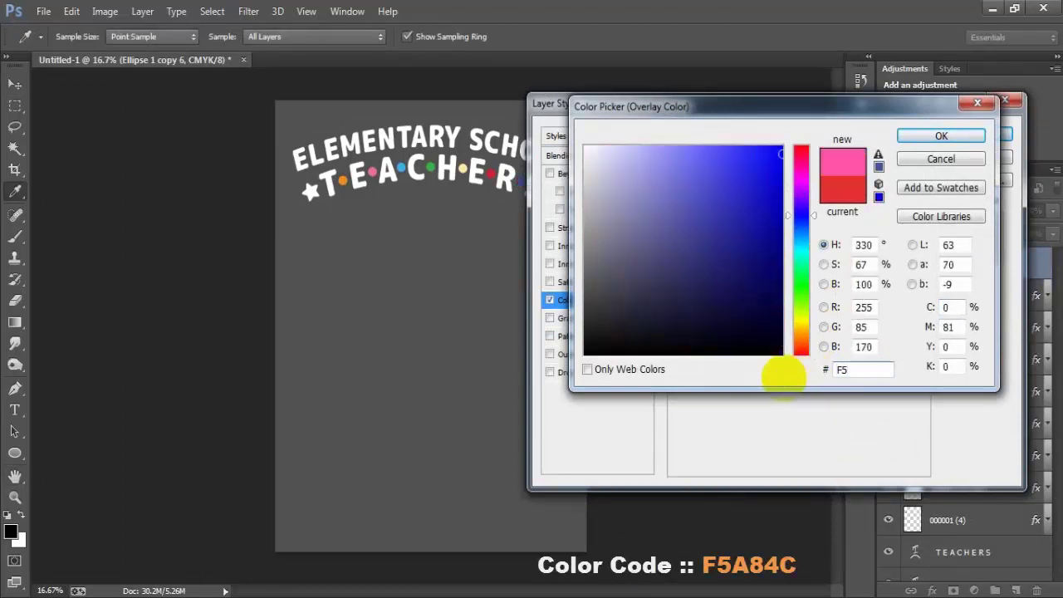
pyautogui.write('A84')
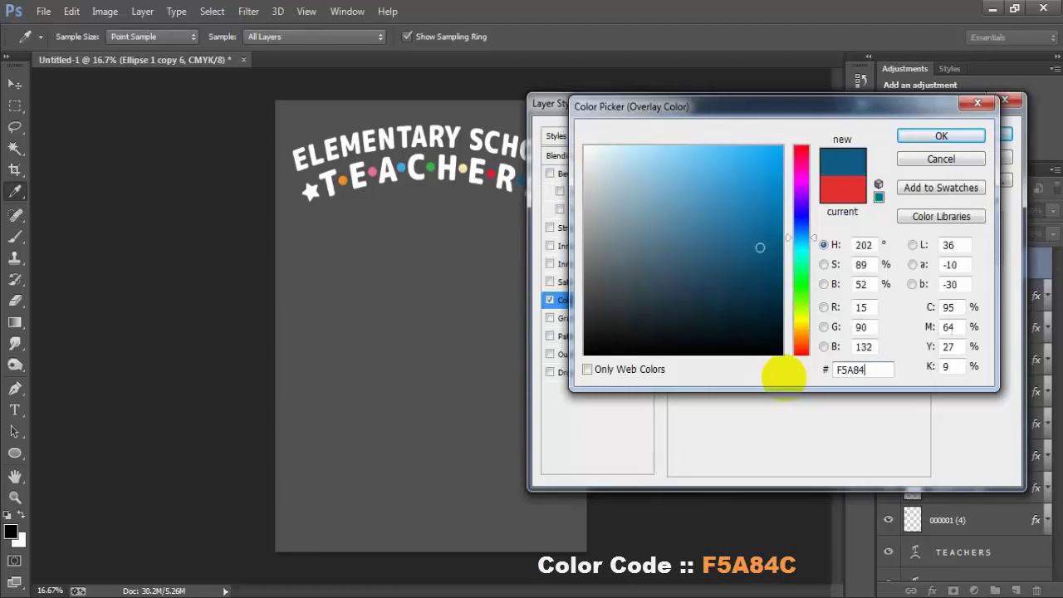
pyautogui.write('C')
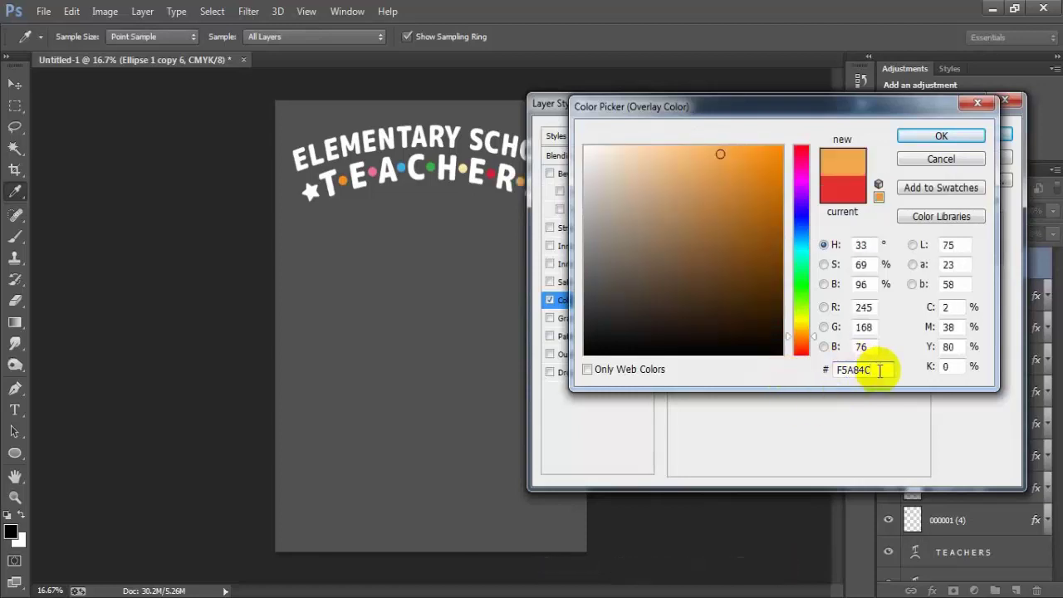
pyautogui.click(938, 135)
pyautogui.click(967, 136)
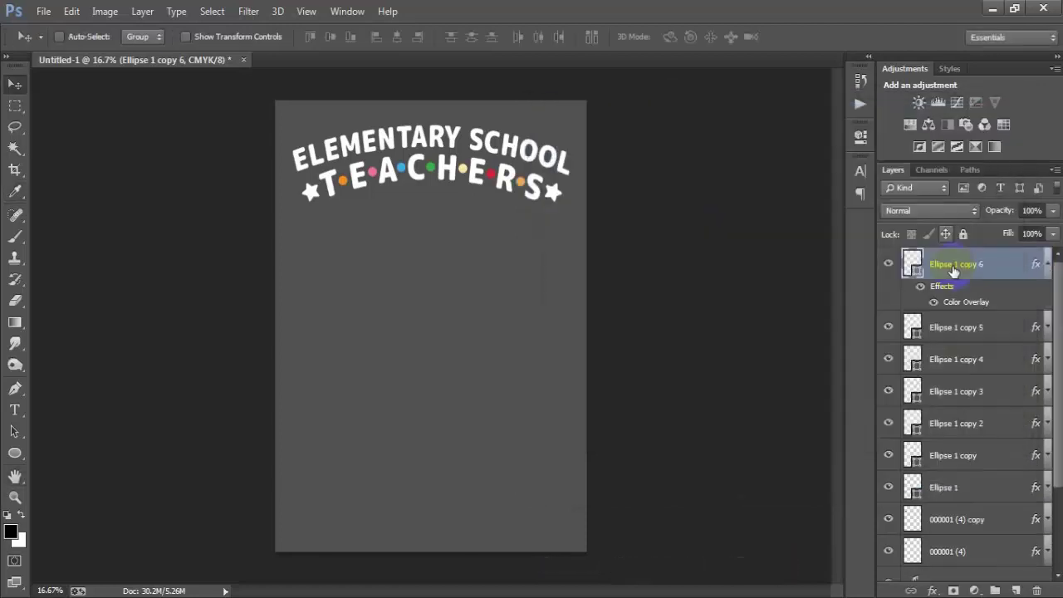
pyautogui.click(1047, 264)
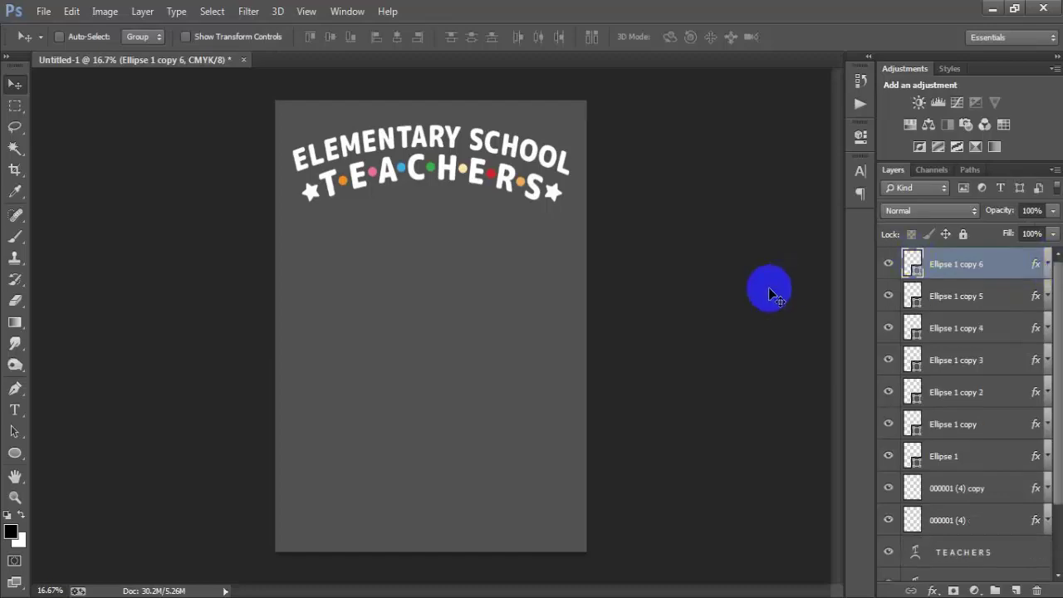
# - Open 000001 (3).eps as a new document, rasterized at 300 pixels per inch
pyautogui.click(44, 11)
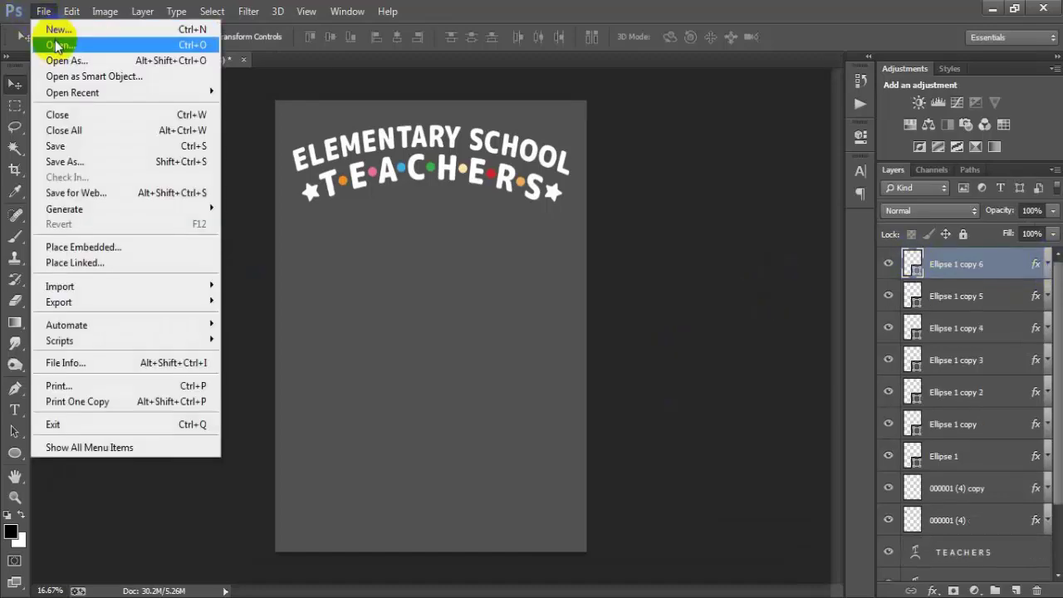
pyautogui.click(50, 45)
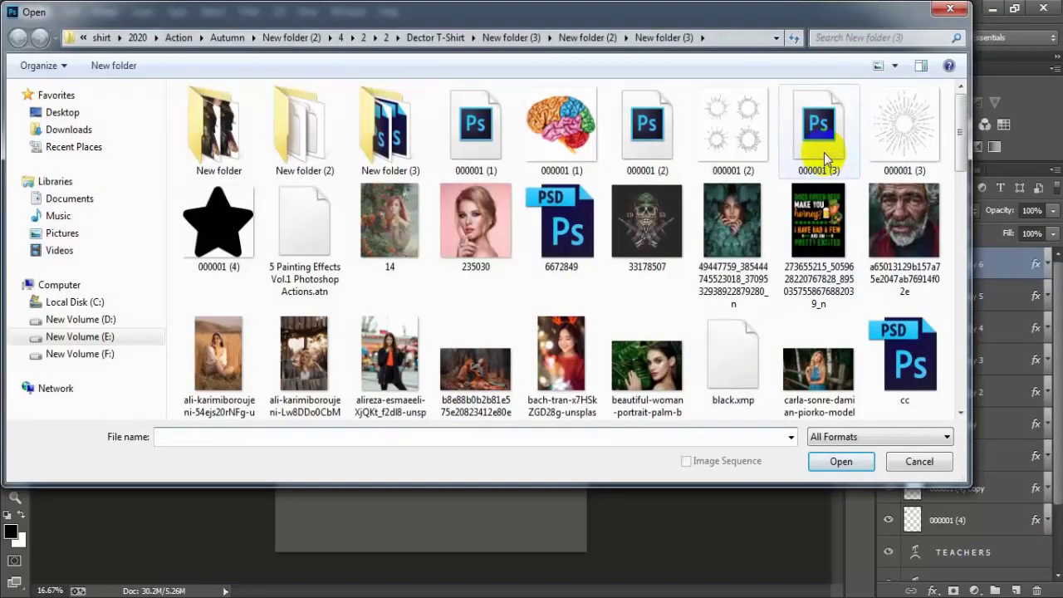
pyautogui.doubleClick(830, 147)
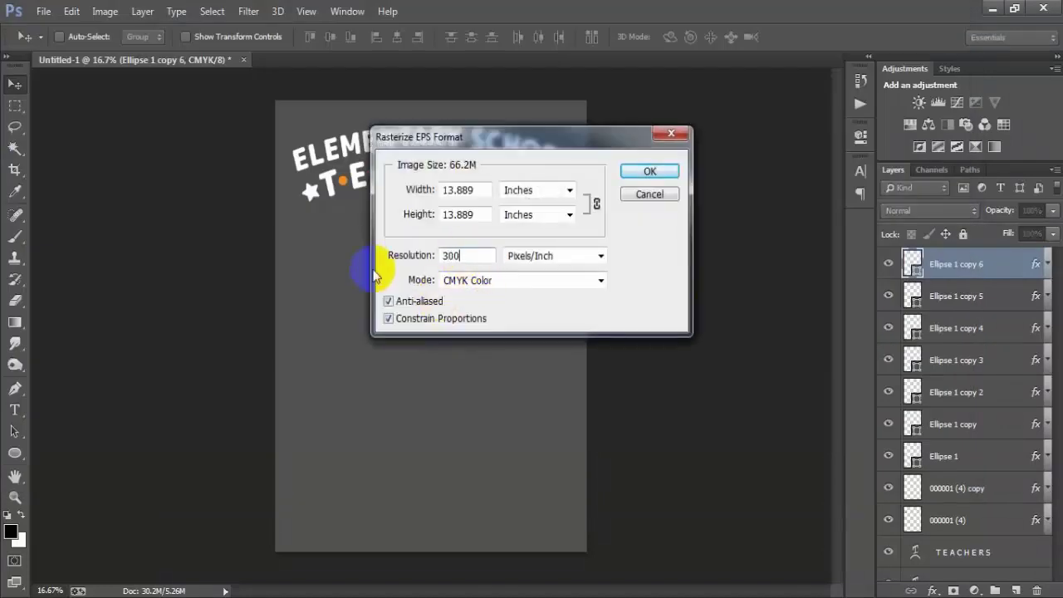
pyautogui.press('Return')
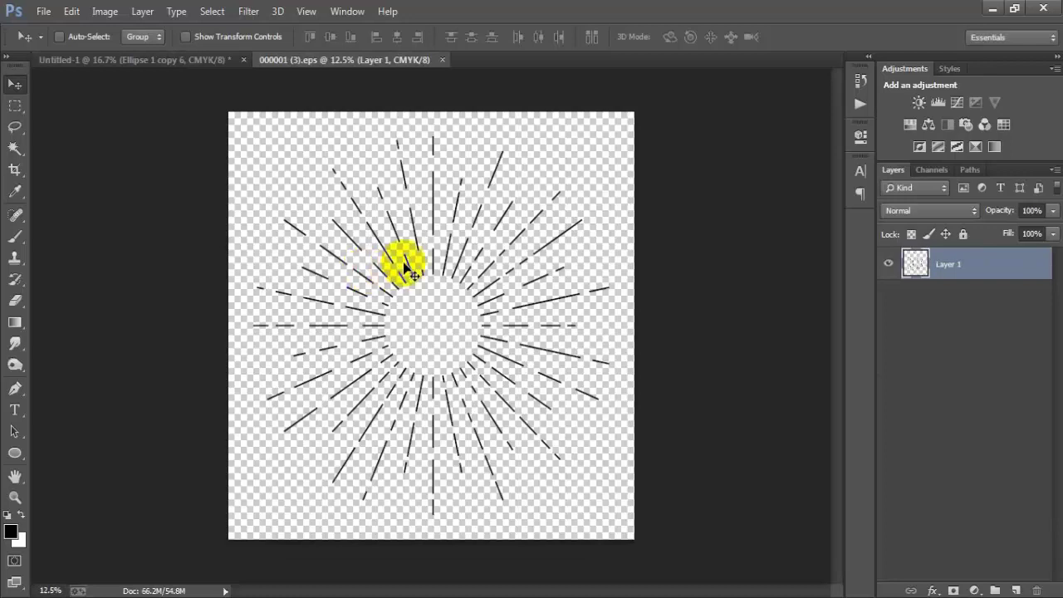
# - Copy the sunburst layer into the poster and close the EPS without saving
pyautogui.moveTo(399, 261)
pyautogui.mouseDown()
pyautogui.moveTo(178, 58)
pyautogui.moveTo(371, 304)
pyautogui.mouseUp()
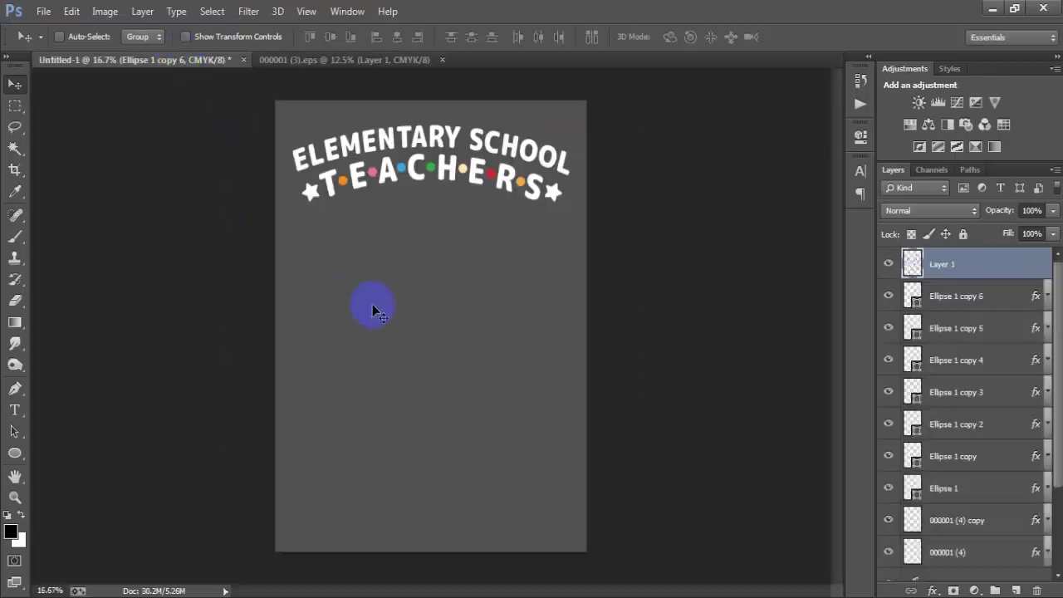
pyautogui.click(412, 61)
pyautogui.click(532, 240)
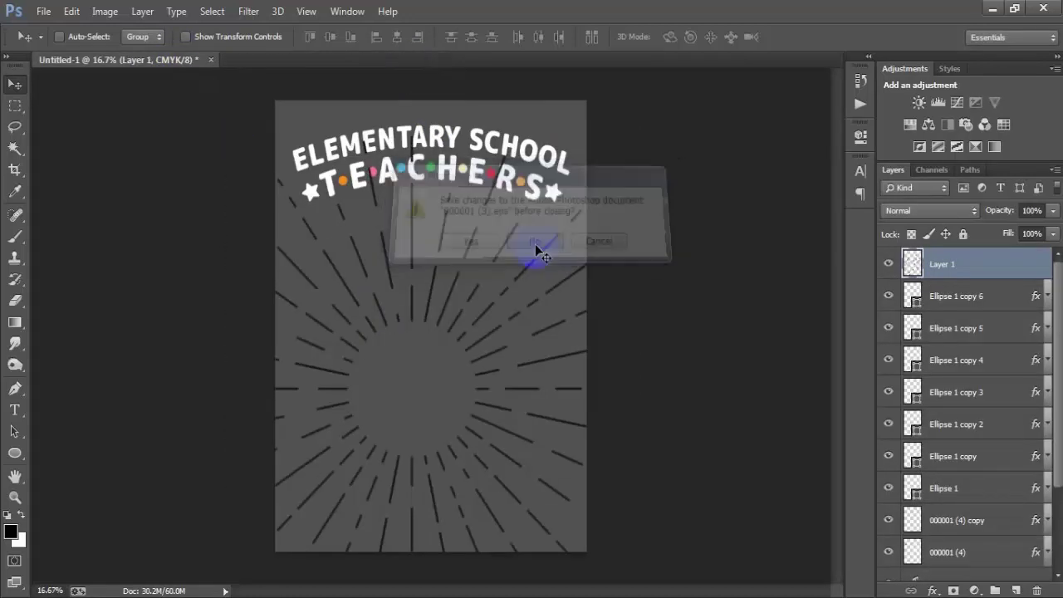
# - Scale the sunburst to about 57% and centre it beneath the arched title
pyautogui.hotkey('ctrl', 't')
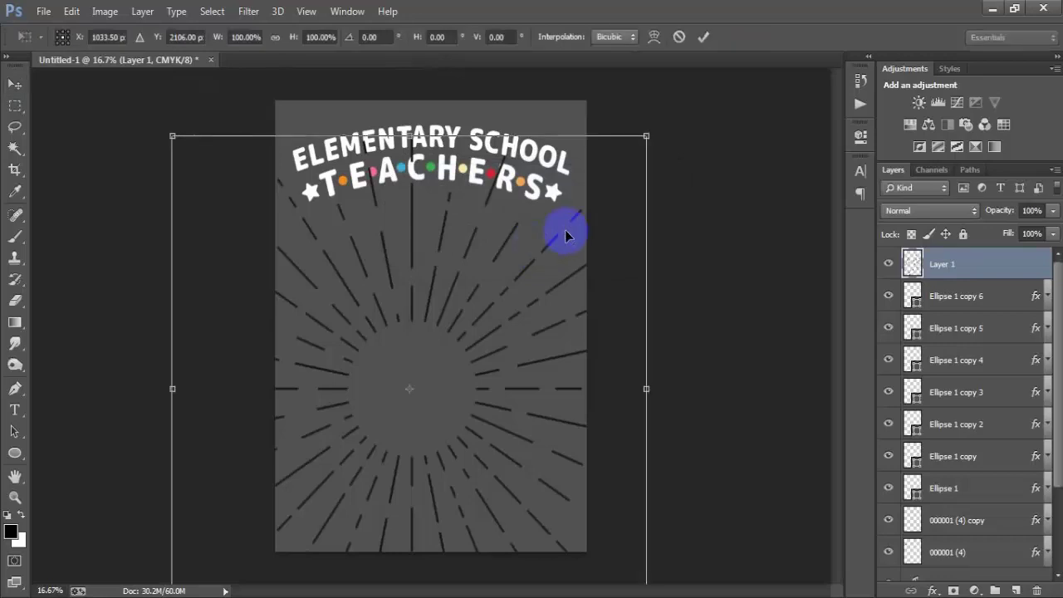
pyautogui.moveTo(649, 135); pyautogui.dragTo(573, 231)
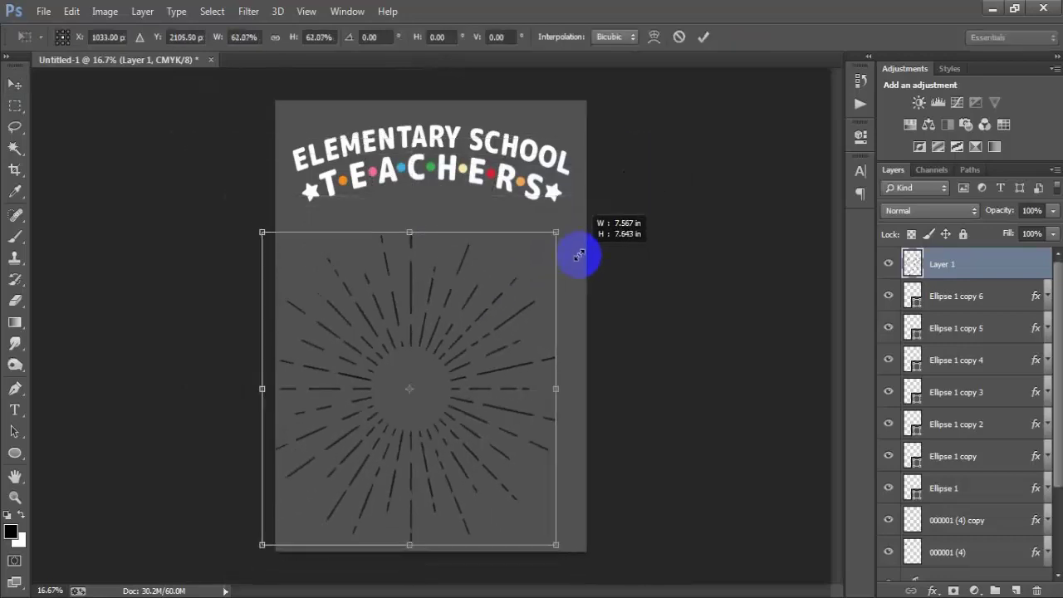
pyautogui.moveTo(462, 355)
pyautogui.mouseDown()
pyautogui.moveTo(494, 314)
pyautogui.moveTo(487, 302)
pyautogui.mouseUp()
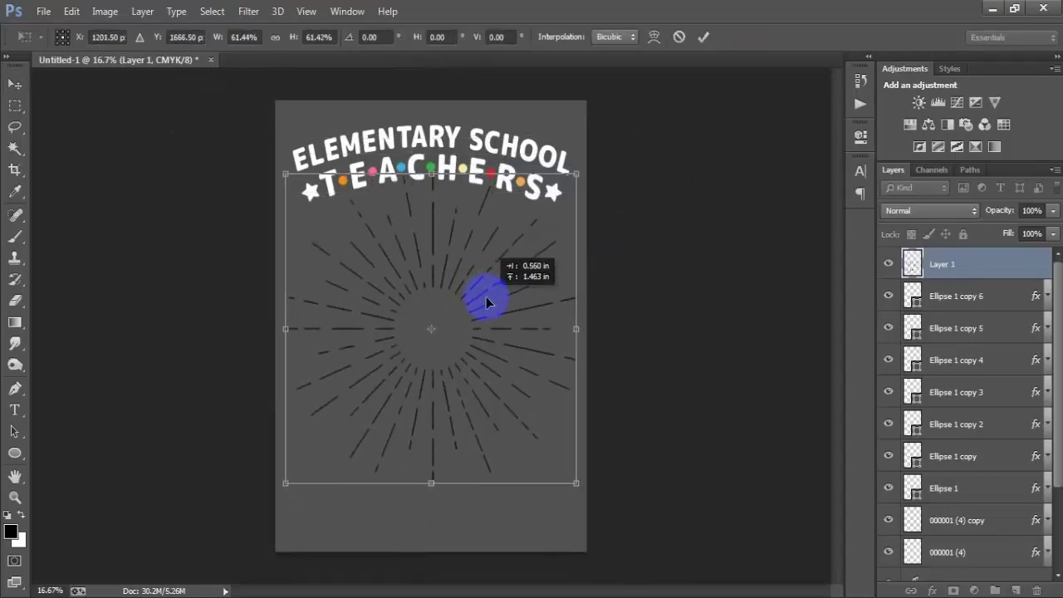
pyautogui.moveTo(577, 172); pyautogui.dragTo(565, 176)
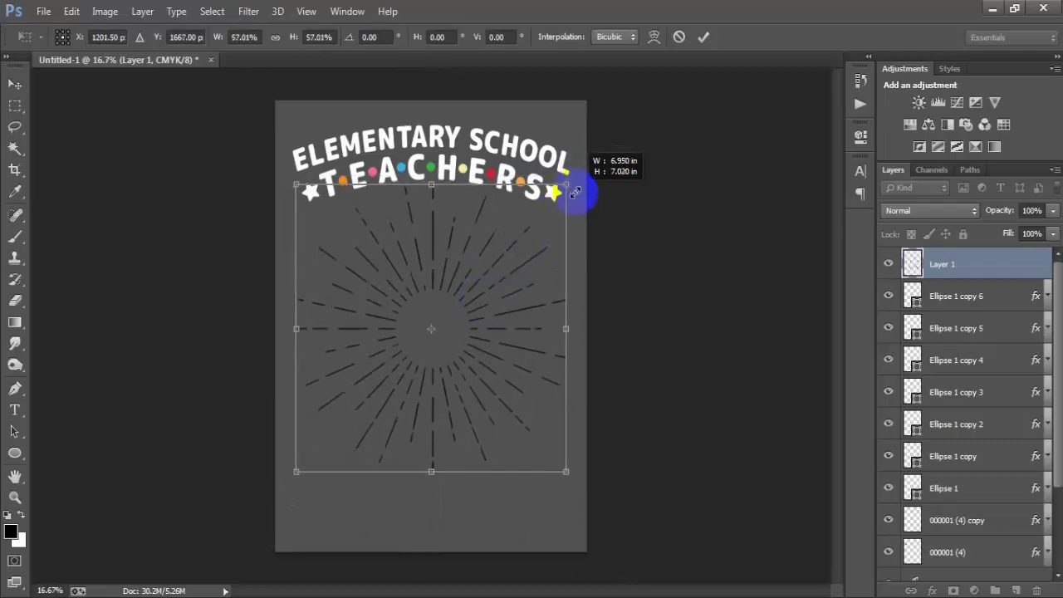
pyautogui.moveTo(499, 339); pyautogui.dragTo(498, 330)
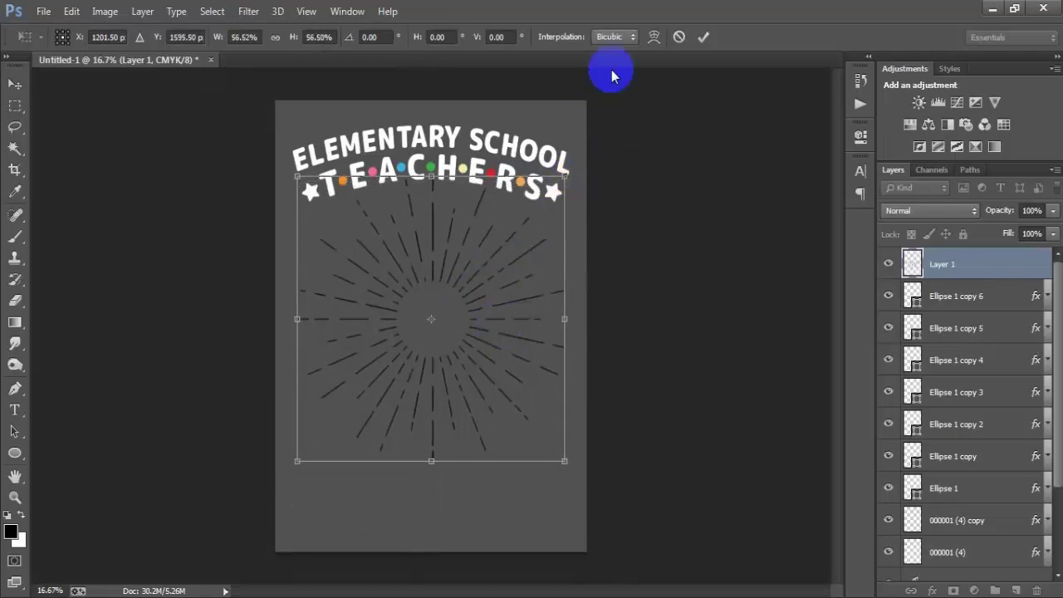
pyautogui.click(703, 36)
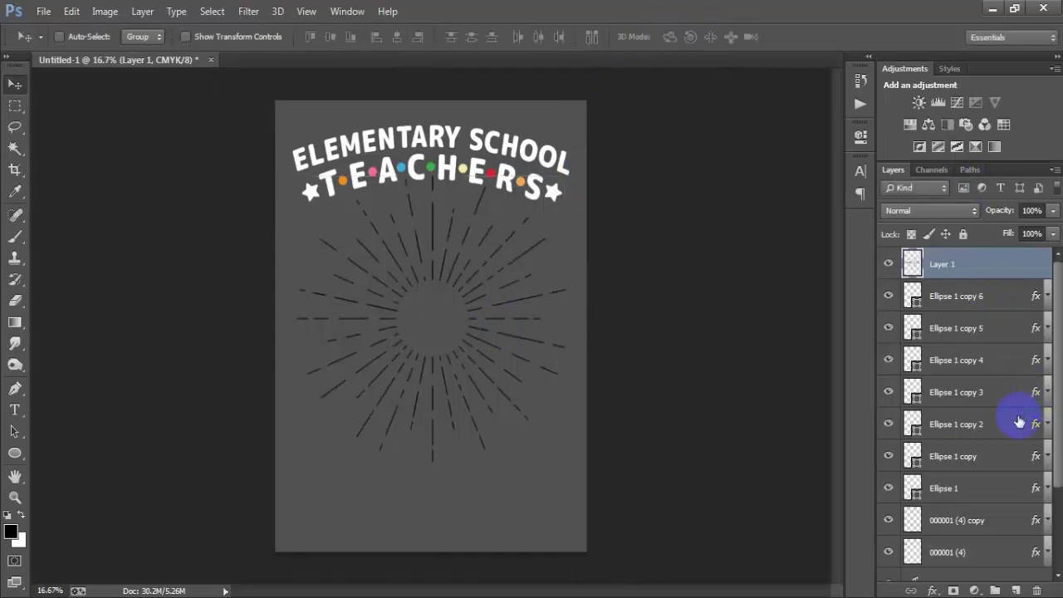
# - Apply a white ffffff Color Overlay to the sunburst on Layer 1
pyautogui.scroll(-3, 1010, 419)
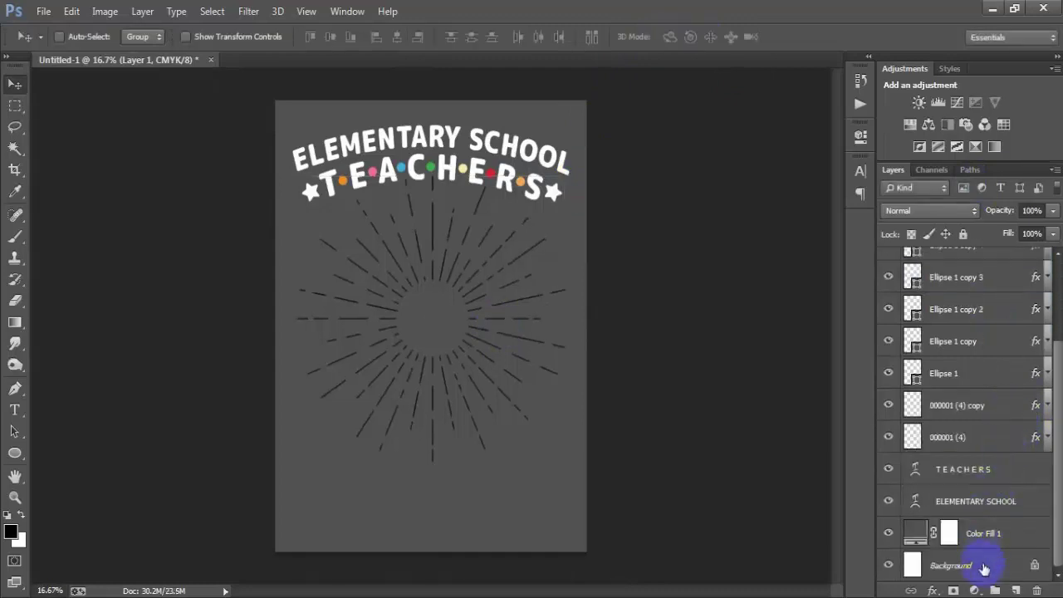
pyautogui.click(955, 565)
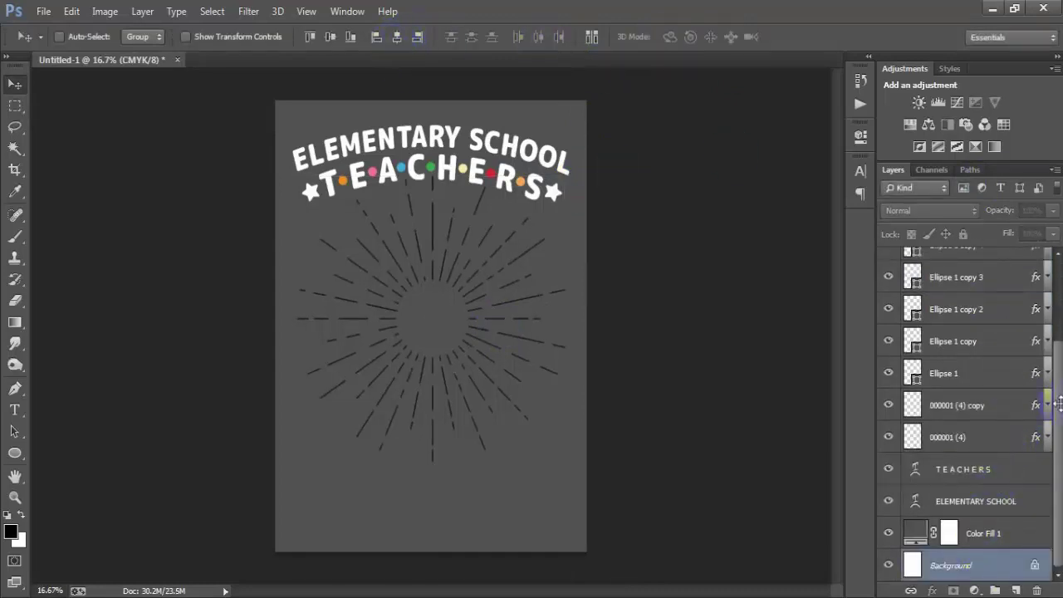
pyautogui.scroll(4, 1020, 339)
pyautogui.click(1028, 274)
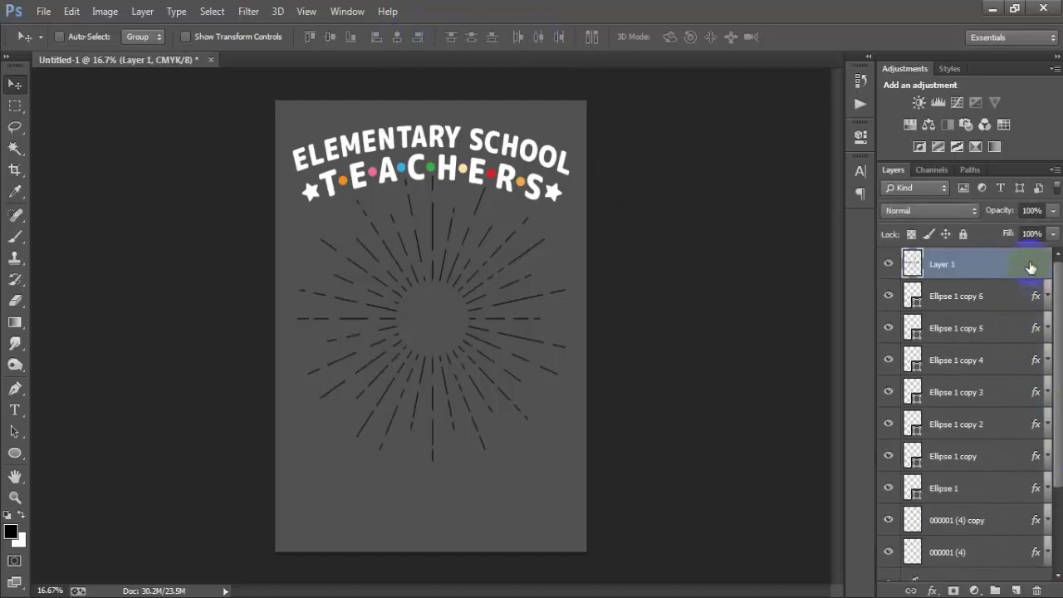
pyautogui.doubleClick(1029, 266)
pyautogui.click(598, 300)
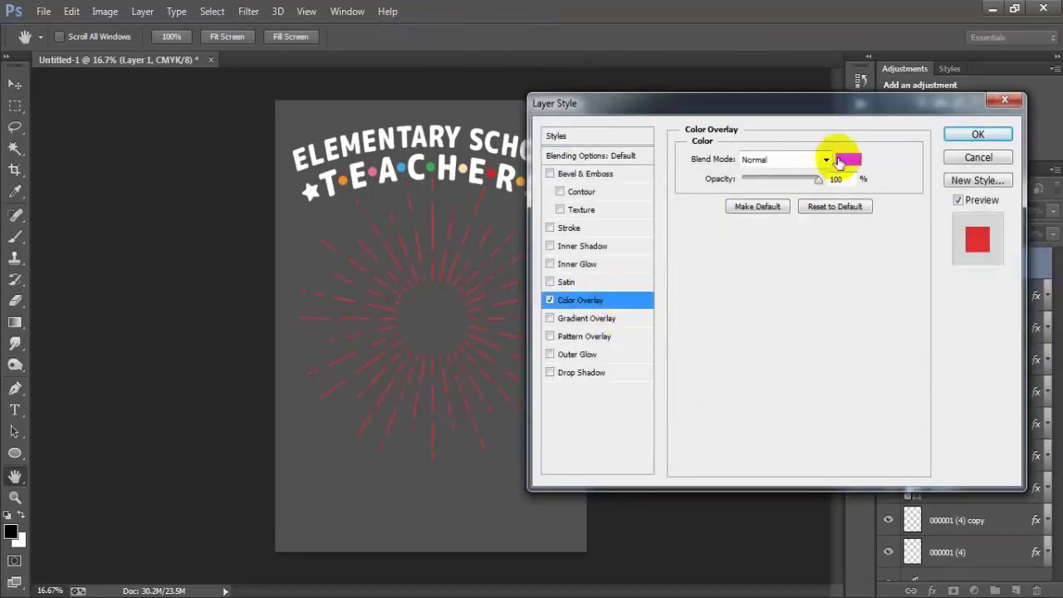
pyautogui.click(840, 161)
pyautogui.moveTo(605, 224); pyautogui.dragTo(550, 93)
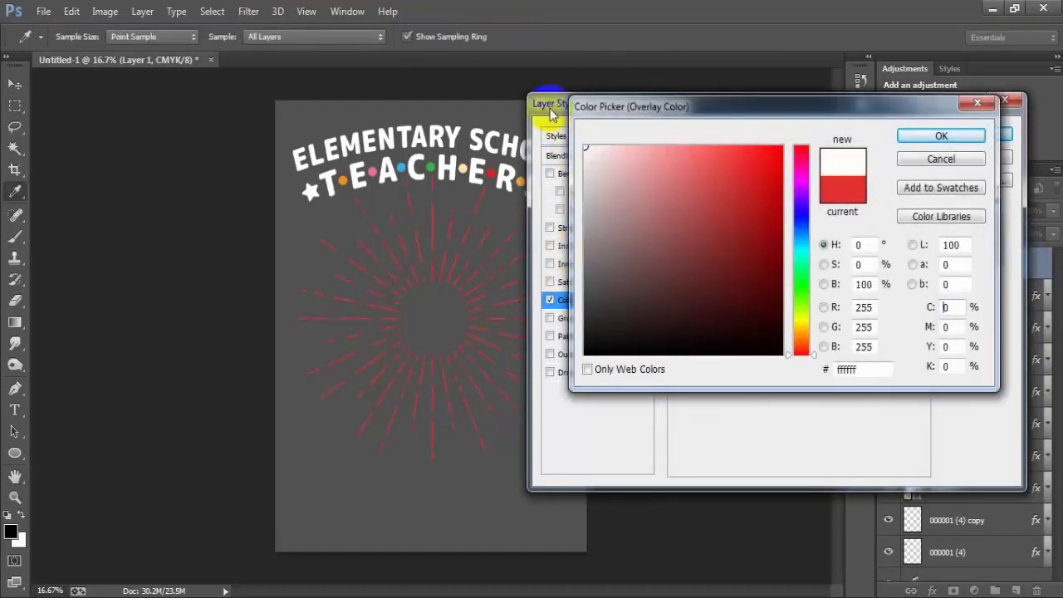
pyautogui.click(916, 137)
pyautogui.click(972, 137)
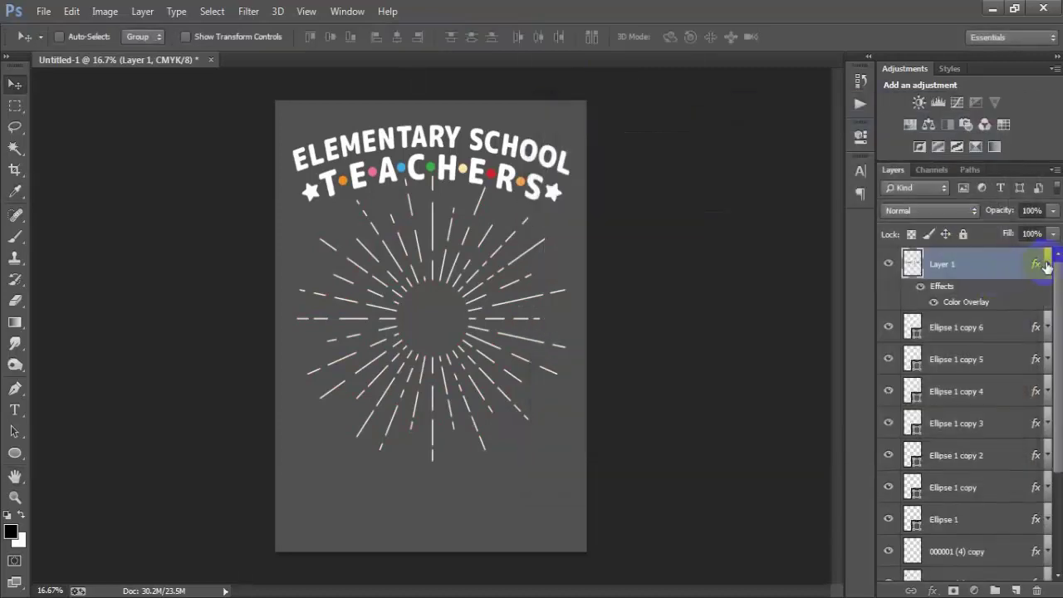
pyautogui.click(1045, 264)
pyautogui.click(42, 11)
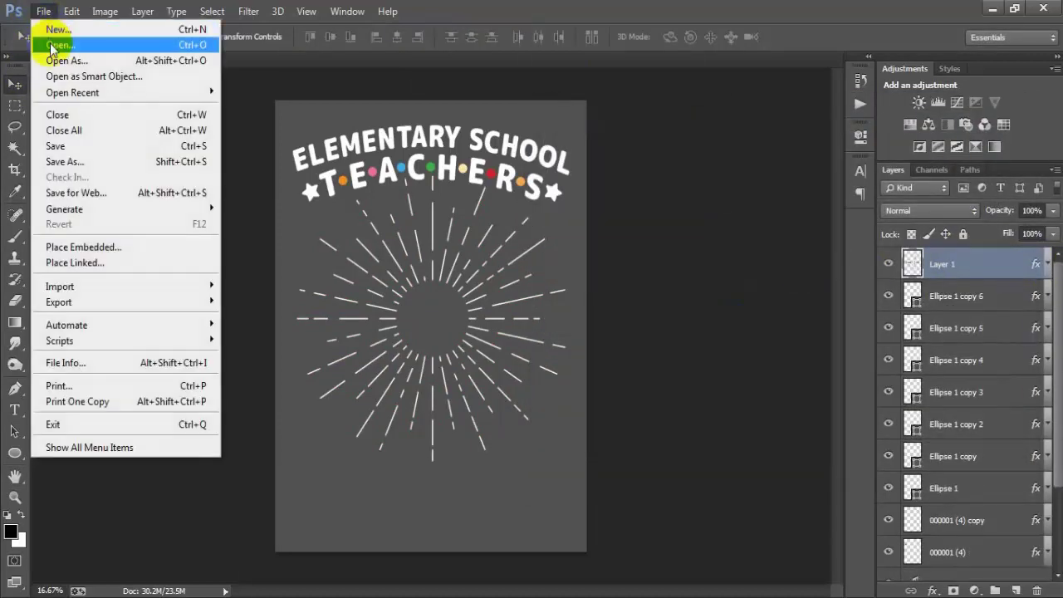
# - Open the brain EPS at 300 ppi, copy it into the poster, and close it unsaved
pyautogui.click(52, 44)
pyautogui.doubleClick(481, 156)
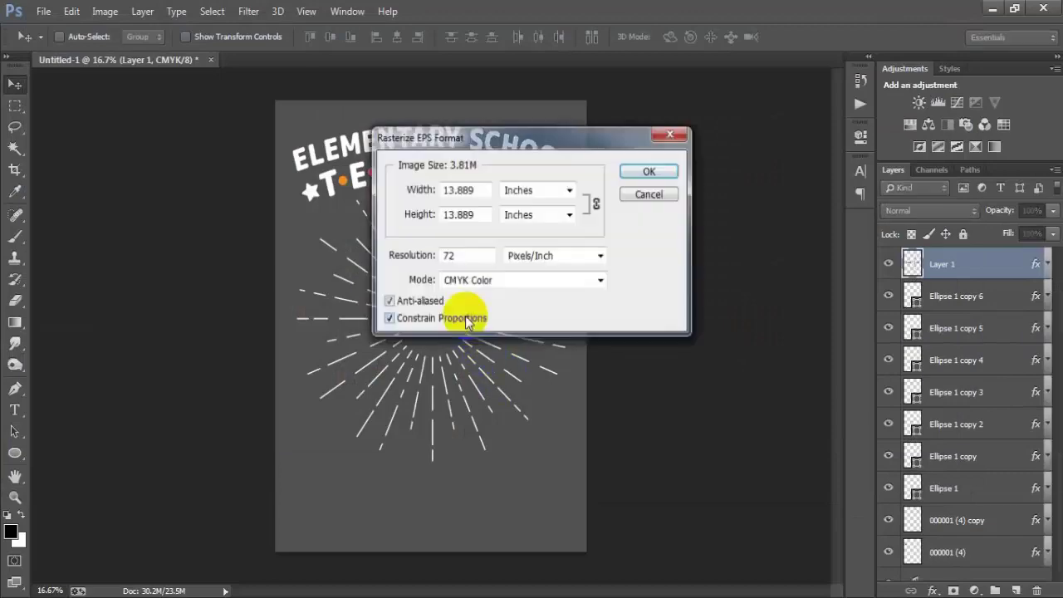
pyautogui.moveTo(470, 254); pyautogui.dragTo(405, 261)
pyautogui.write('300')
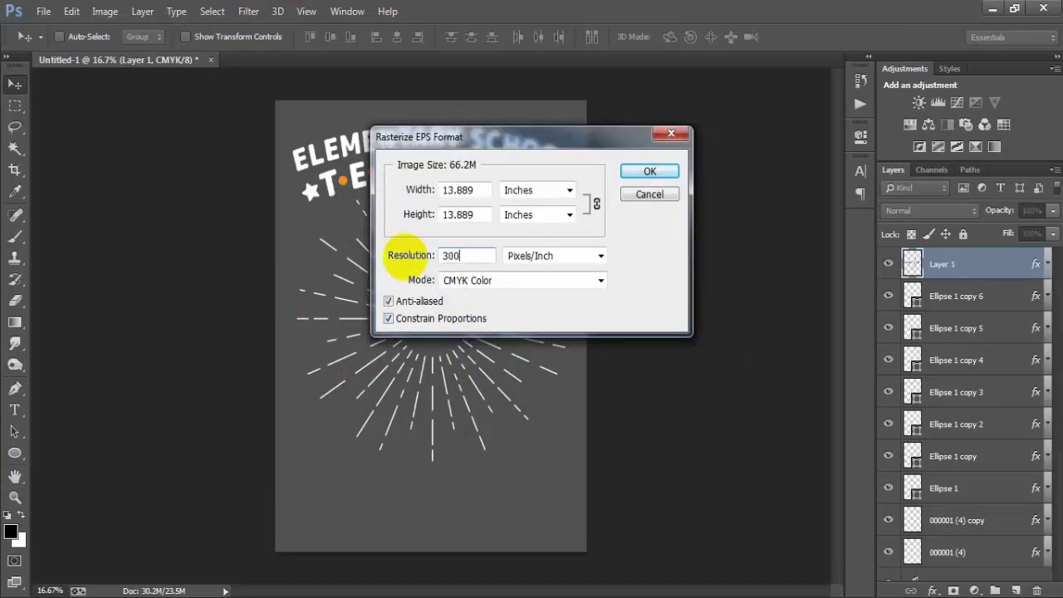
pyautogui.press('Return')
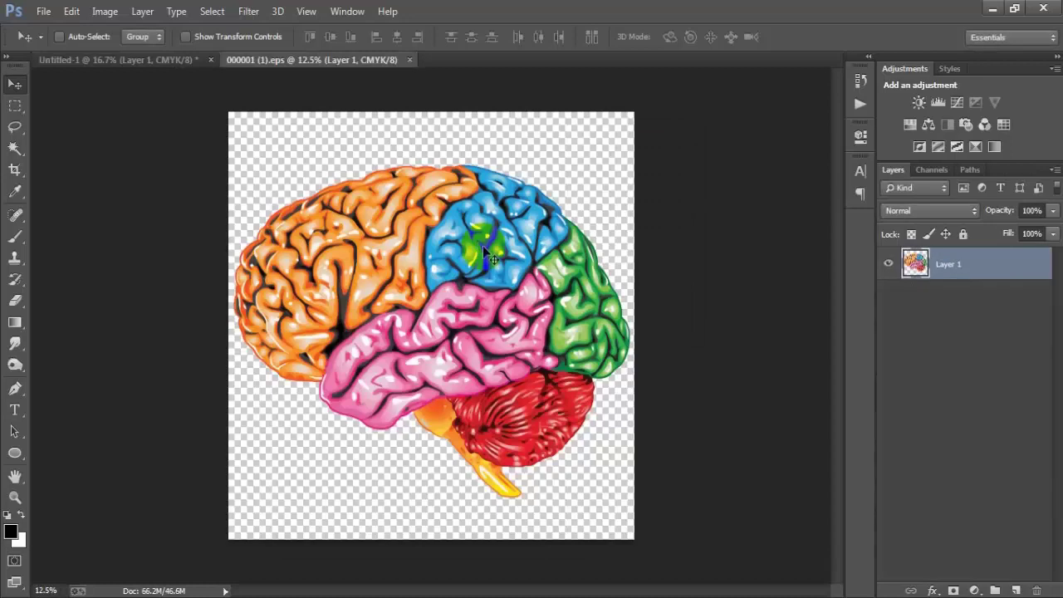
pyautogui.moveTo(482, 246)
pyautogui.mouseDown()
pyautogui.moveTo(174, 65)
pyautogui.moveTo(381, 309)
pyautogui.mouseUp()
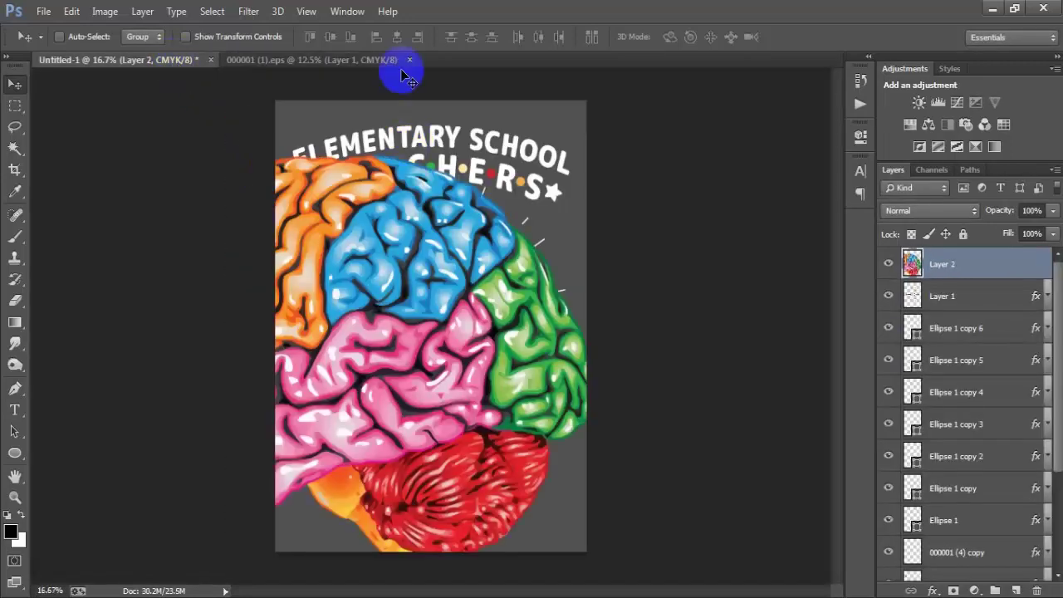
pyautogui.click(411, 59)
pyautogui.click(542, 241)
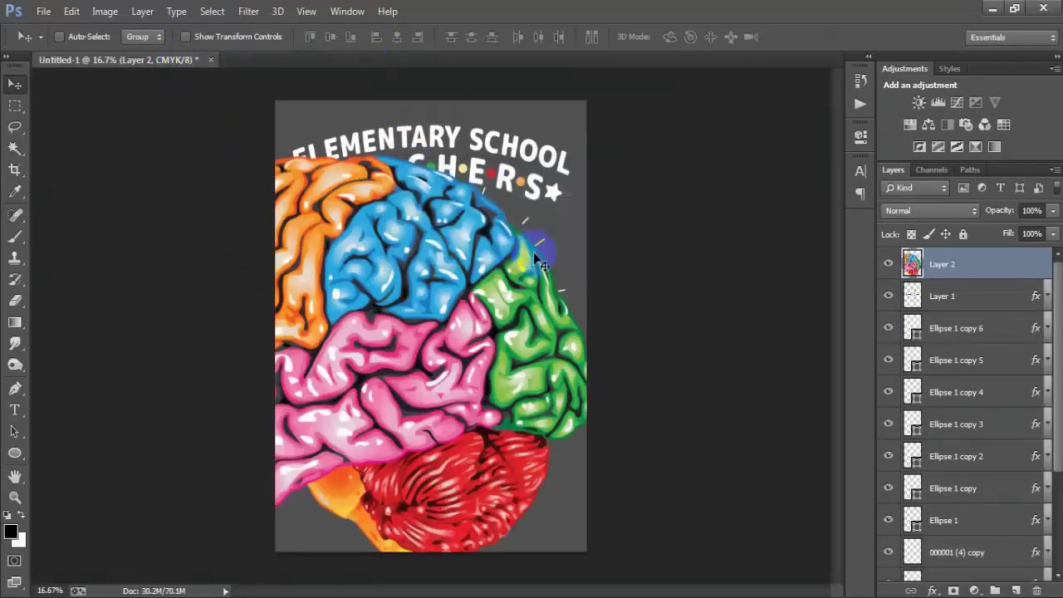
# - Scale the brain to about 52.6% beneath TEACHERS and reapply the sharpening filter
pyautogui.hotkey('ctrl', 't')
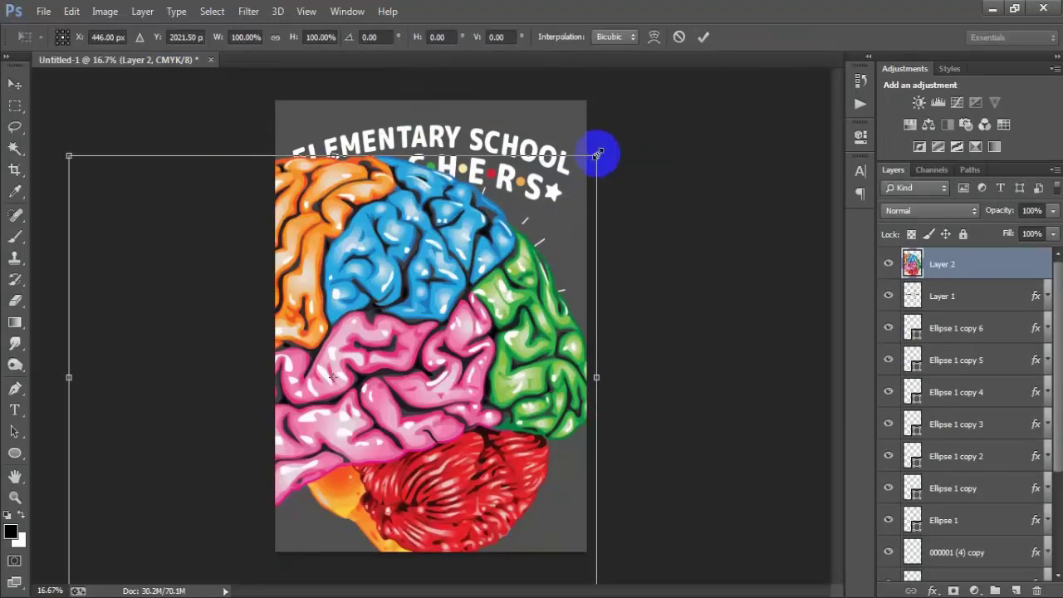
pyautogui.moveTo(589, 154)
pyautogui.mouseDown()
pyautogui.moveTo(547, 255)
pyautogui.moveTo(486, 241)
pyautogui.mouseUp()
pyautogui.moveTo(487, 308); pyautogui.dragTo(492, 326)
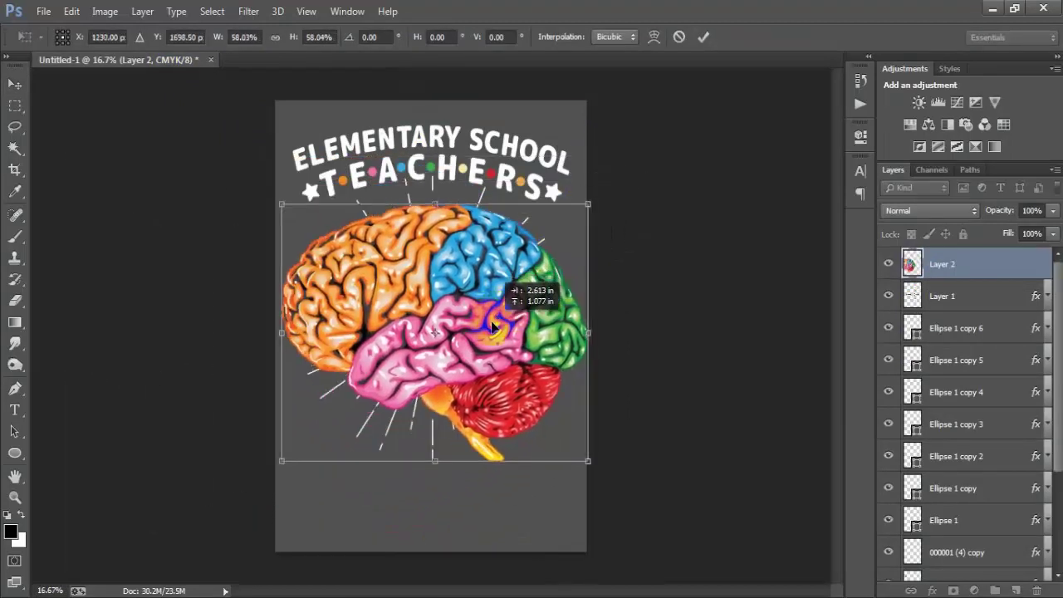
pyautogui.click(579, 465)
pyautogui.moveTo(586, 461); pyautogui.dragTo(569, 440)
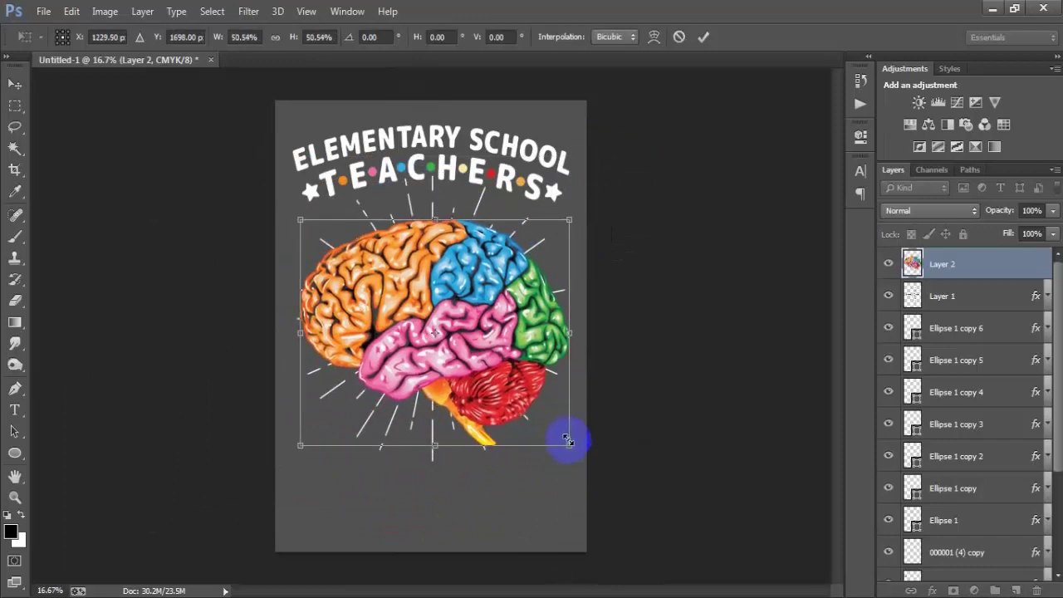
pyautogui.moveTo(505, 389); pyautogui.dragTo(509, 365)
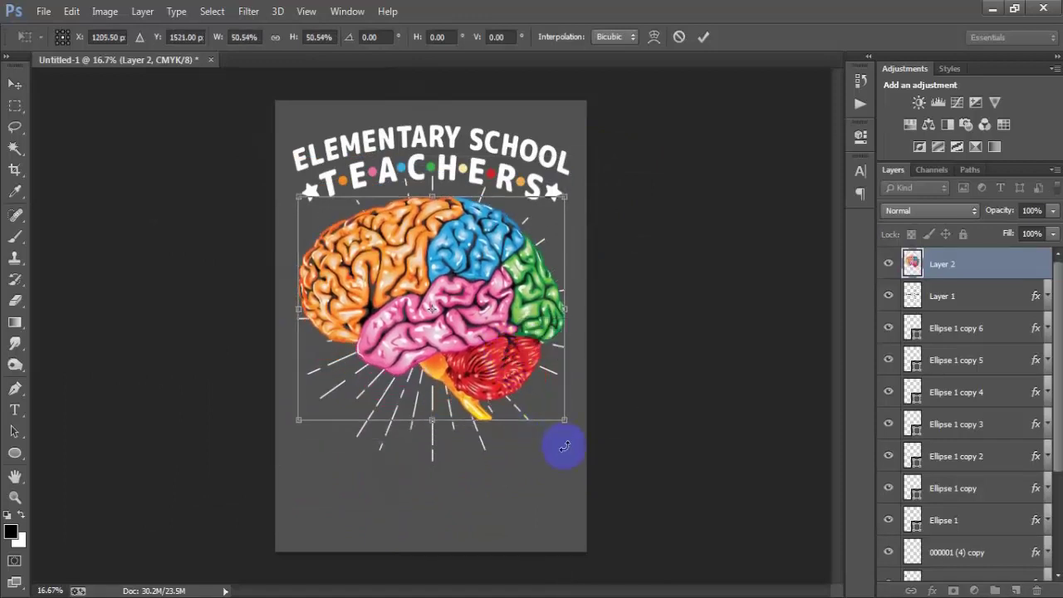
pyautogui.moveTo(565, 424); pyautogui.dragTo(575, 425)
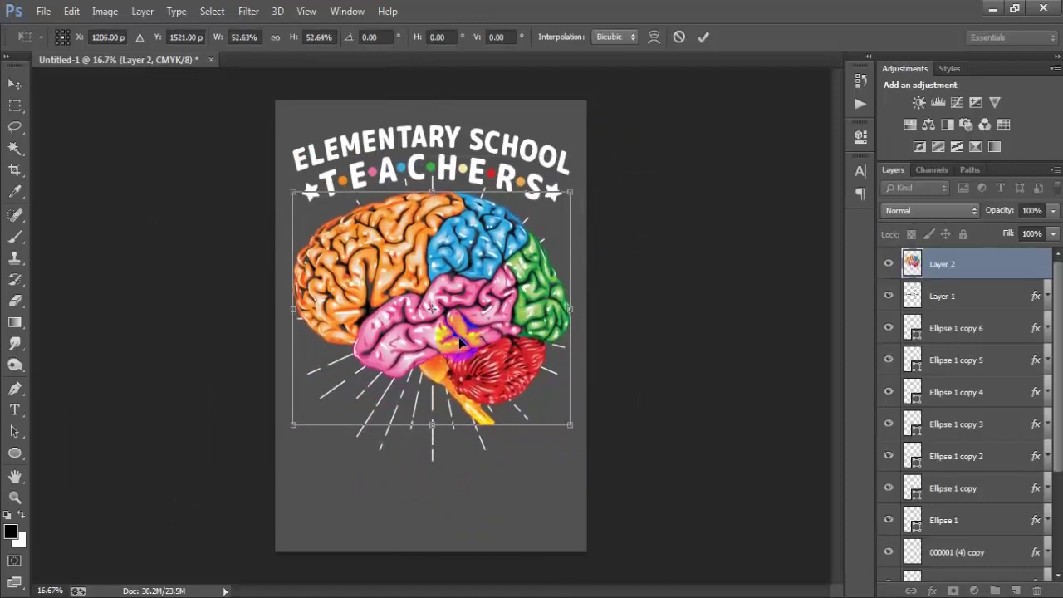
pyautogui.moveTo(459, 339); pyautogui.dragTo(463, 341)
pyautogui.click(703, 37)
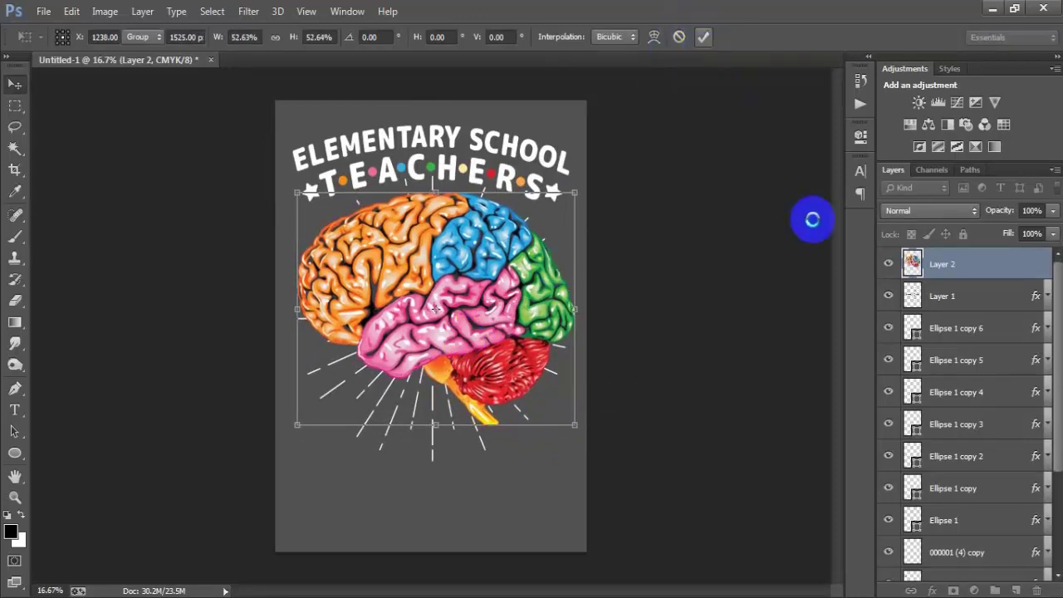
pyautogui.hotkey('ctrl', 'f')
pyautogui.hotkey('ctrl', 'f')
pyautogui.hotkey('ctrl', 'f')
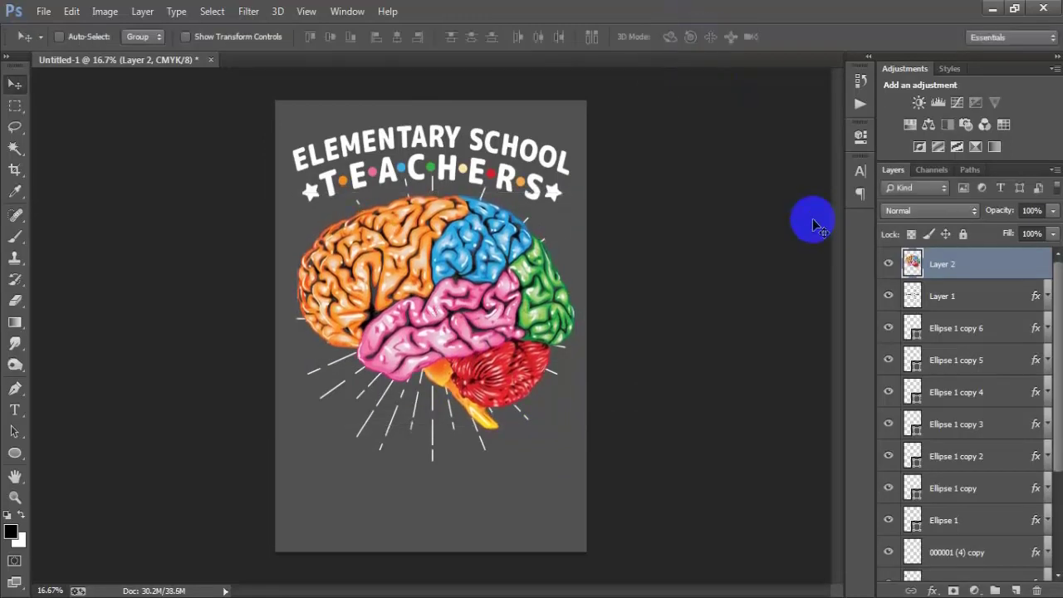
# - Make the white LOVE text layer visible below the brain
pyautogui.scroll(-3, 1019, 367)
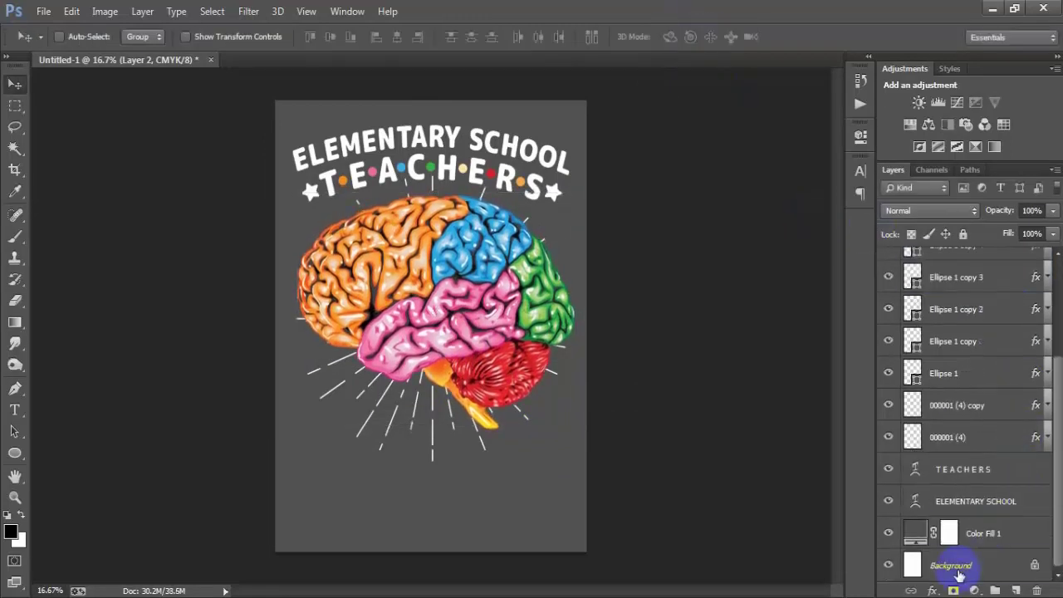
pyautogui.click(955, 568)
pyautogui.hotkey('ctrl', 'z')
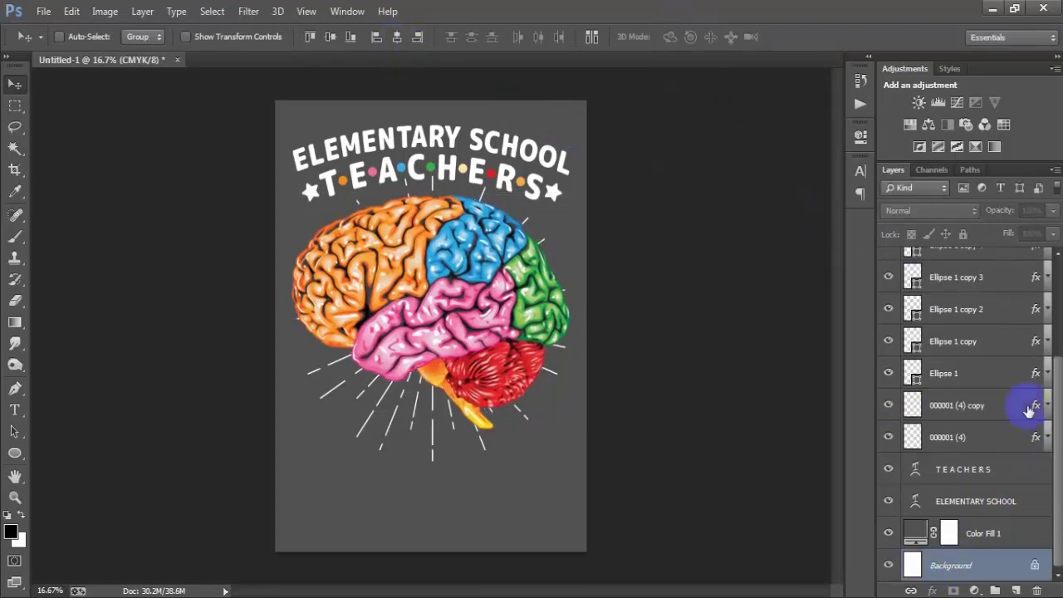
pyautogui.scroll(3, 1021, 404)
pyautogui.scroll(1, 1021, 405)
pyautogui.click(987, 269)
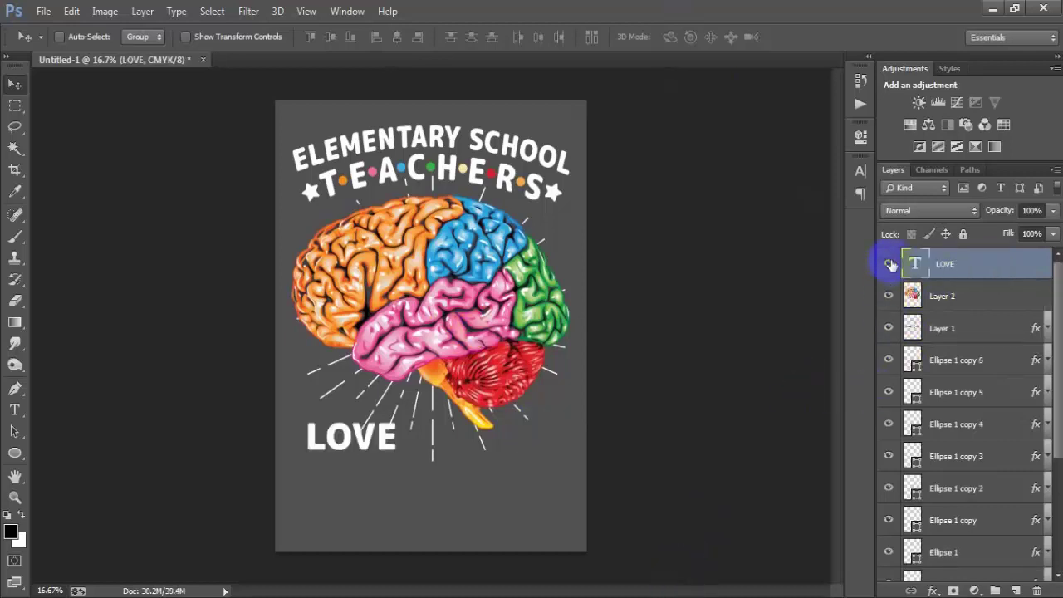
pyautogui.click(888, 264)
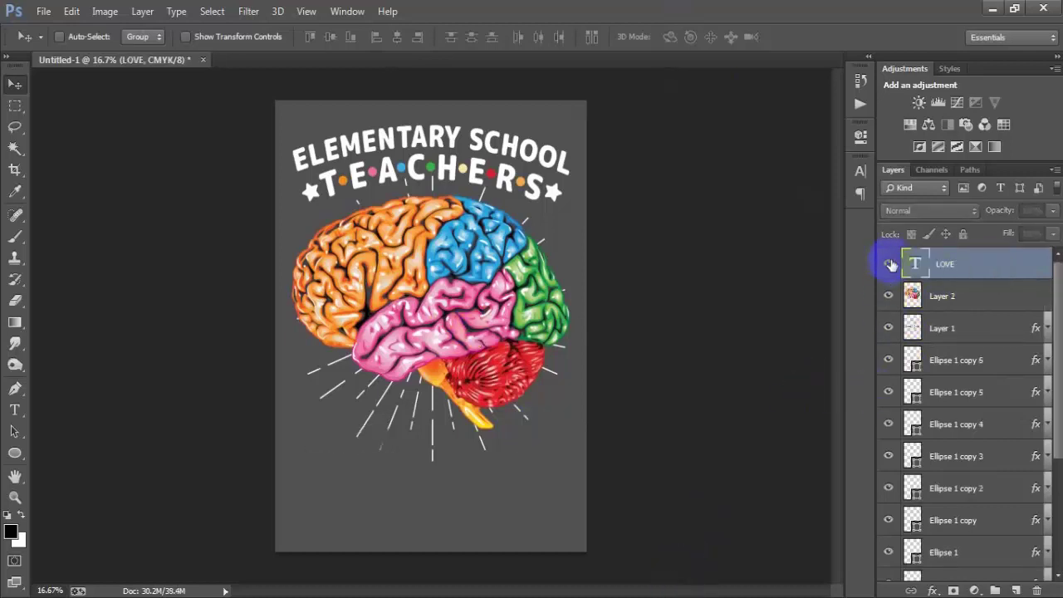
pyautogui.click(888, 264)
# - Duplicate LOVE, move the copy lower, and retype it as BRAINS
pyautogui.hotkey('ctrl', 'j')
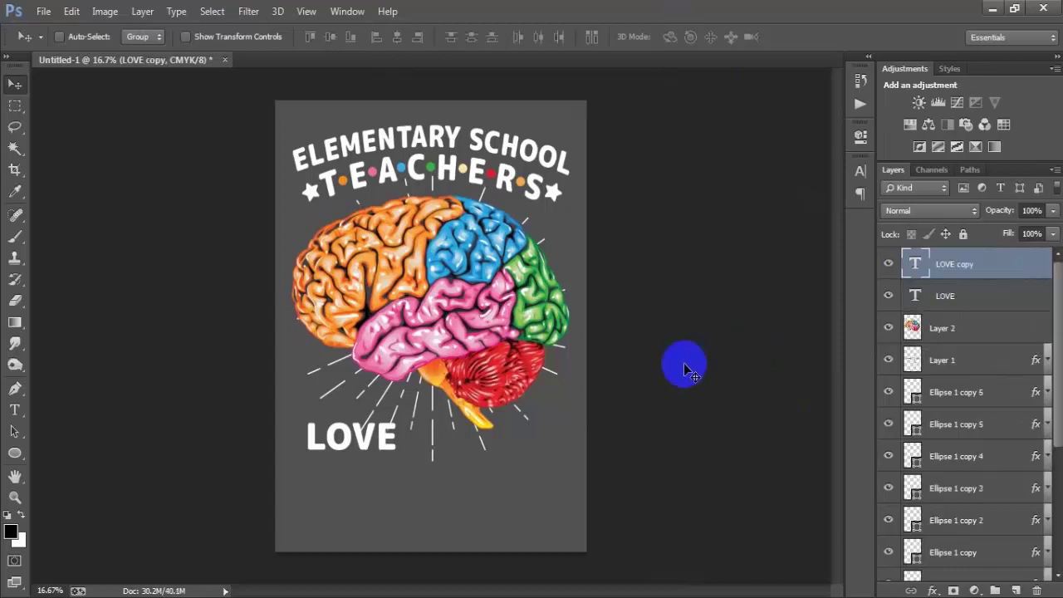
pyautogui.moveTo(373, 446); pyautogui.dragTo(432, 500)
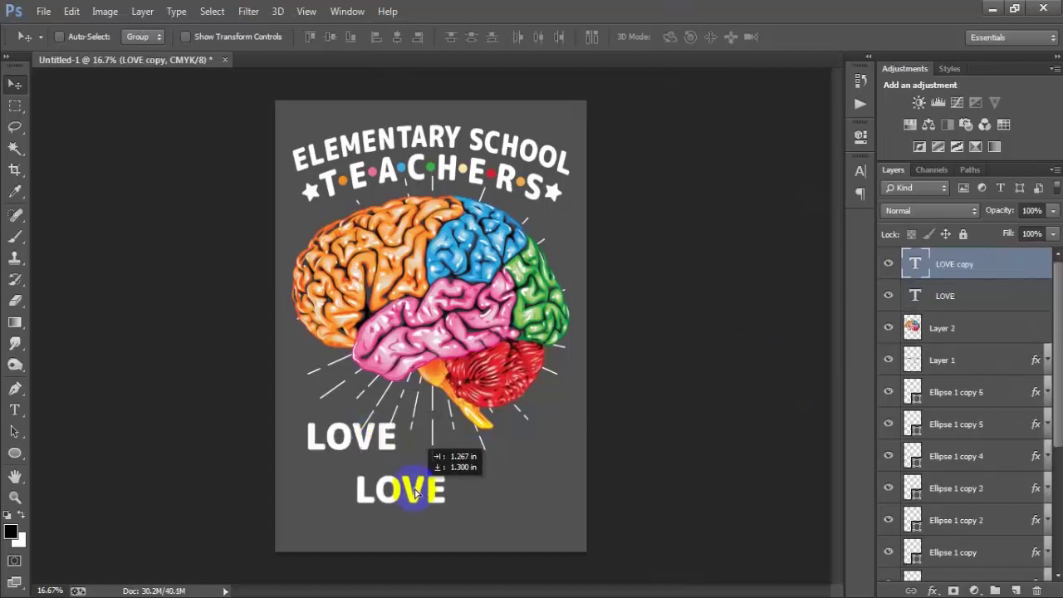
pyautogui.doubleClick(918, 272)
pyautogui.write('BRAINS')
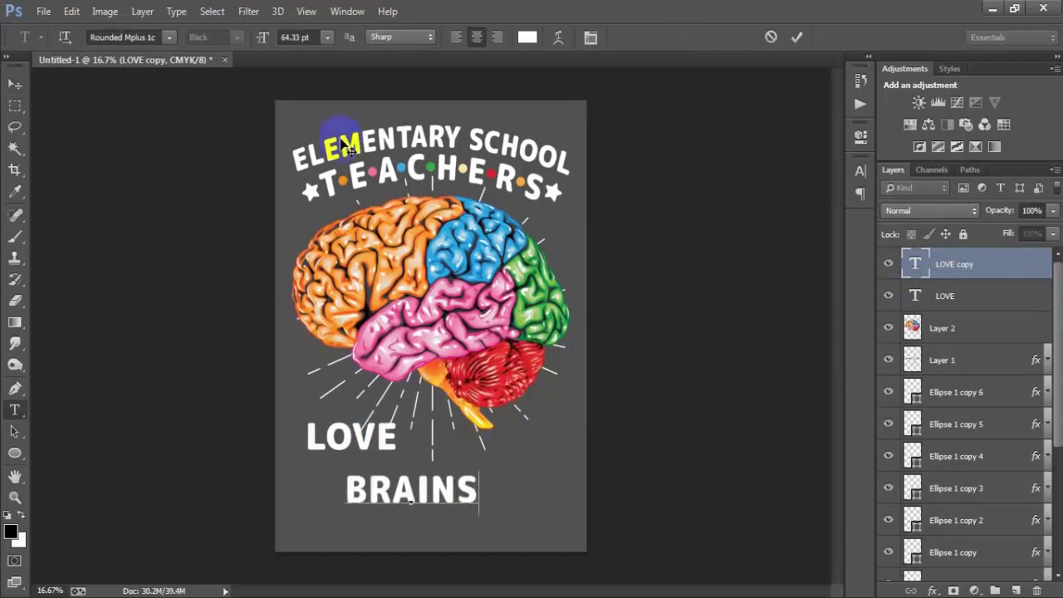
pyautogui.click(14, 86)
pyautogui.click(668, 357)
# - Enlarge the BRAINS text to about 200%
pyautogui.hotkey('ctrl', 't')
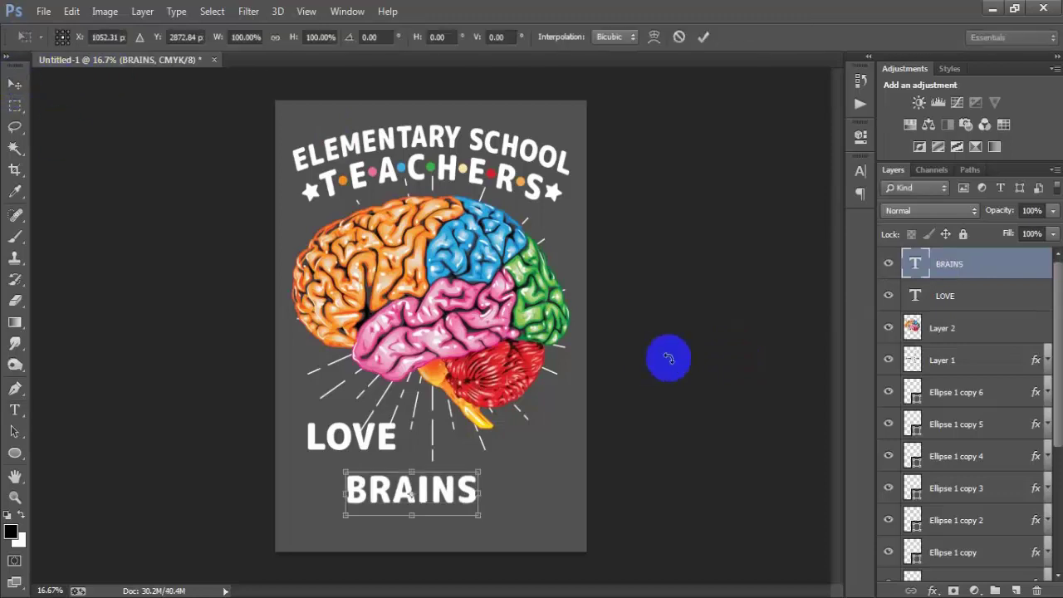
pyautogui.moveTo(479, 515); pyautogui.dragTo(527, 503)
pyautogui.moveTo(563, 540); pyautogui.dragTo(570, 540)
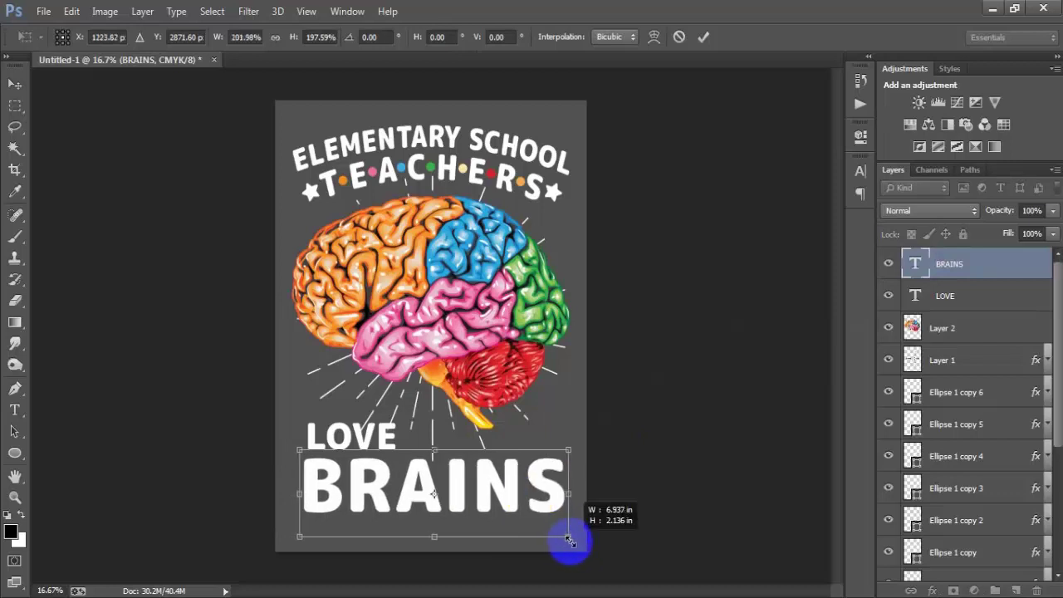
pyautogui.click(703, 36)
# - Centre BRAINS horizontally with the Background, then nudge LOVE and BRAINS upward
pyautogui.scroll(-5, 939, 398)
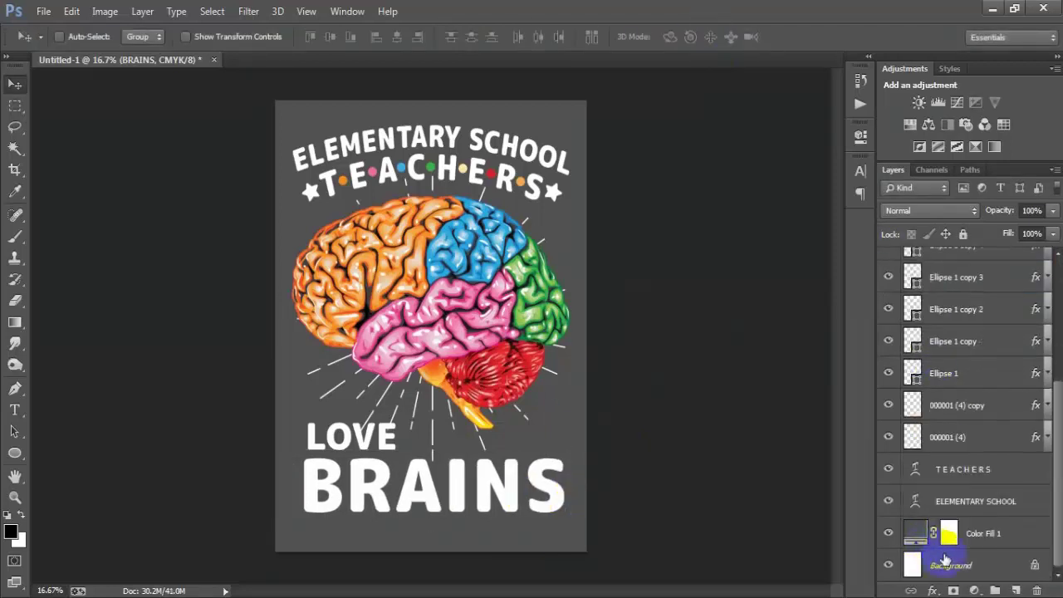
pyautogui.keyDown('ctrl'); pyautogui.click(944, 561); pyautogui.keyUp('ctrl')
pyautogui.click(397, 37)
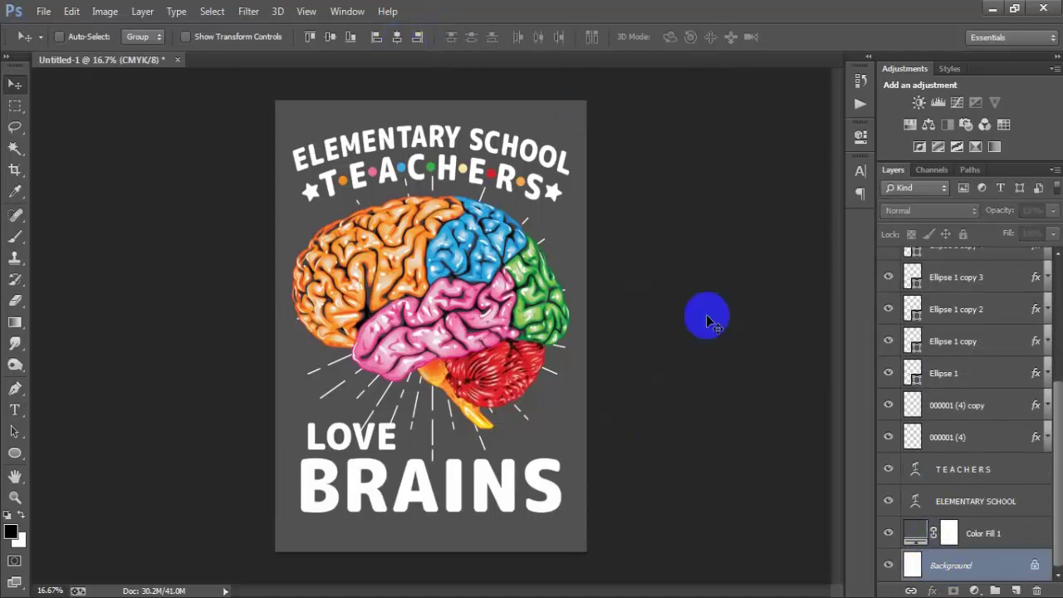
pyautogui.scroll(5, 924, 424)
pyautogui.click(965, 296)
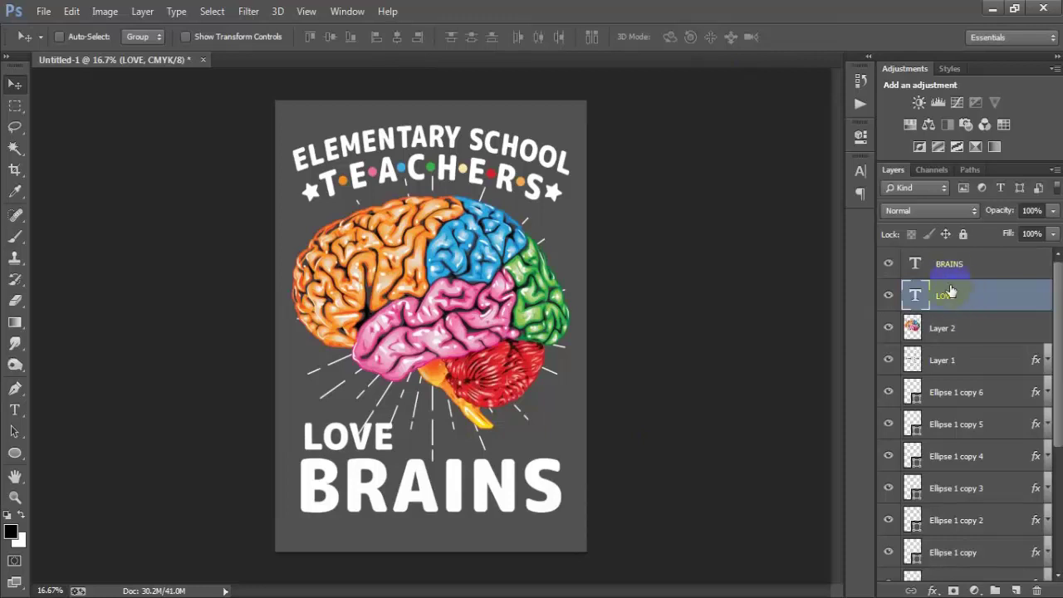
pyautogui.keyDown('ctrl'); pyautogui.click(951, 268); pyautogui.keyUp('ctrl')
pyautogui.hotkey('shift', 'Up')
pyautogui.hotkey('shift', 'Up')
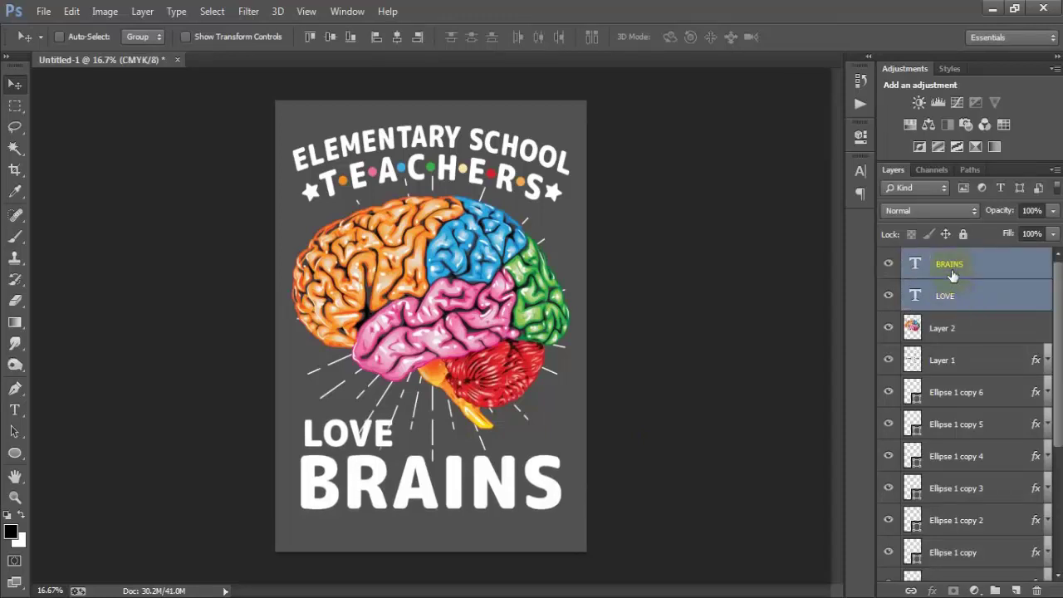
pyautogui.hotkey('shift', 'Up')
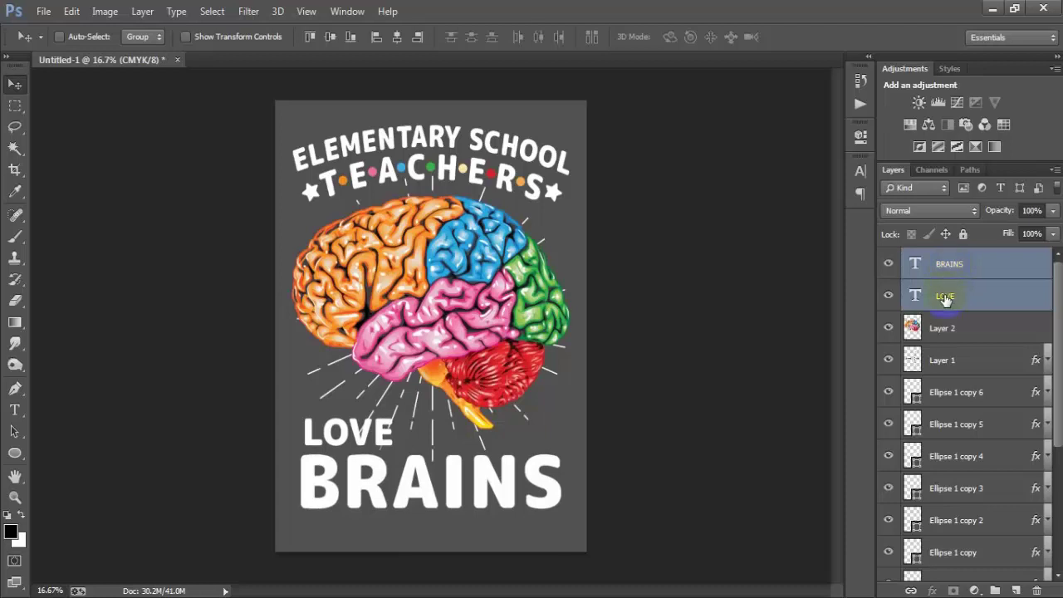
pyautogui.click(945, 299)
pyautogui.click(936, 365)
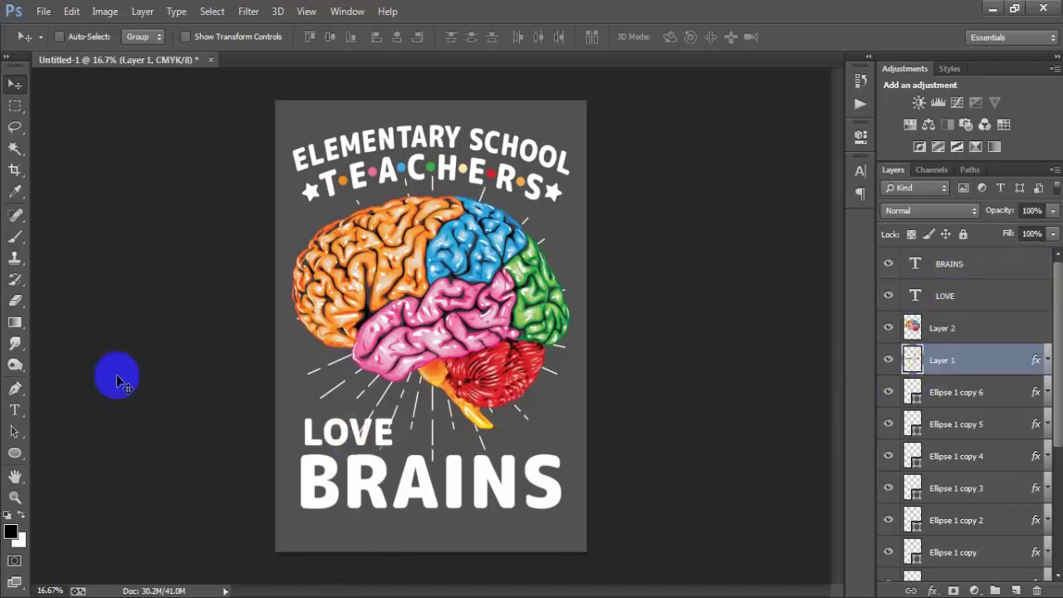
pyautogui.click(13, 304)
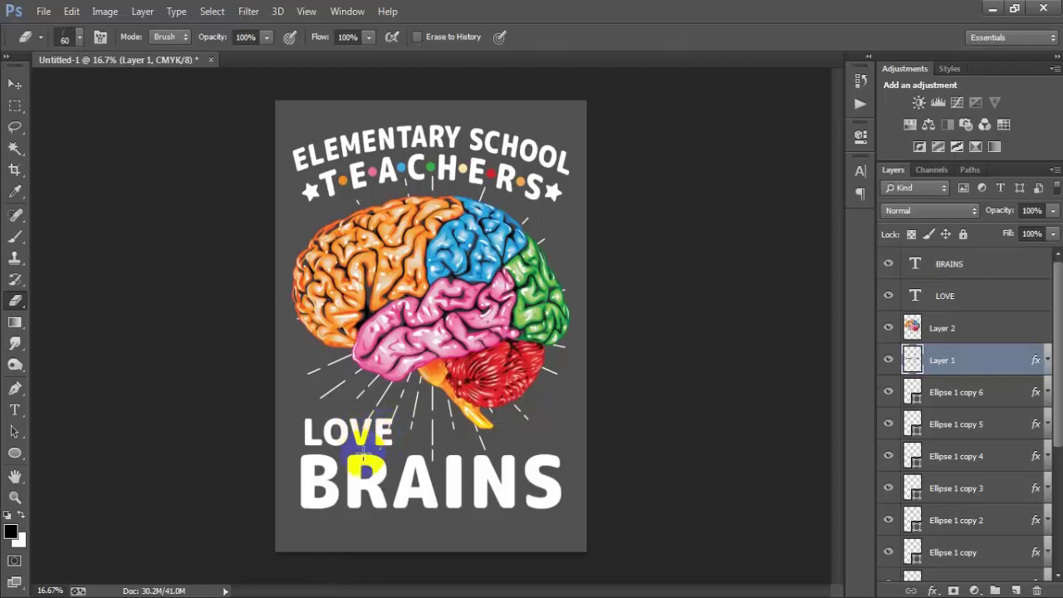
pyautogui.click(14, 84)
pyautogui.click(957, 272)
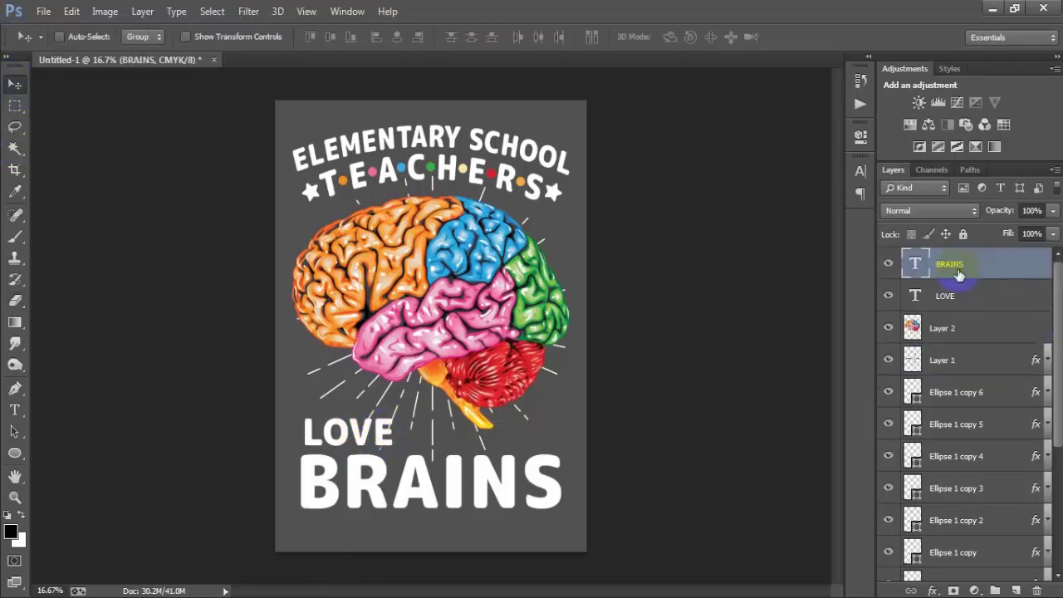
# - Colour the B of BRAINS orange and the R pink, sampled from the poster
pyautogui.doubleClick(915, 264)
pyautogui.click(860, 171)
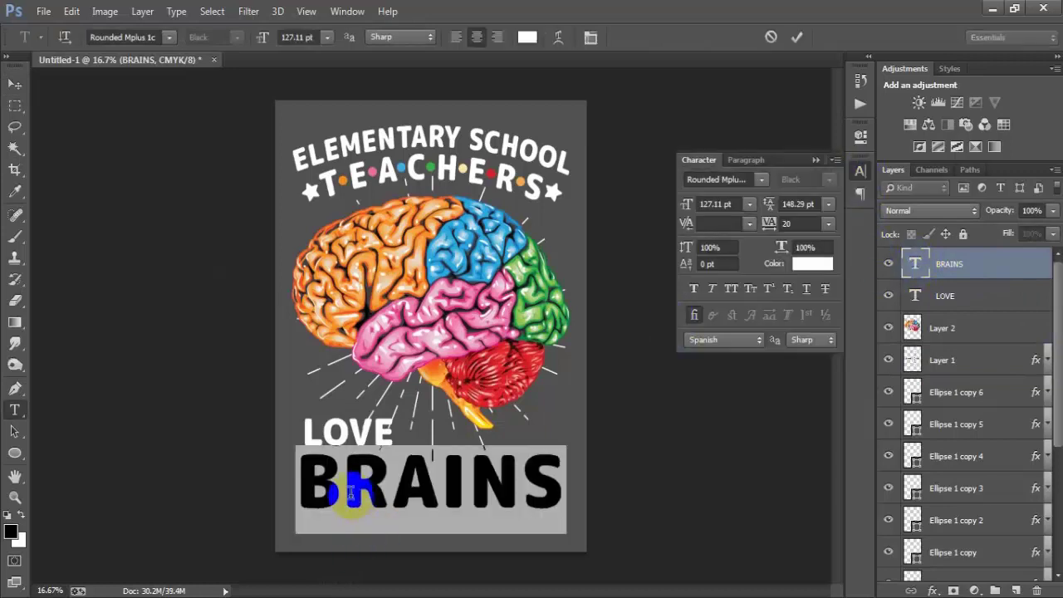
pyautogui.moveTo(340, 490); pyautogui.dragTo(299, 491)
pyautogui.click(812, 263)
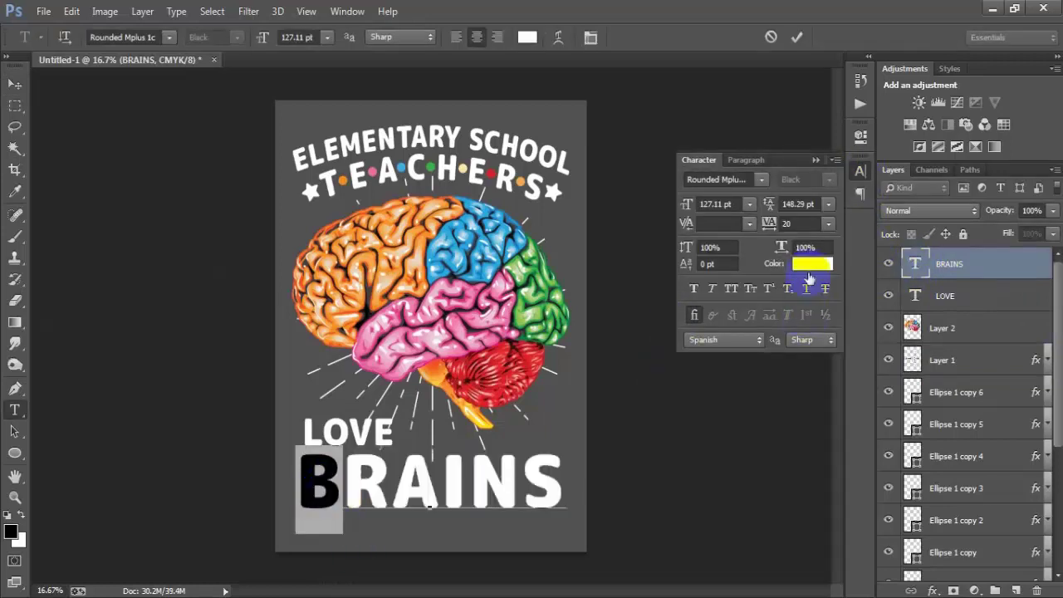
pyautogui.click(342, 181)
pyautogui.click(940, 136)
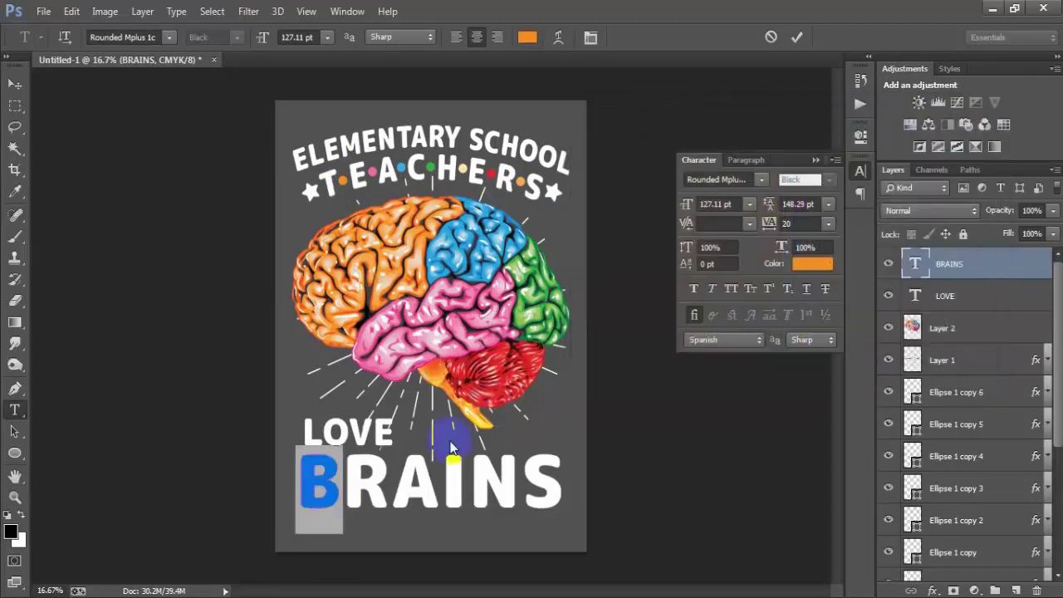
pyautogui.moveTo(387, 482); pyautogui.dragTo(345, 483)
pyautogui.click(811, 263)
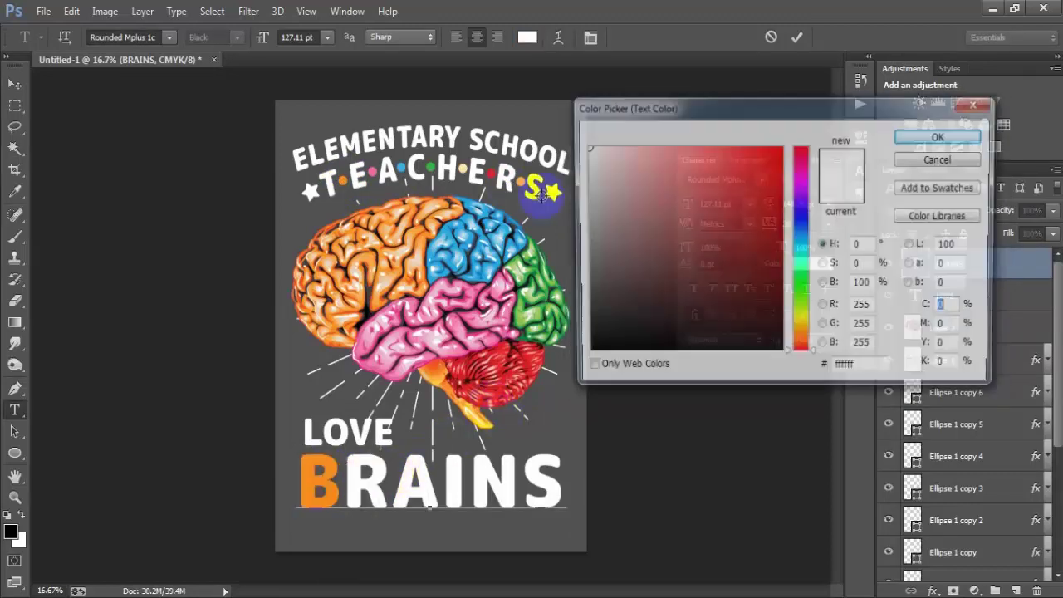
pyautogui.click(374, 172)
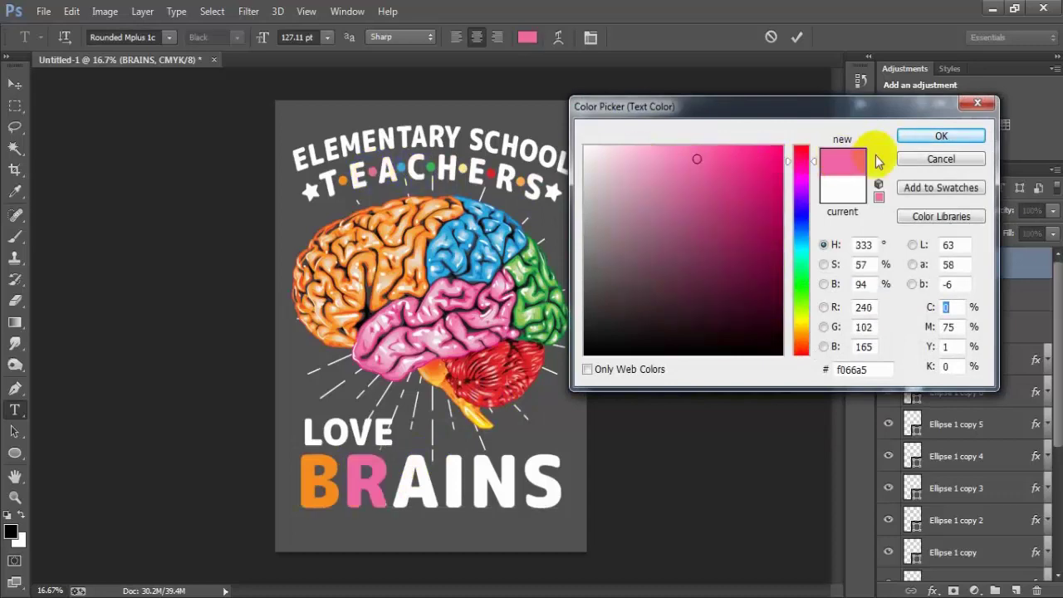
pyautogui.click(920, 137)
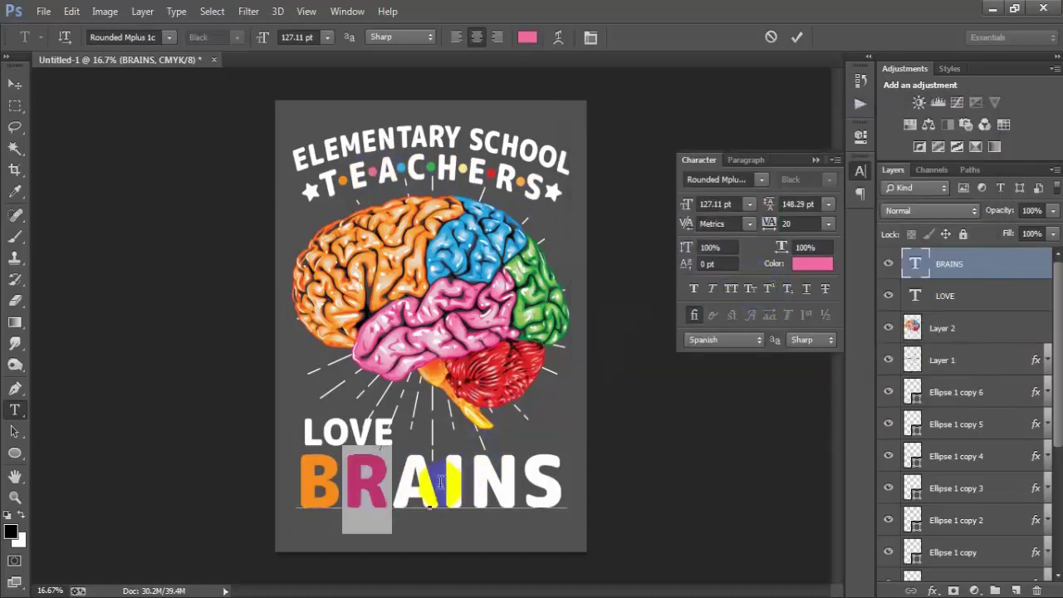
# - Colour the A of BRAINS blue, the I green and the N light yellow
pyautogui.moveTo(440, 482); pyautogui.dragTo(390, 481)
pyautogui.click(801, 266)
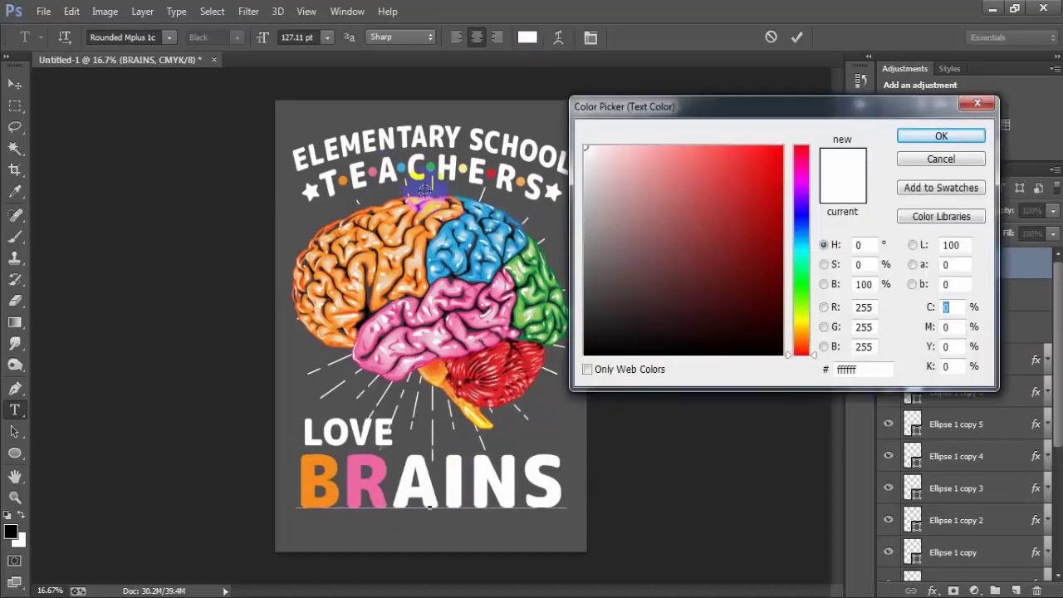
pyautogui.click(400, 168)
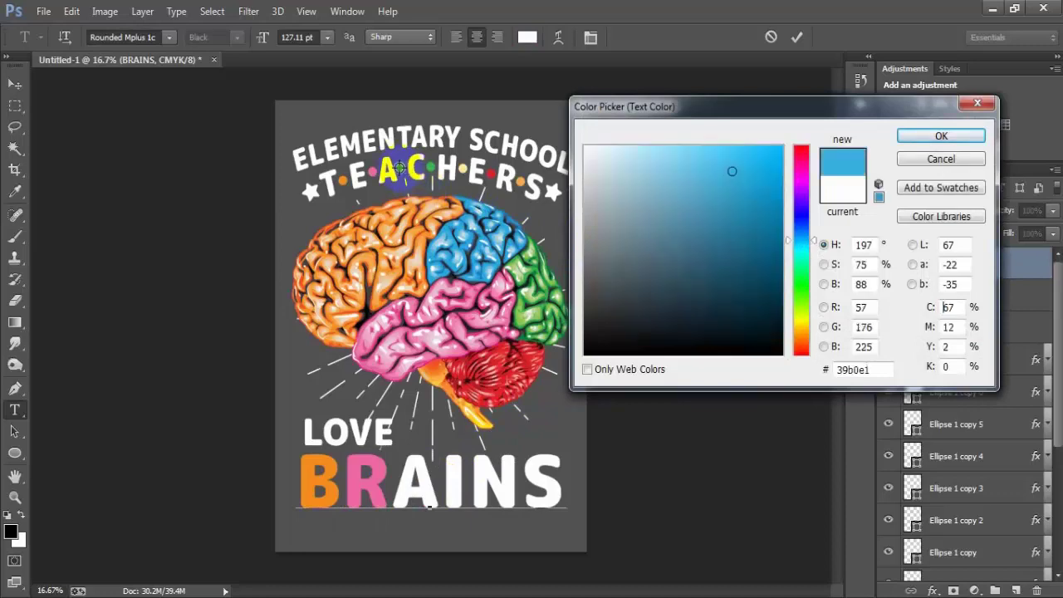
pyautogui.click(921, 135)
pyautogui.moveTo(463, 482); pyautogui.dragTo(440, 482)
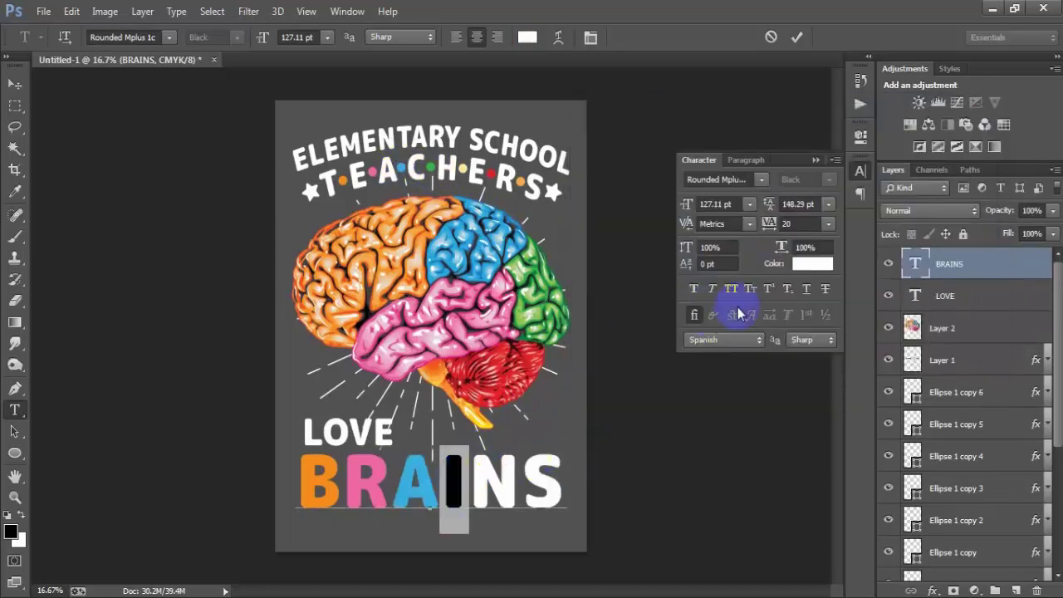
pyautogui.click(801, 266)
pyautogui.click(429, 169)
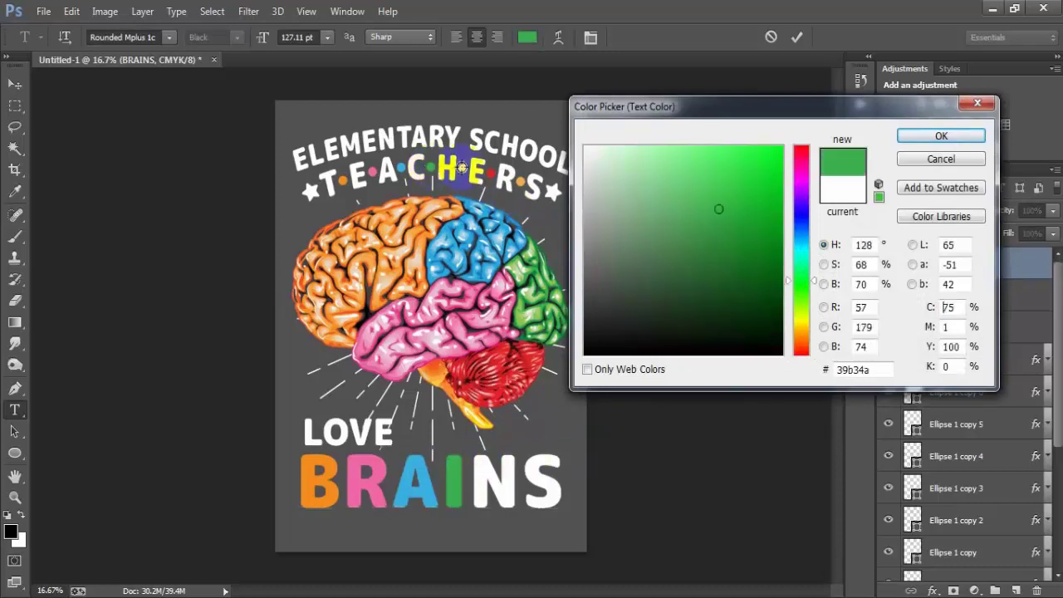
pyautogui.click(928, 141)
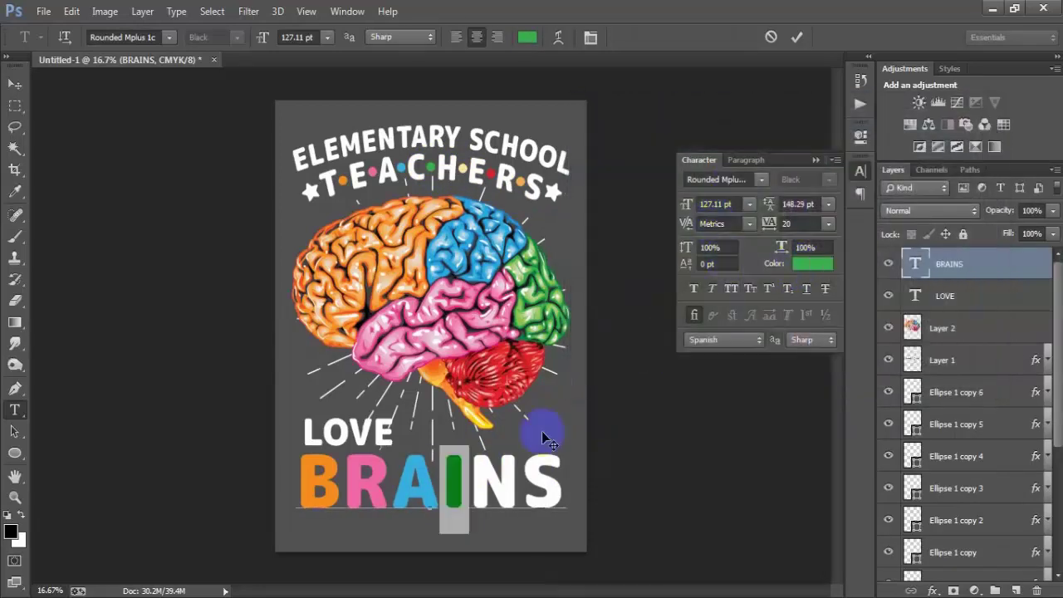
pyautogui.moveTo(521, 473); pyautogui.dragTo(471, 475)
pyautogui.click(812, 263)
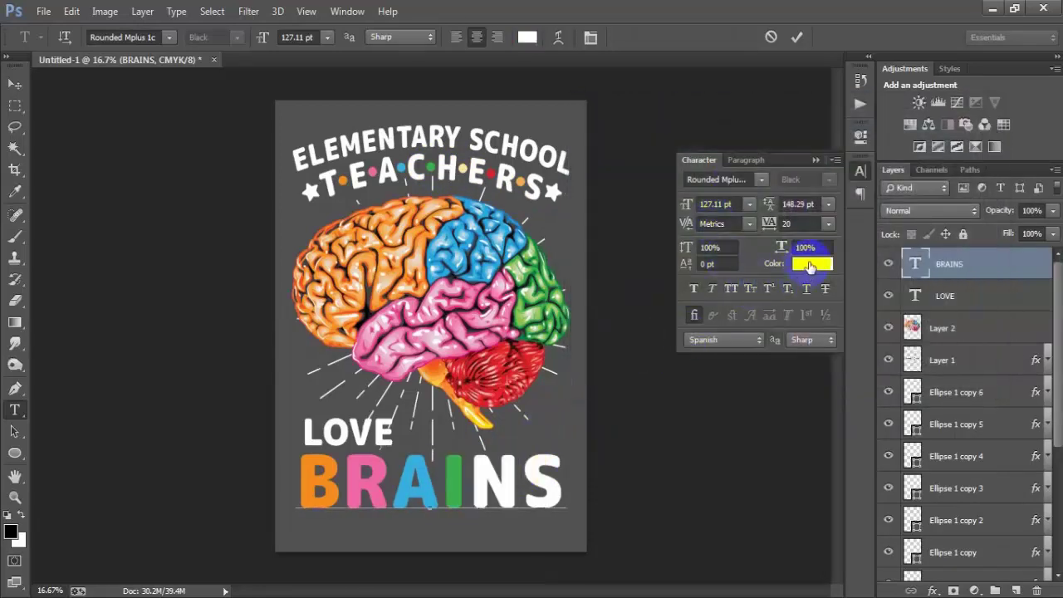
pyautogui.click(461, 168)
pyautogui.click(904, 143)
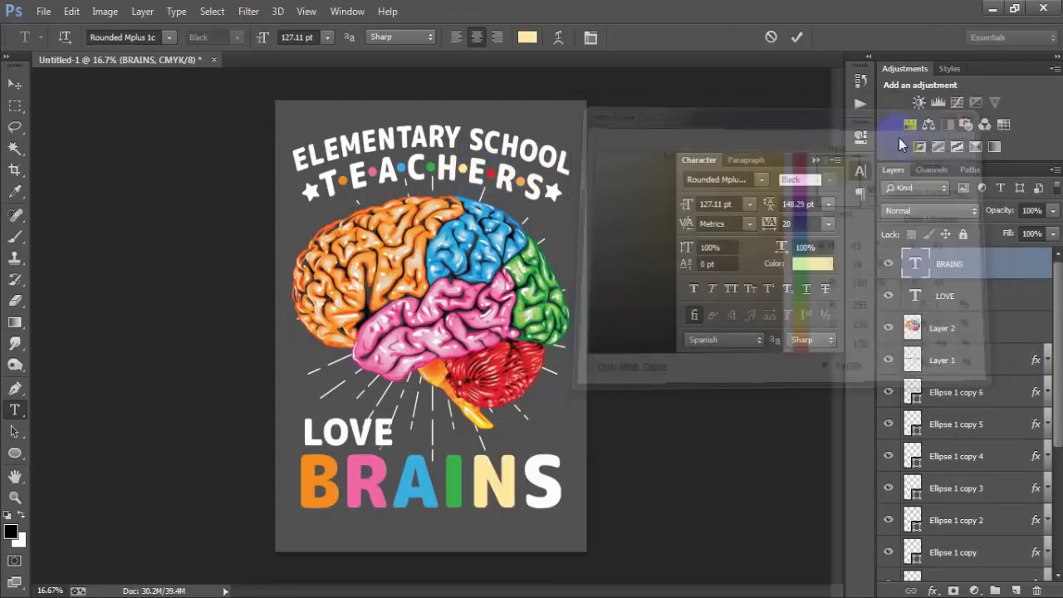
# - Colour the S of BRAINS red and commit the text
pyautogui.moveTo(563, 490); pyautogui.dragTo(521, 488)
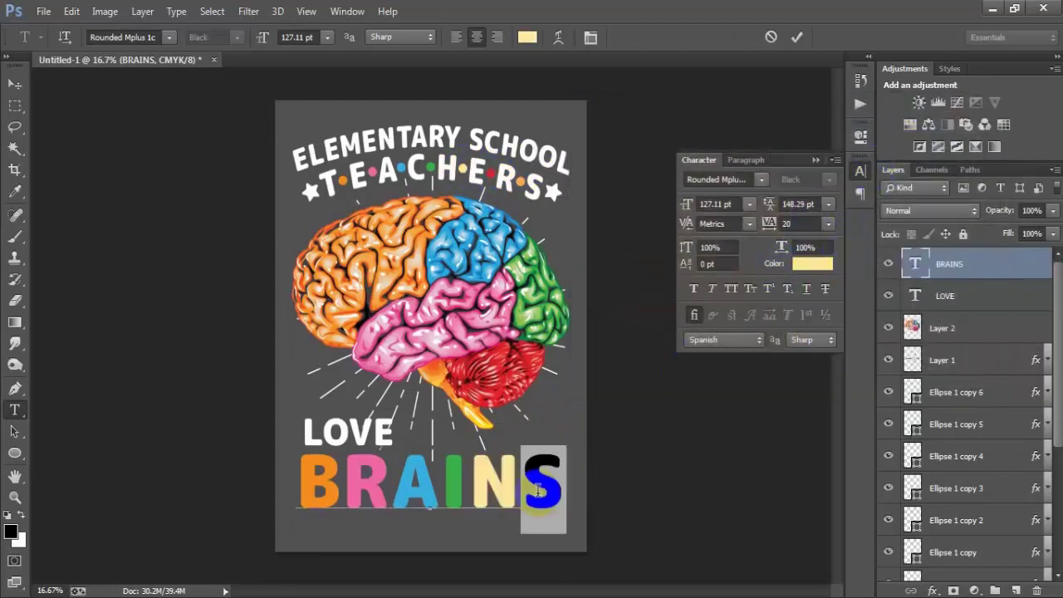
pyautogui.click(812, 263)
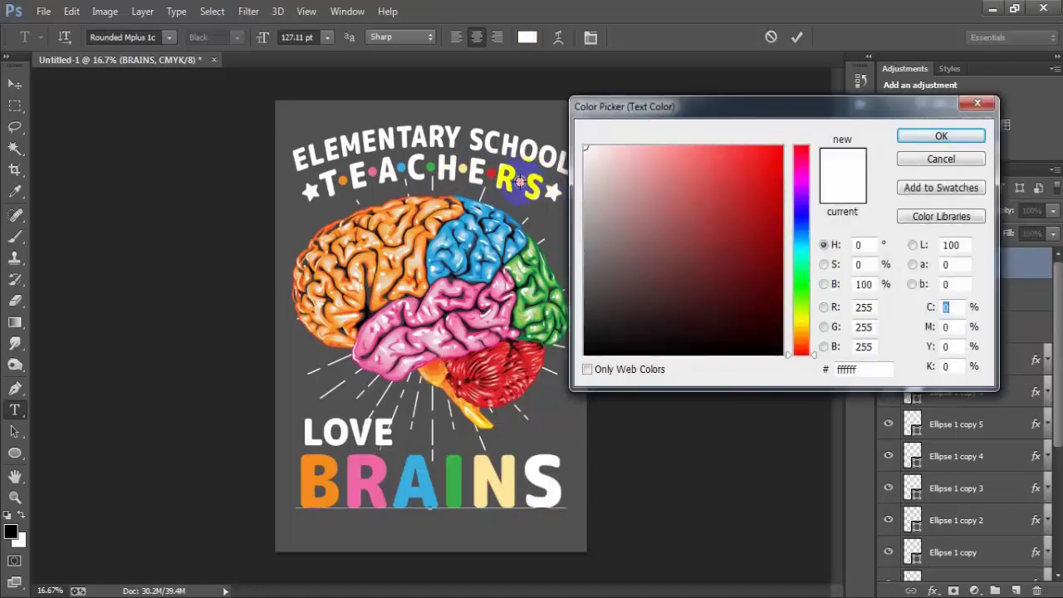
pyautogui.click(518, 181)
pyautogui.click(909, 137)
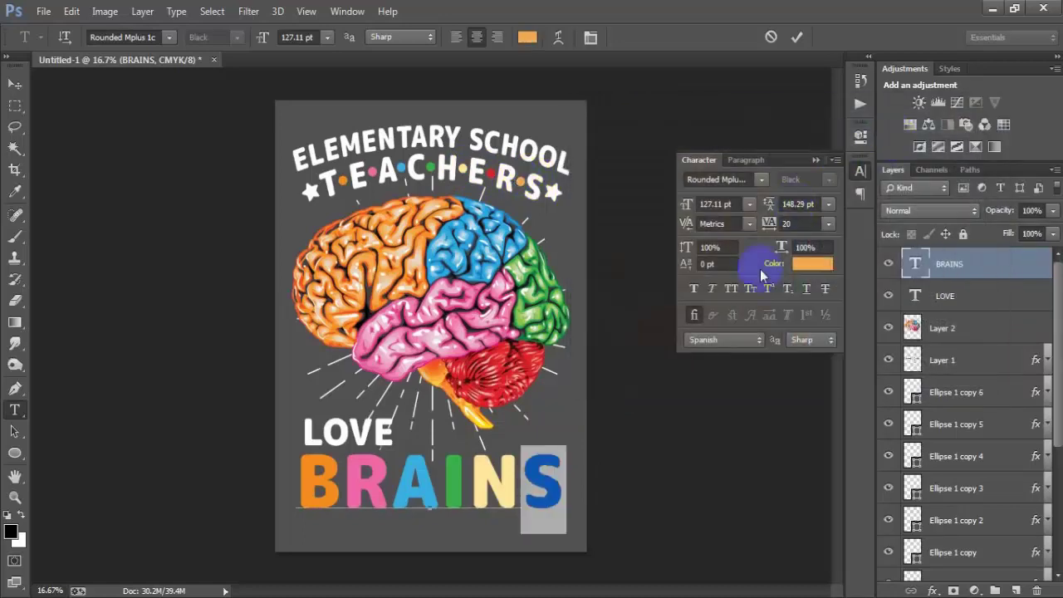
pyautogui.click(812, 263)
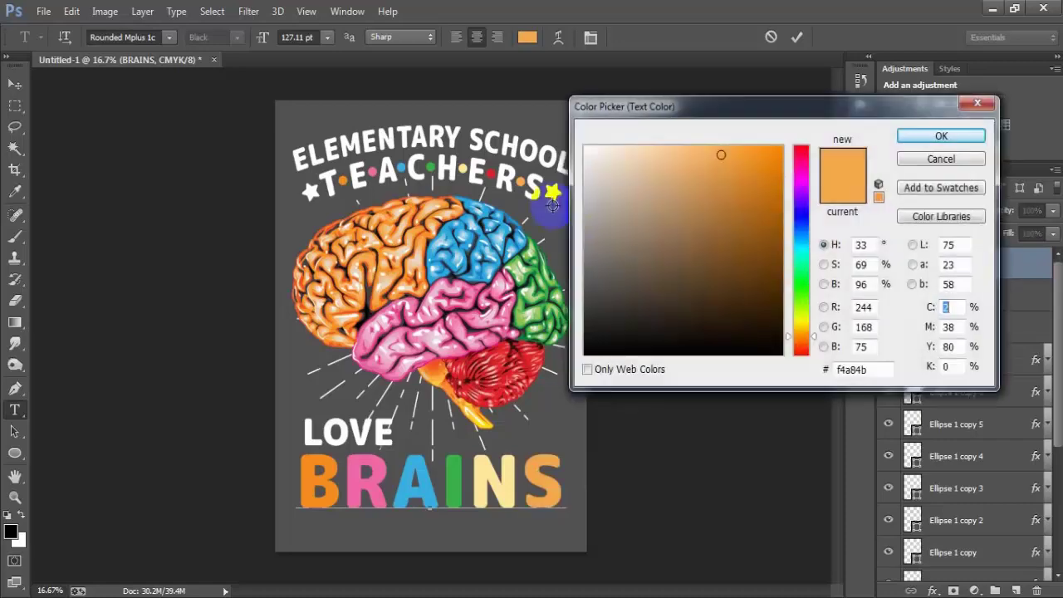
pyautogui.click(498, 176)
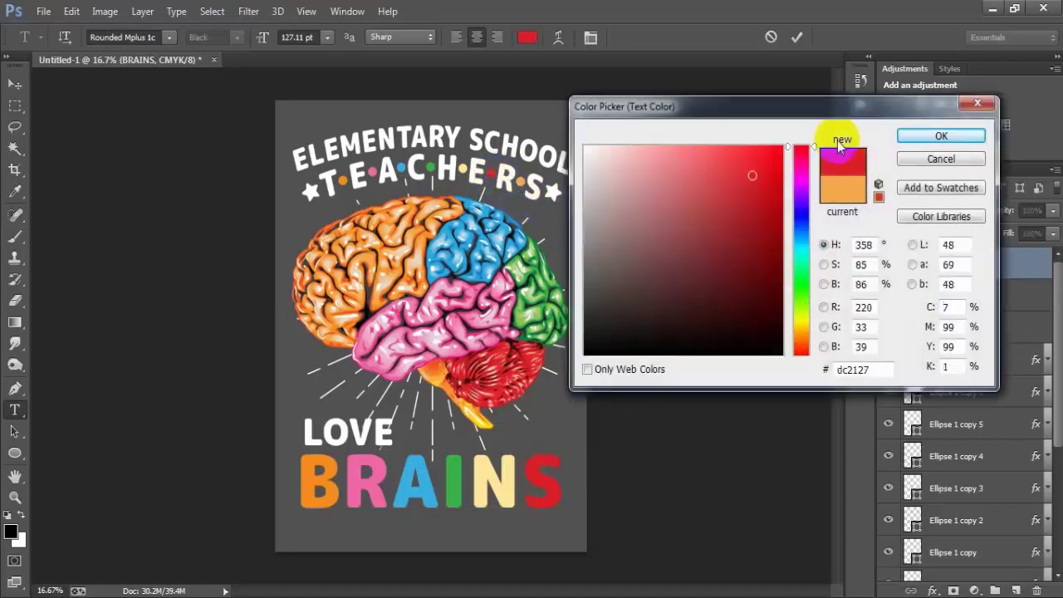
pyautogui.click(905, 136)
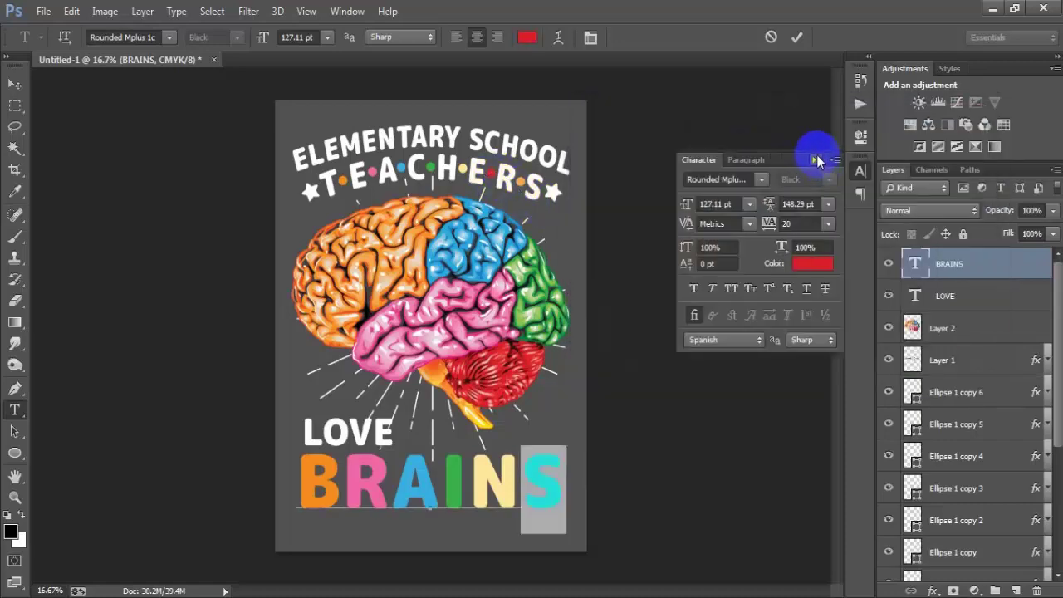
pyautogui.click(816, 158)
pyautogui.click(796, 37)
# - Group all artwork layers down to ELEMENTARY SCHOOL into Group 1
pyautogui.press('v')
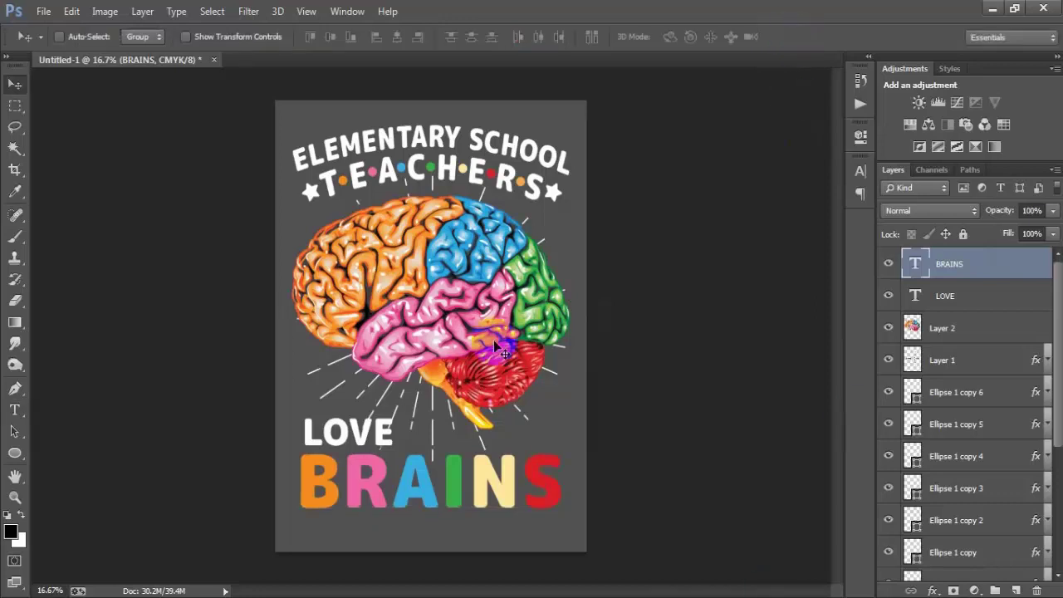
pyautogui.scroll(-2, 949, 332)
pyautogui.scroll(-4, 948, 498)
pyautogui.keyDown('shift'); pyautogui.click(954, 500); pyautogui.keyUp('shift')
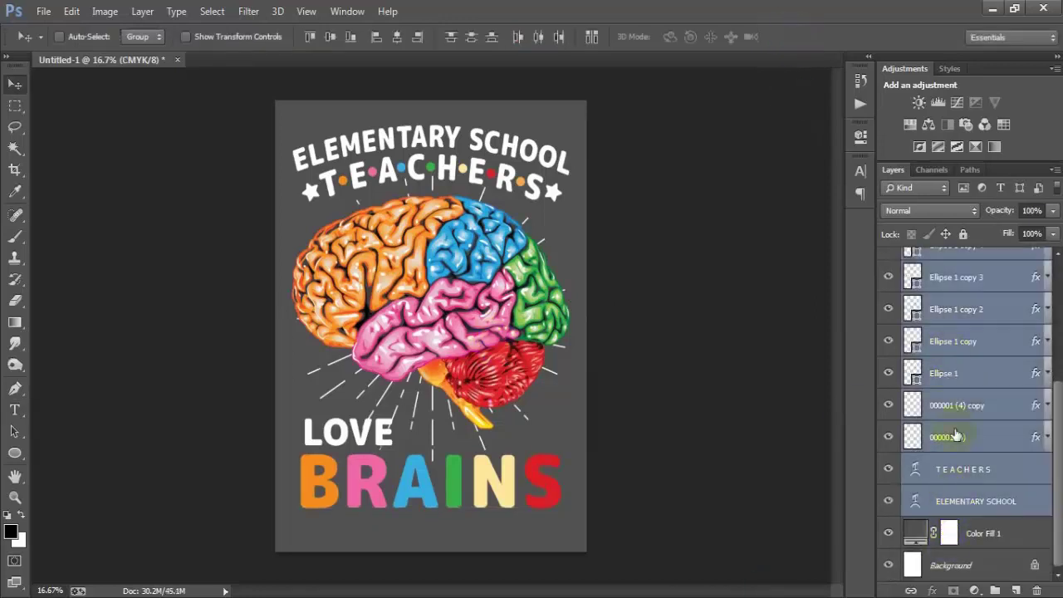
pyautogui.hotkey('ctrl', 'g')
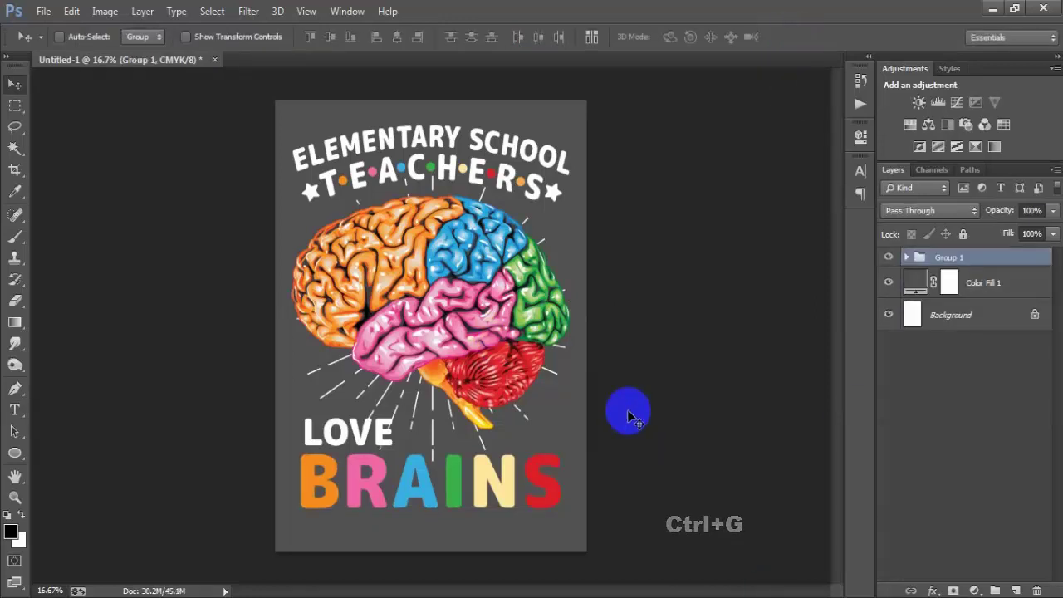
# - Scale the grouped design up to about 106% from its centre
pyautogui.hotkey('ctrl', 't')
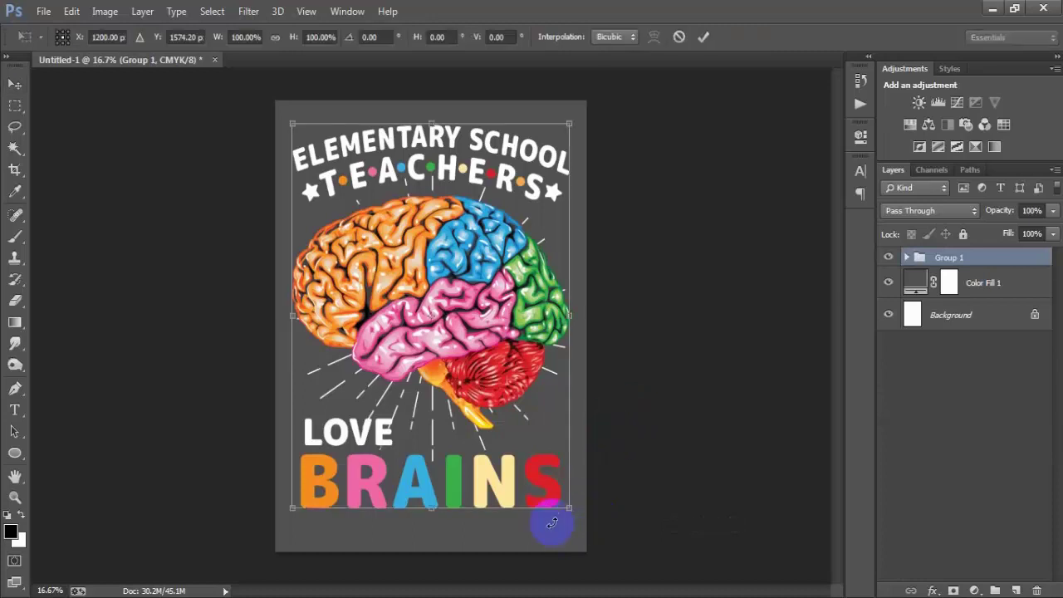
pyautogui.moveTo(565, 508); pyautogui.dragTo(578, 520)
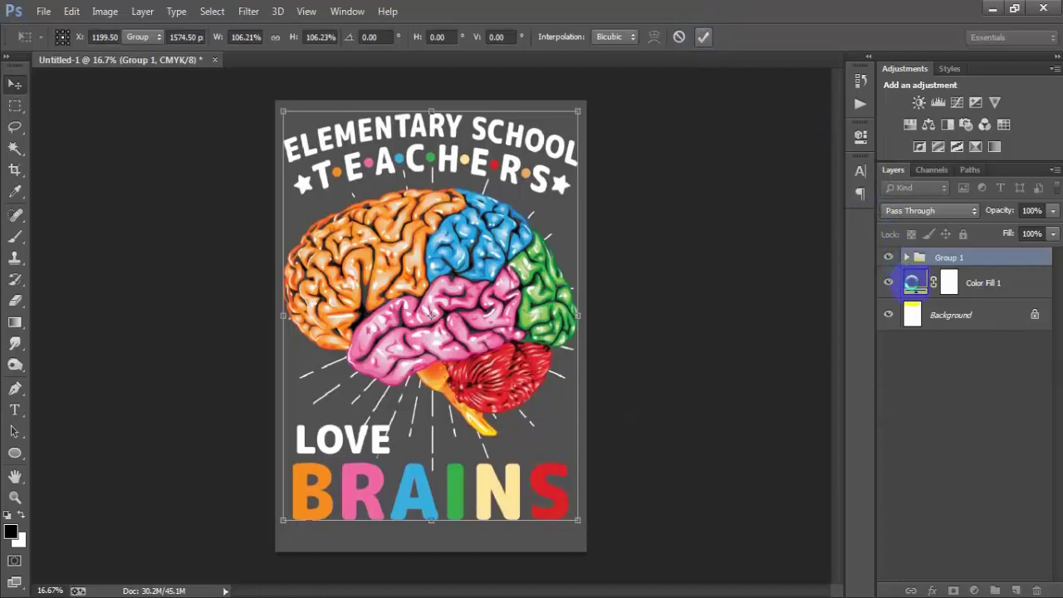
pyautogui.doubleClick(913, 282)
# - Set the Color Fill 1 background to black, then hide the background layers for transparency
pyautogui.moveTo(694, 319); pyautogui.dragTo(553, 384)
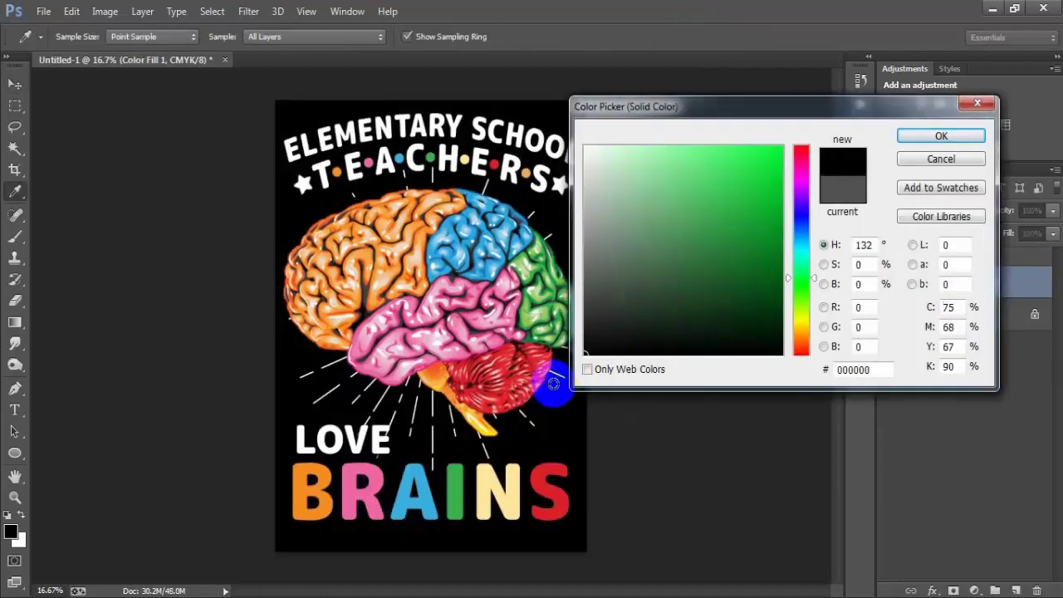
pyautogui.click(938, 137)
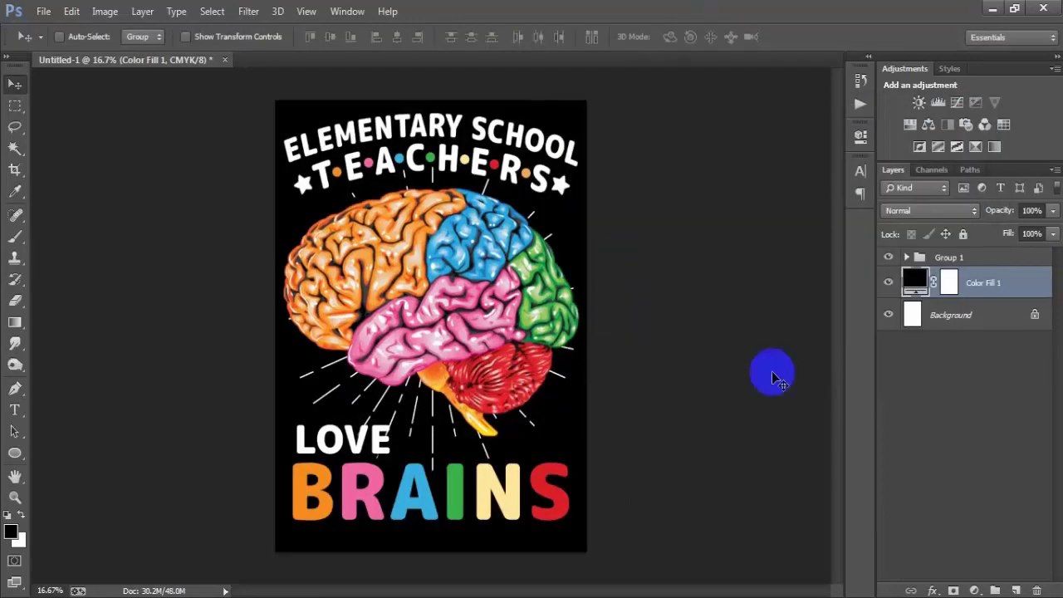
pyautogui.click(889, 283)
pyautogui.hotkey('ctrl', 'shift', 'alt', 's')
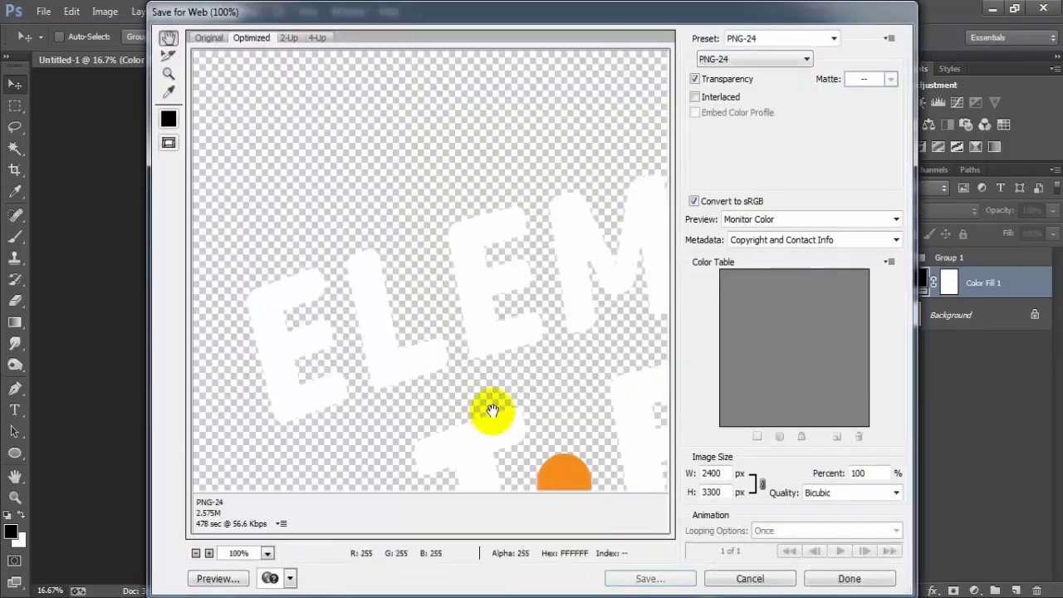
# - Export the transparent design as a PNG-24 file named '1' to the Desktop
pyautogui.moveTo(493, 410)
pyautogui.mouseDown()
pyautogui.moveTo(391, 229)
pyautogui.moveTo(391, 332)
pyautogui.moveTo(403, 277)
pyautogui.mouseUp()
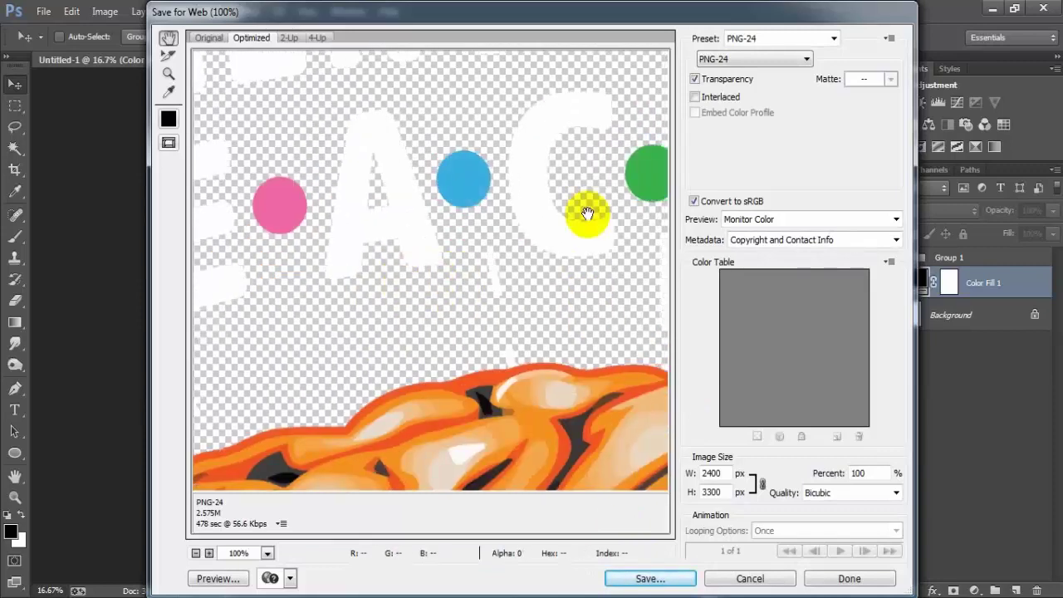
pyautogui.click(742, 63)
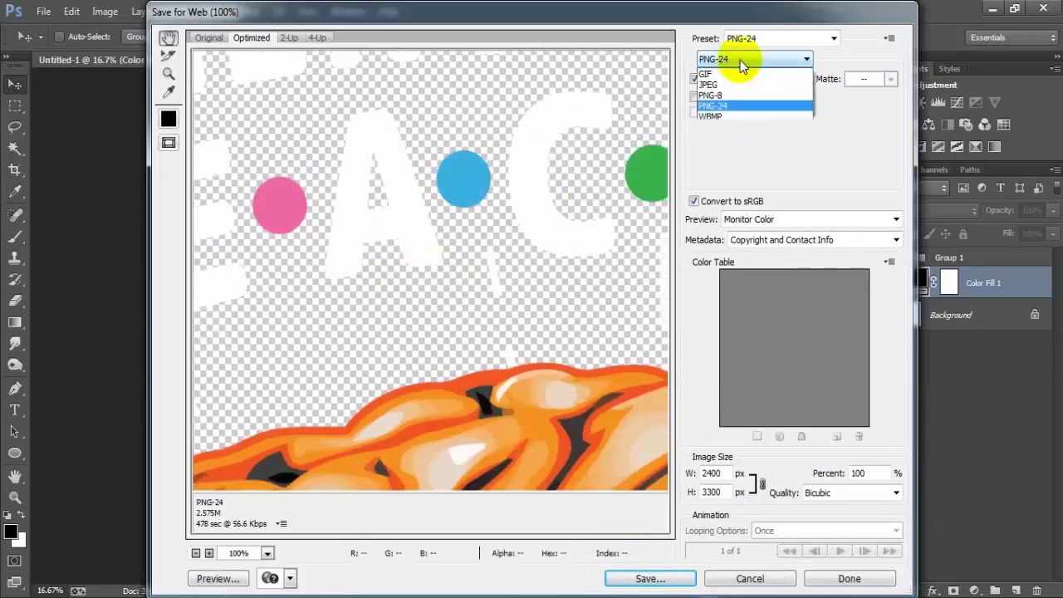
pyautogui.click(728, 105)
pyautogui.click(674, 579)
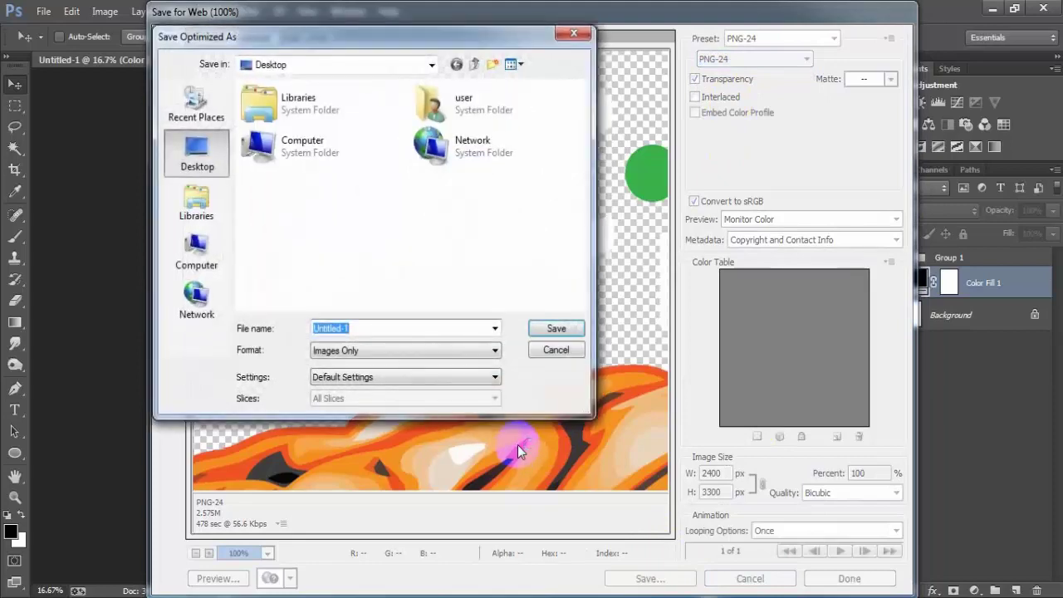
pyautogui.write('1')
pyautogui.click(532, 329)
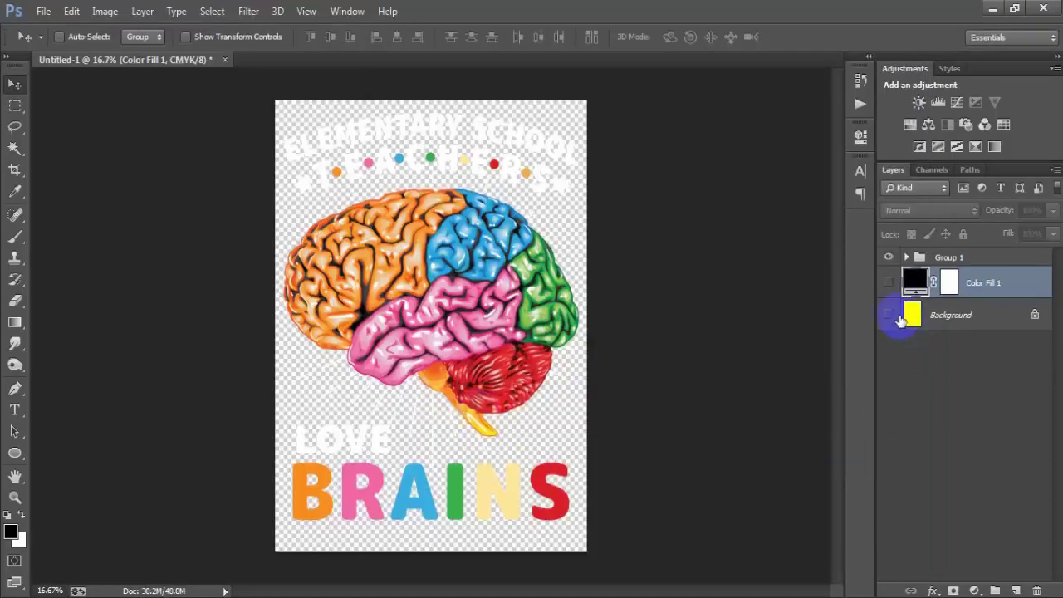
# - Turn Background and Color Fill 1 back on and return the fill colour to black
pyautogui.click(888, 316)
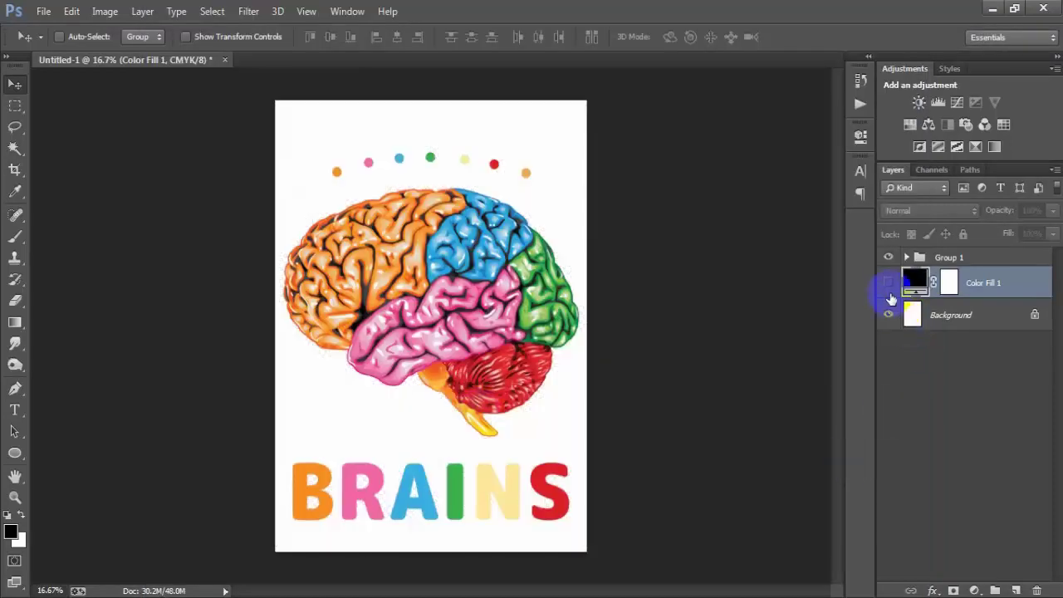
pyautogui.click(887, 282)
pyautogui.doubleClick(914, 282)
pyautogui.click(718, 238)
pyautogui.click(759, 178)
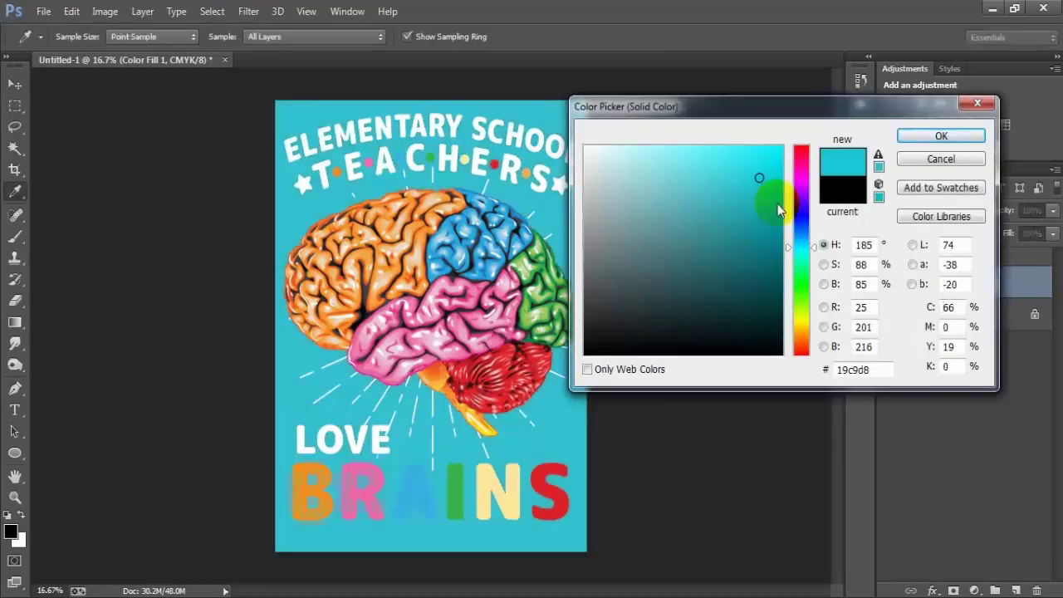
pyautogui.moveTo(800, 247)
pyautogui.mouseDown()
pyautogui.moveTo(800, 215)
pyautogui.moveTo(799, 339)
pyautogui.mouseUp()
pyautogui.moveTo(687, 346); pyautogui.dragTo(601, 347)
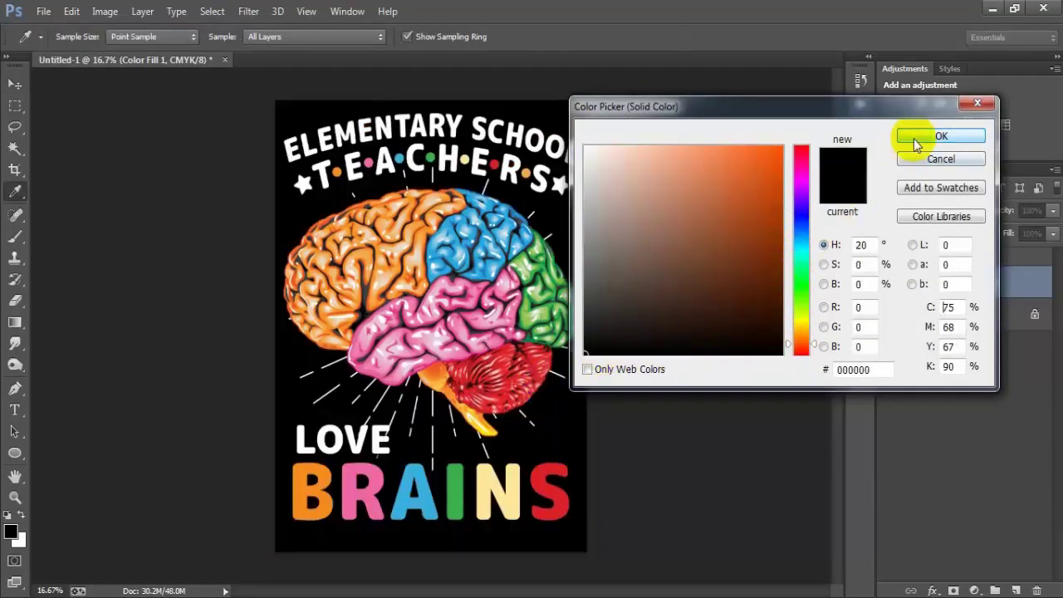
pyautogui.click(941, 135)
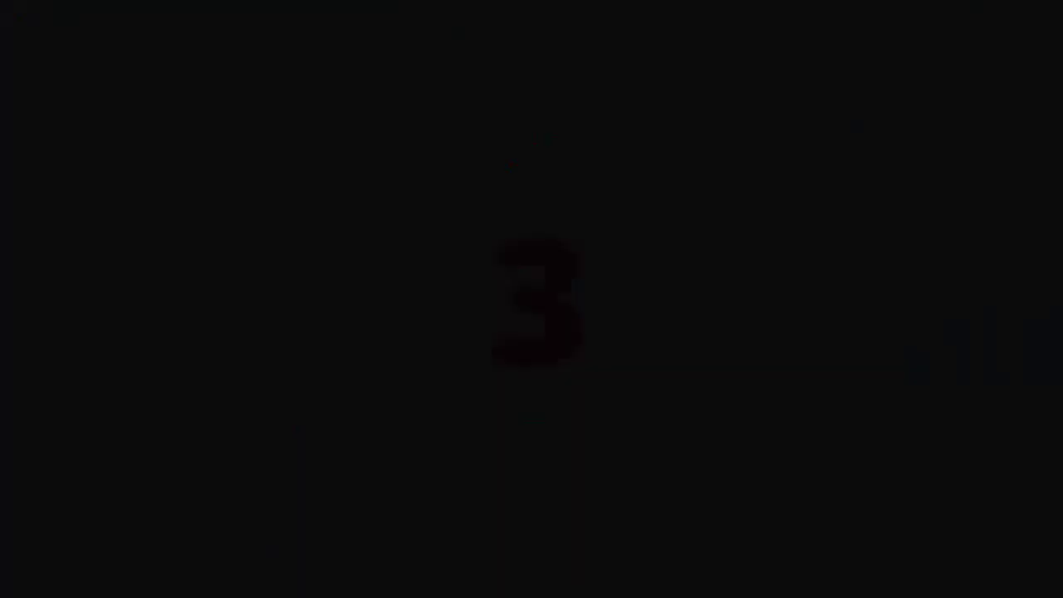